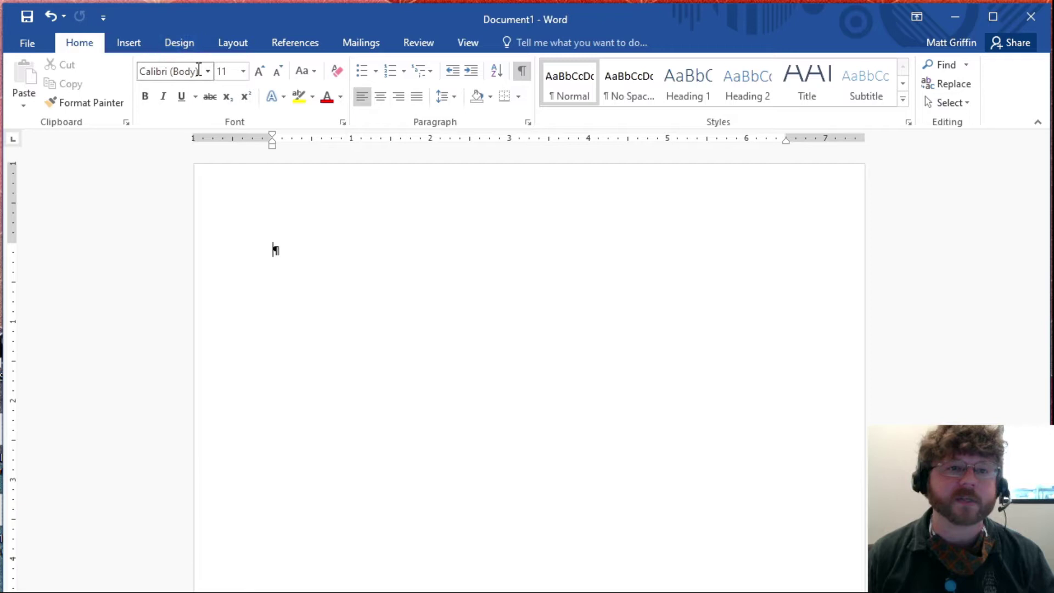
# - Look through the Insert, Design, Layout, References, Mailings and Review command sets, and return to the Home commands
pyautogui.click(116, 49)
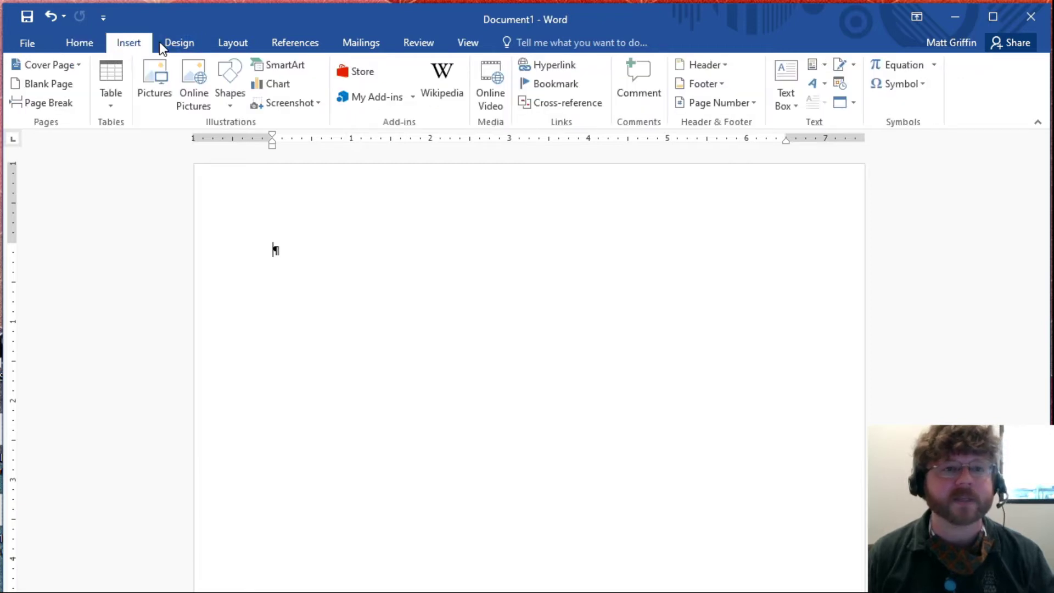
pyautogui.click(165, 44)
pyautogui.click(232, 43)
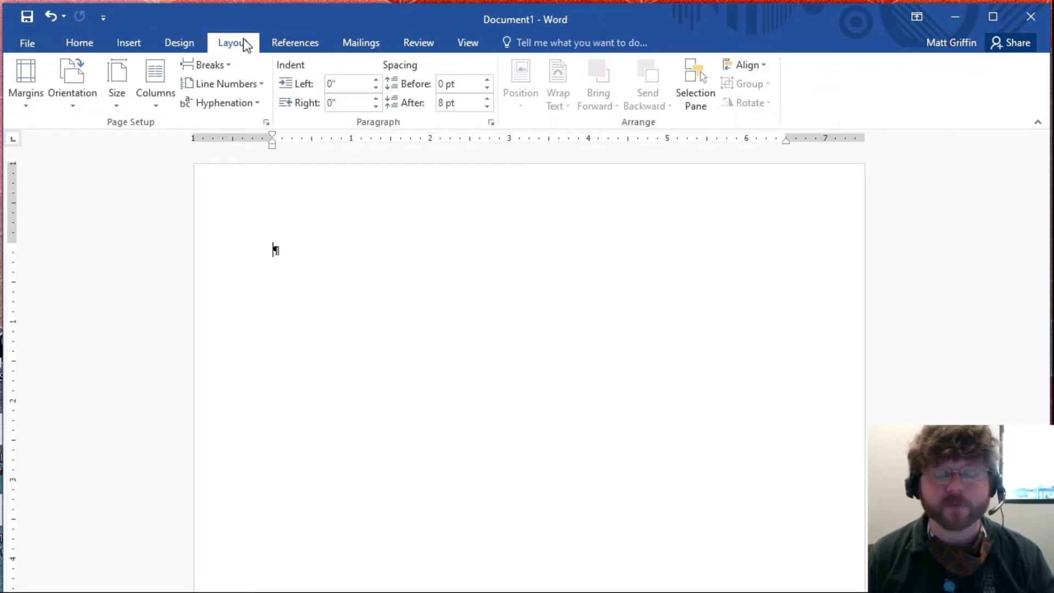
pyautogui.click(289, 42)
pyautogui.click(357, 48)
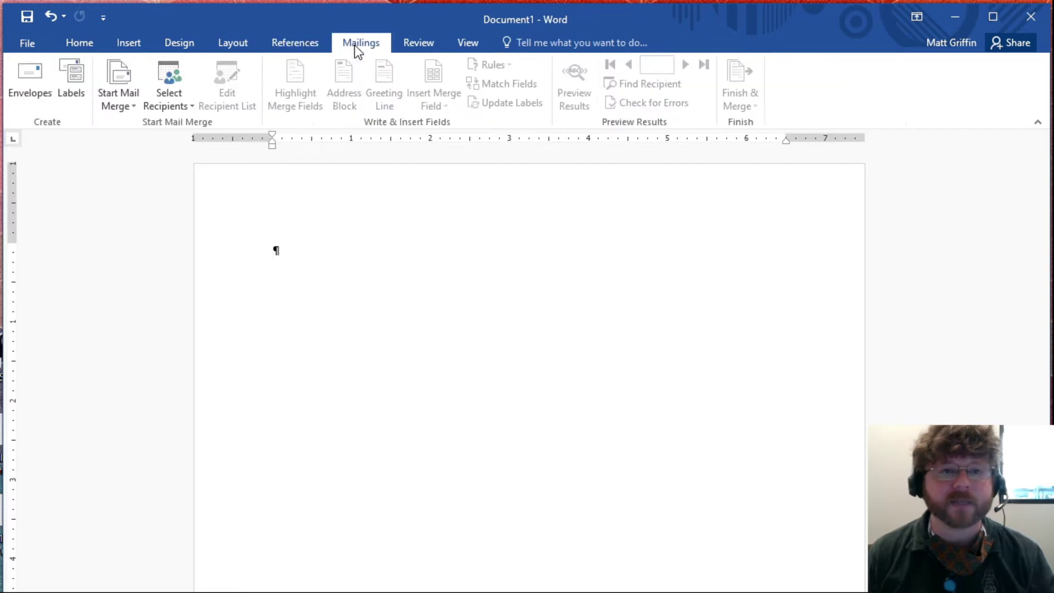
pyautogui.click(418, 43)
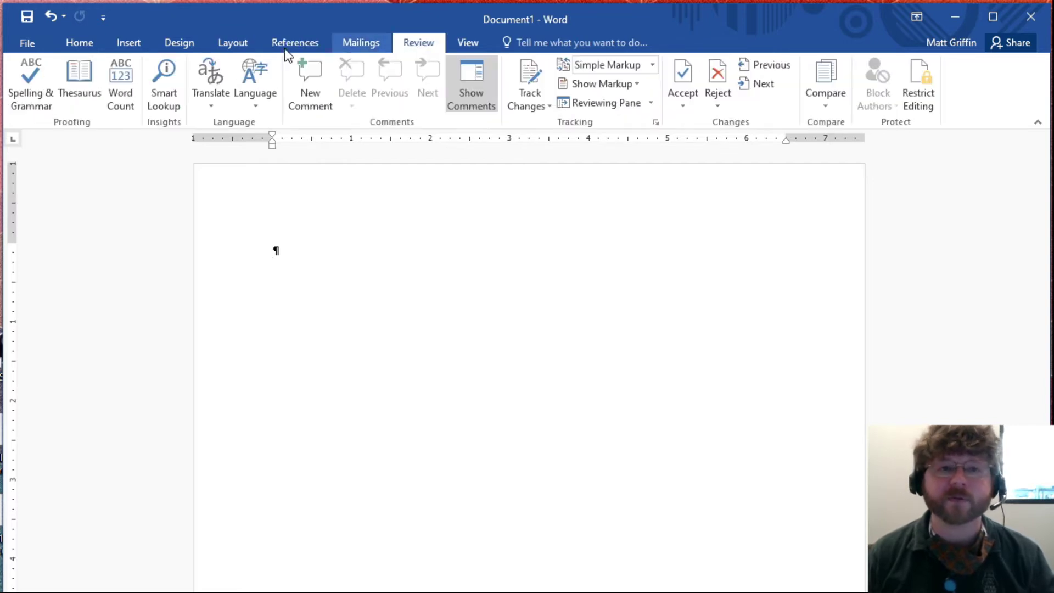
pyautogui.click(115, 44)
pyautogui.click(177, 46)
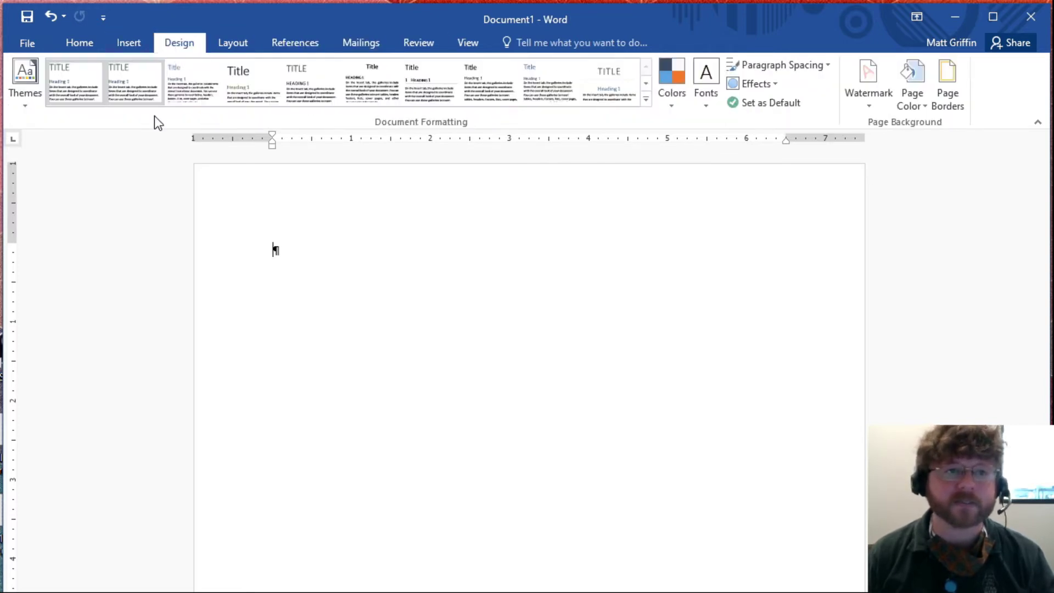
pyautogui.click(79, 44)
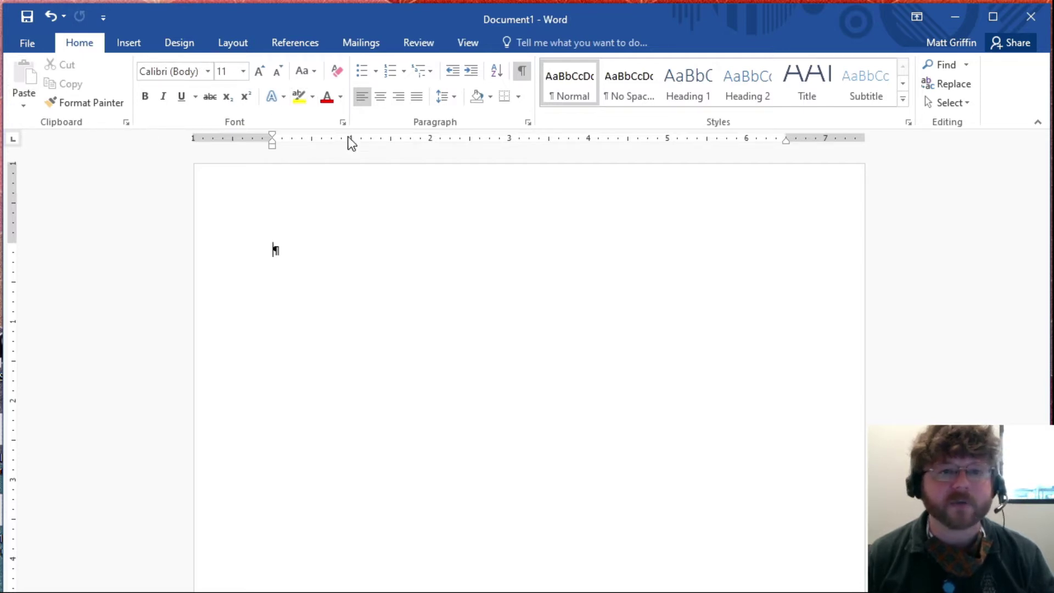
# - Look over the text effects available for the font, leaving the text unformatted
pyautogui.hotkey('ctrl', 'shift', '+')
pyautogui.hotkey('ctrl', 'shift', '+')
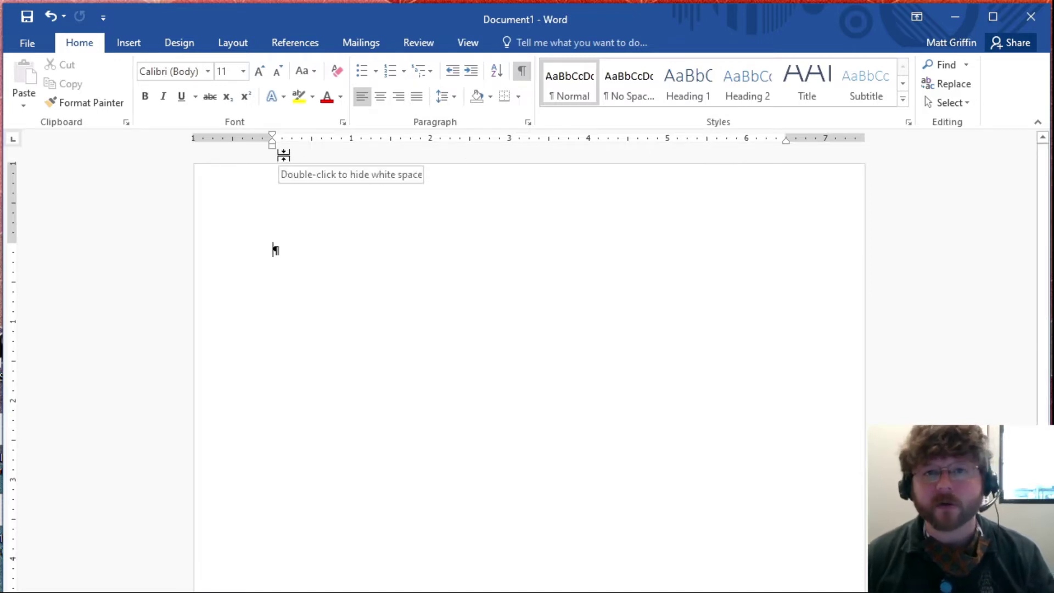
pyautogui.click(273, 97)
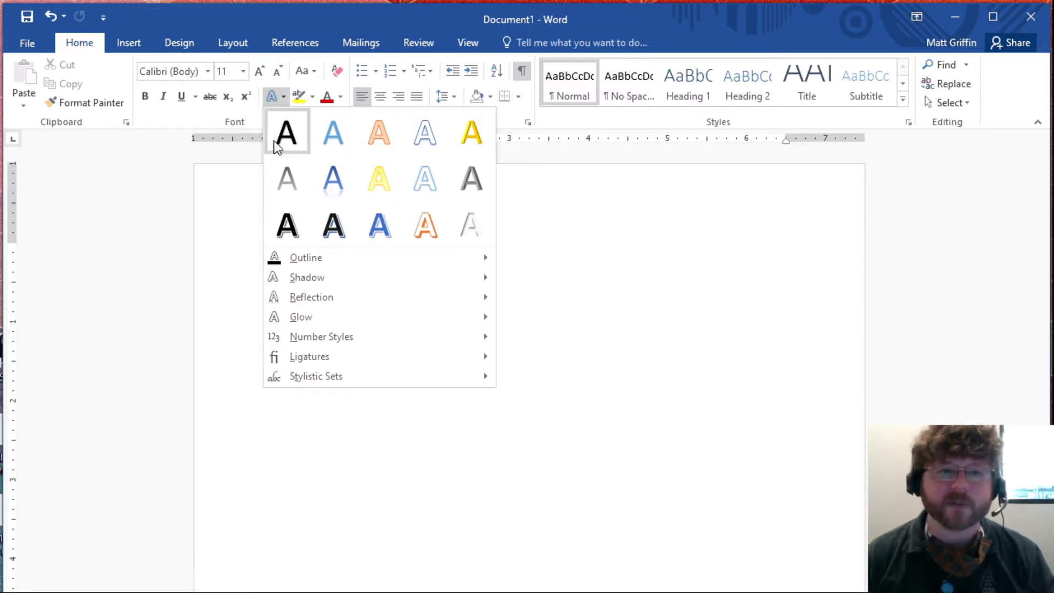
pyautogui.click(277, 96)
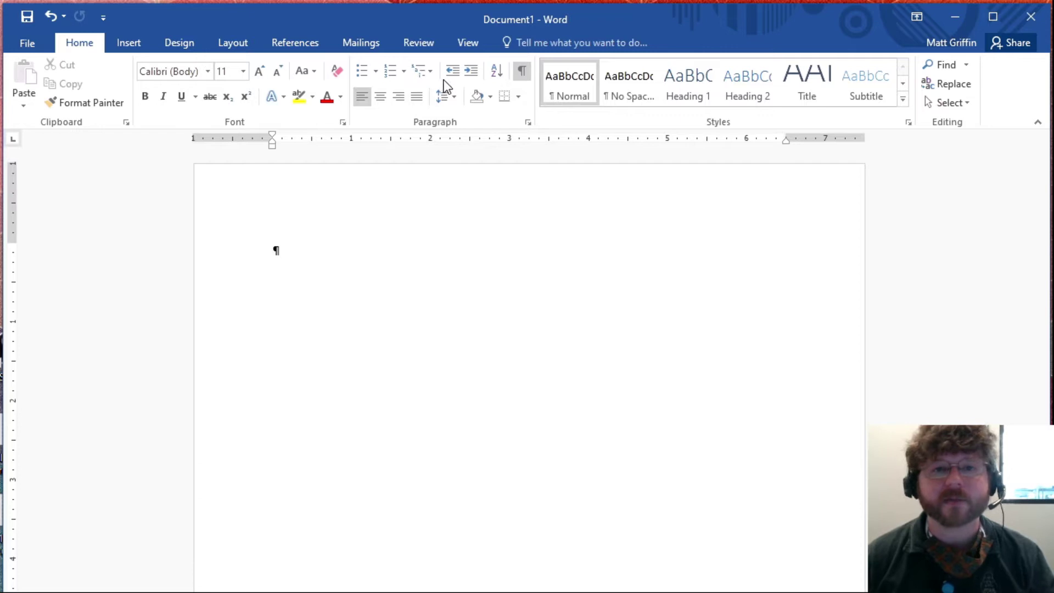
# - Turn bullet formatting on and off again for the empty paragraph
pyautogui.click(360, 74)
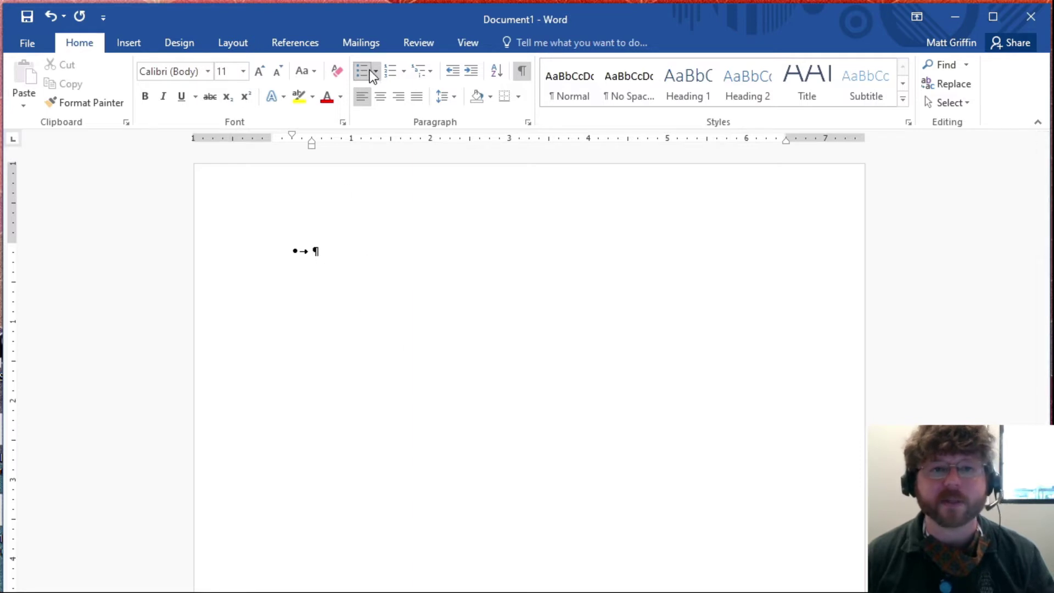
pyautogui.click(369, 70)
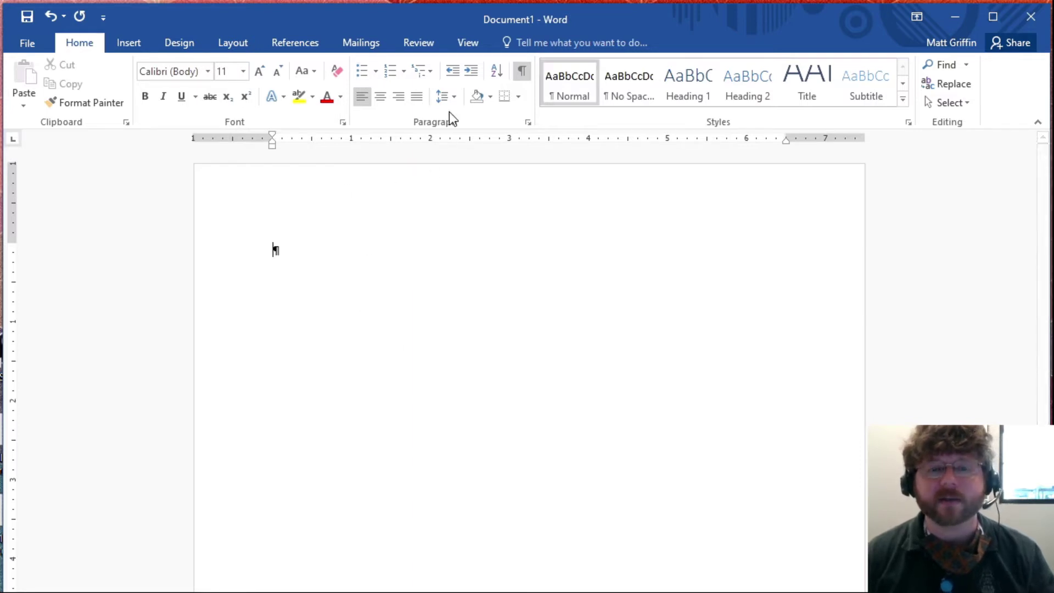
# - Check the line spacing options, apply the No Spacing style to the empty paragraph, and check the options again
pyautogui.click(451, 97)
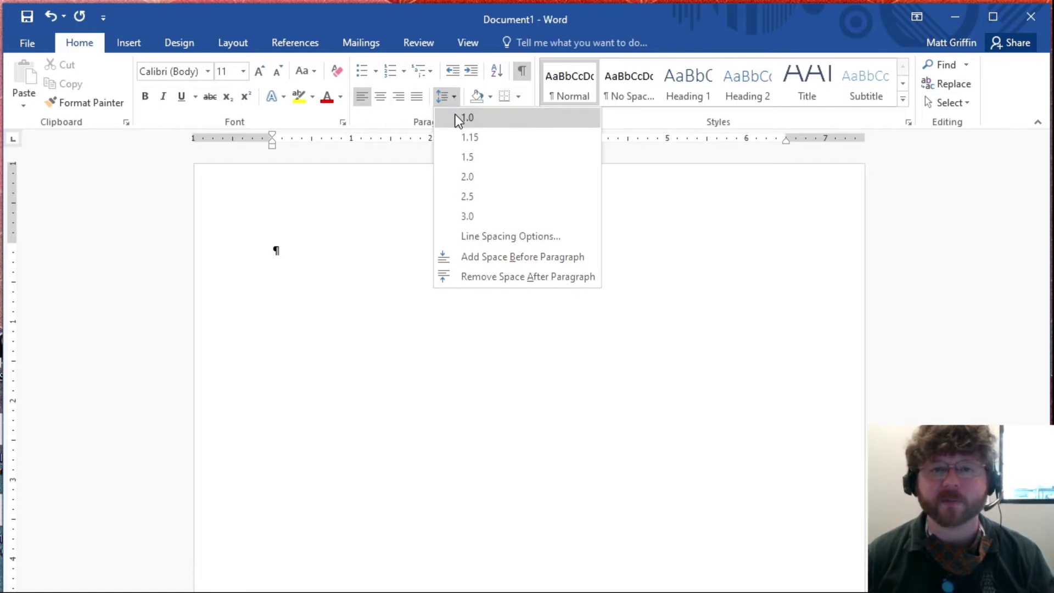
pyautogui.click(492, 180)
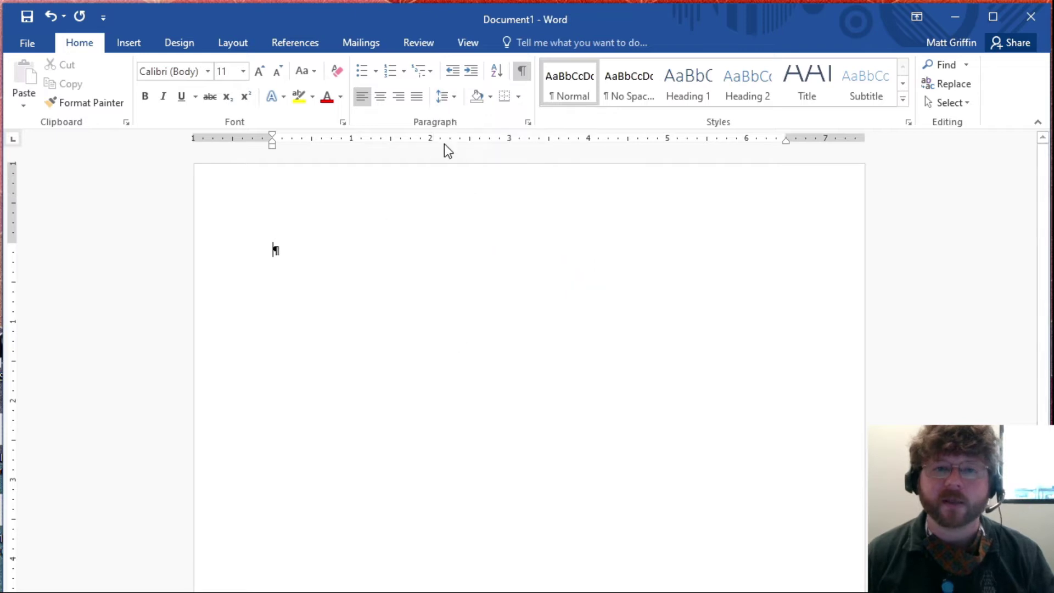
pyautogui.click(451, 99)
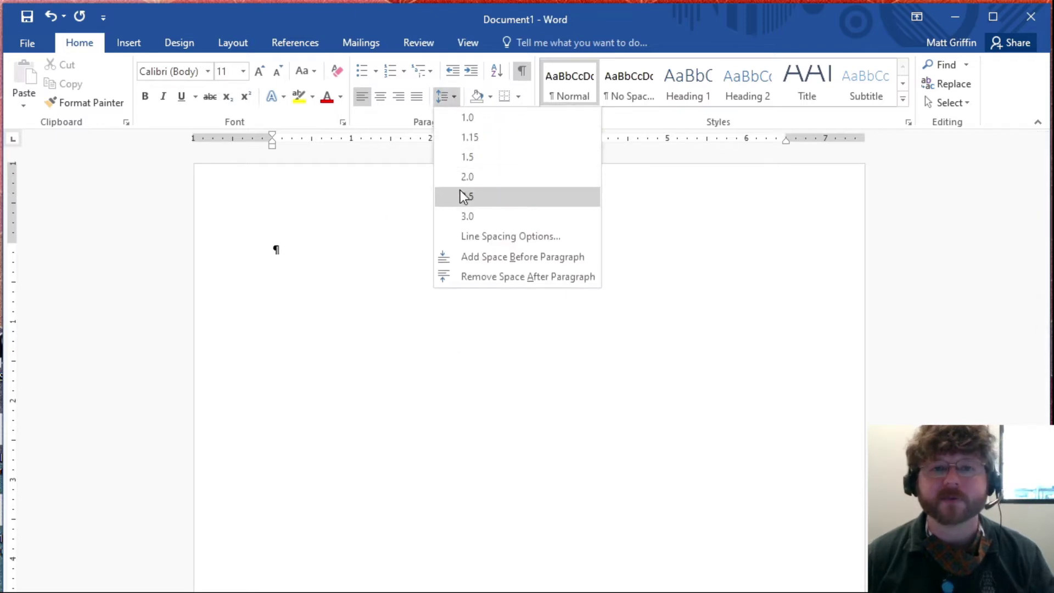
pyautogui.click(446, 100)
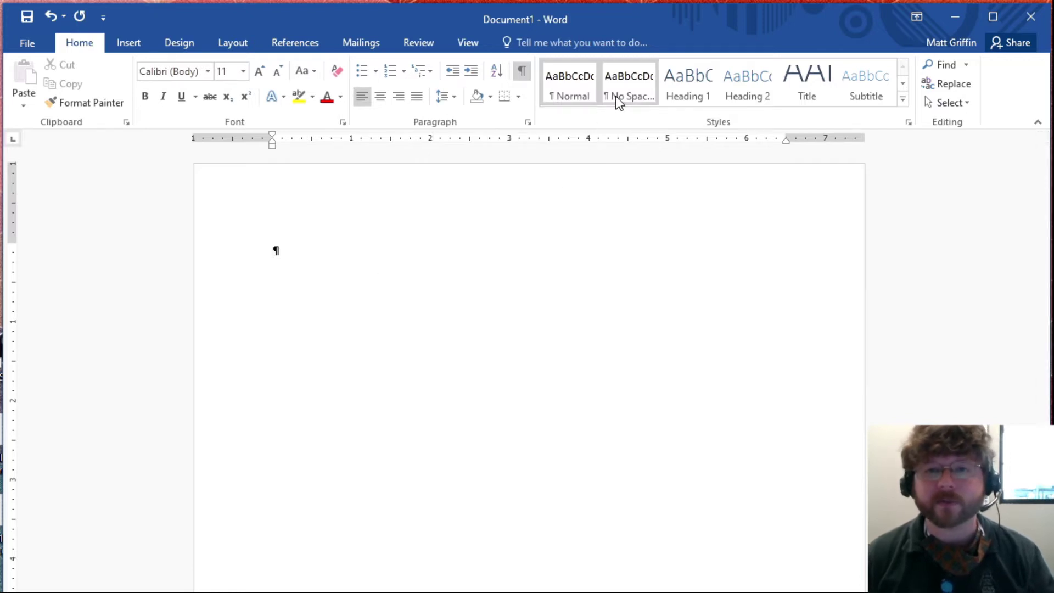
pyautogui.click(621, 78)
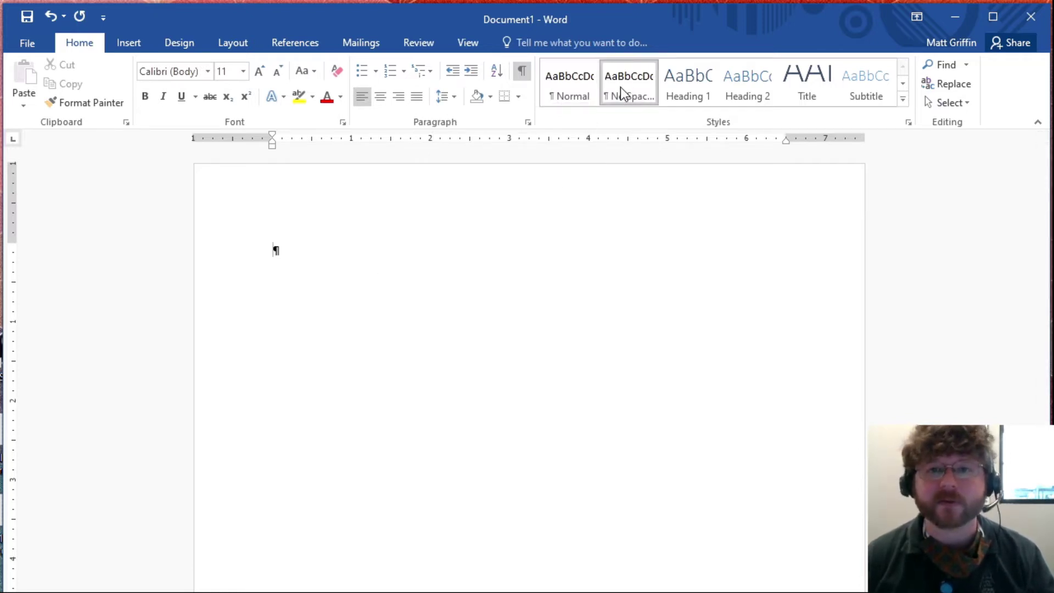
pyautogui.click(455, 99)
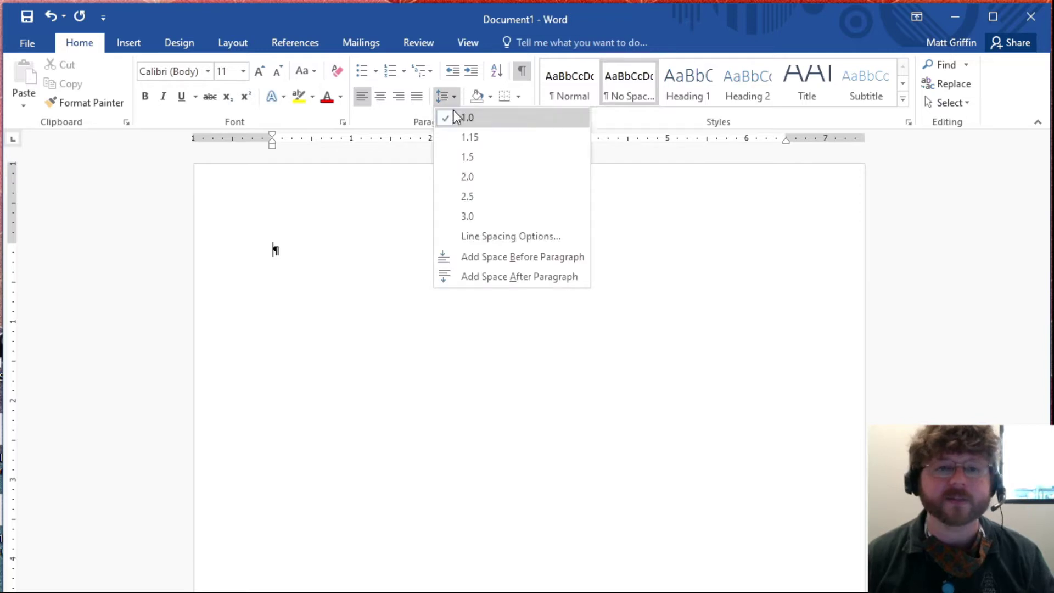
pyautogui.click(451, 358)
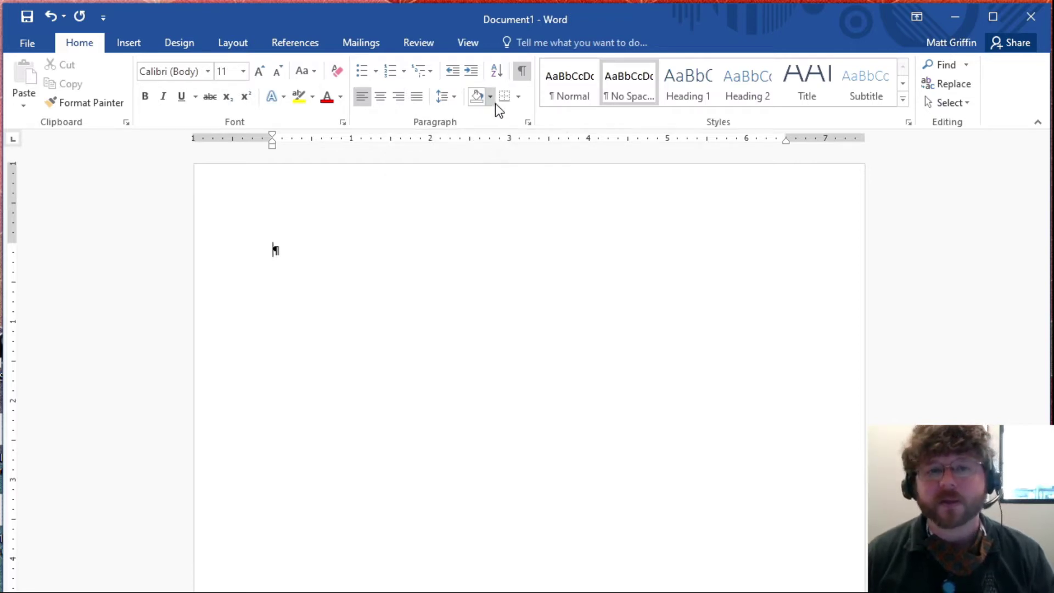
# - Hide the formatting marks and enter the sample lines "Asdfasdfasdfasd" and "asdfasdfsa" with an empty paragraph between them
pyautogui.click(522, 72)
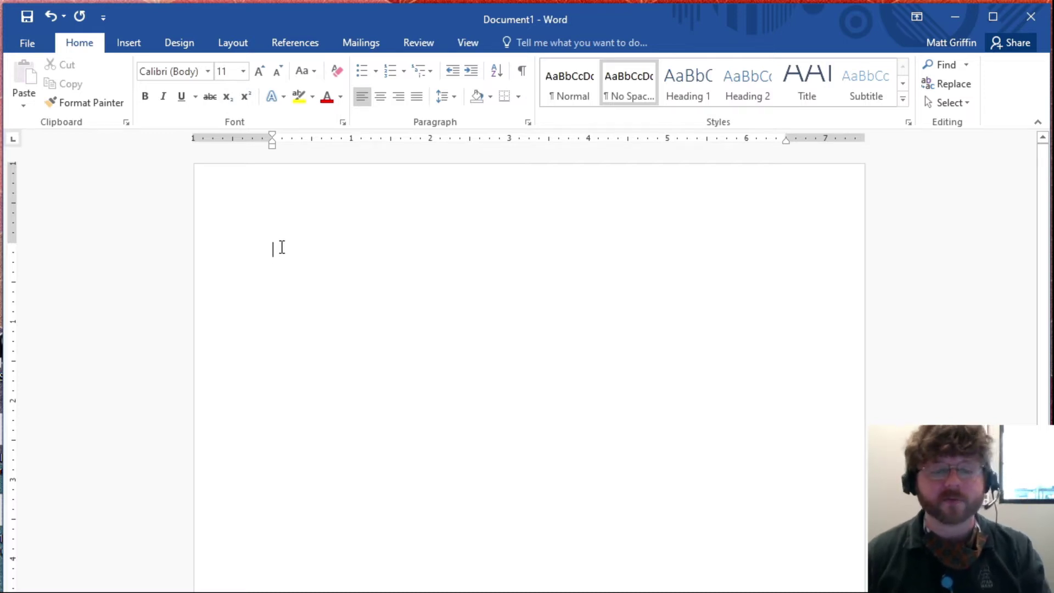
pyautogui.write('asdfasdfasdfasd')
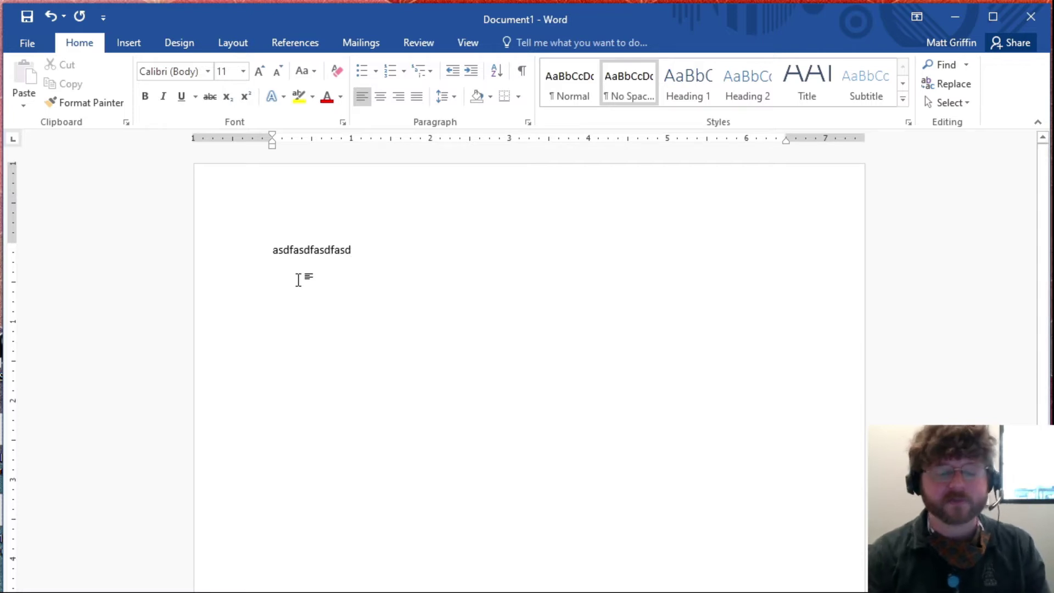
pyautogui.press('Return')
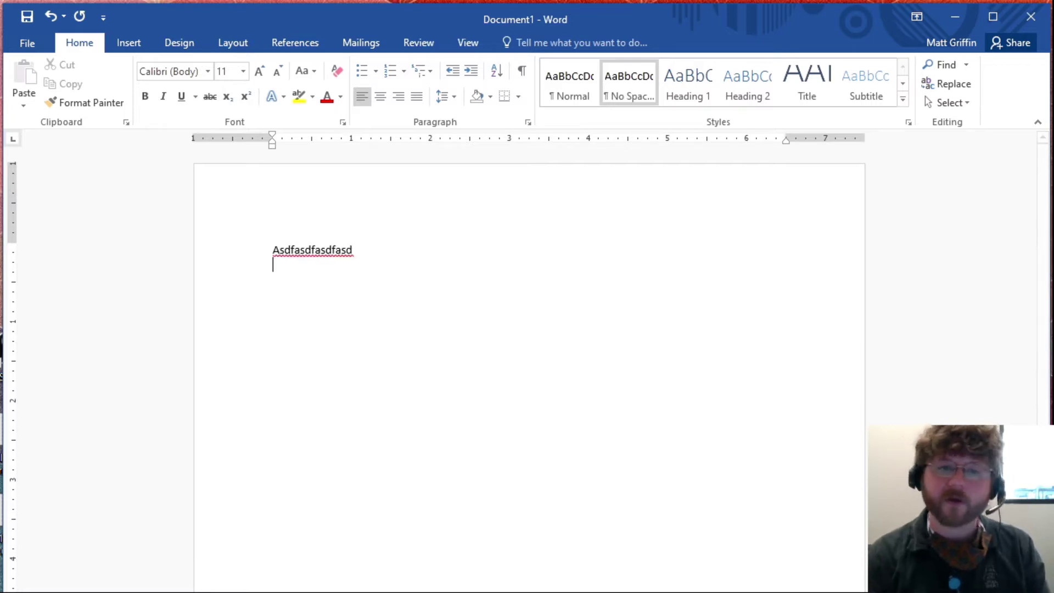
pyautogui.write('asdfasdfsa')
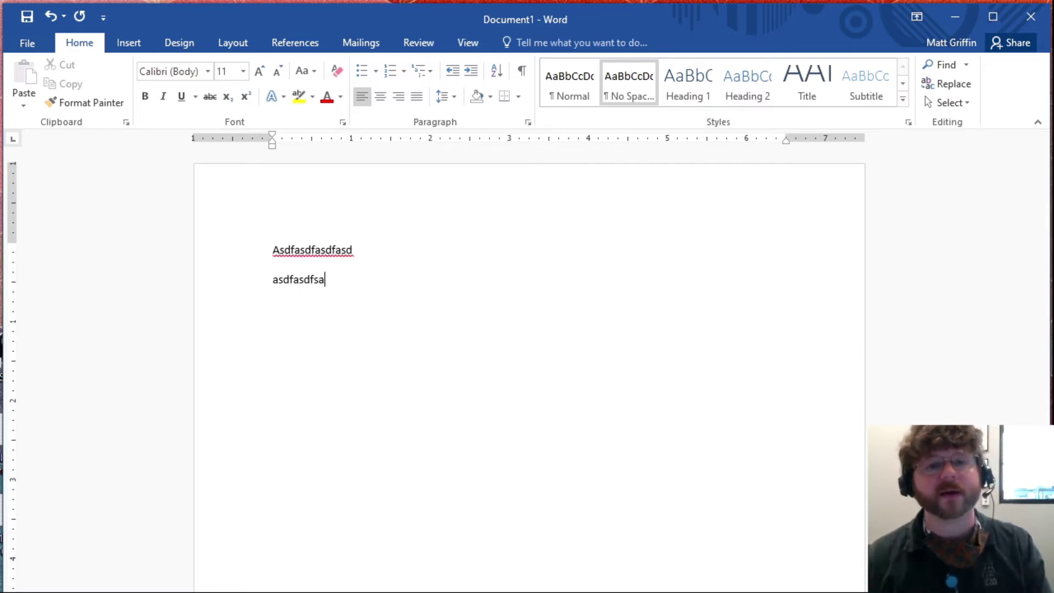
# - Show the formatting marks, delete the empty paragraph between the two sample lines, and hide the marks again
pyautogui.click(527, 71)
pyautogui.click(308, 265)
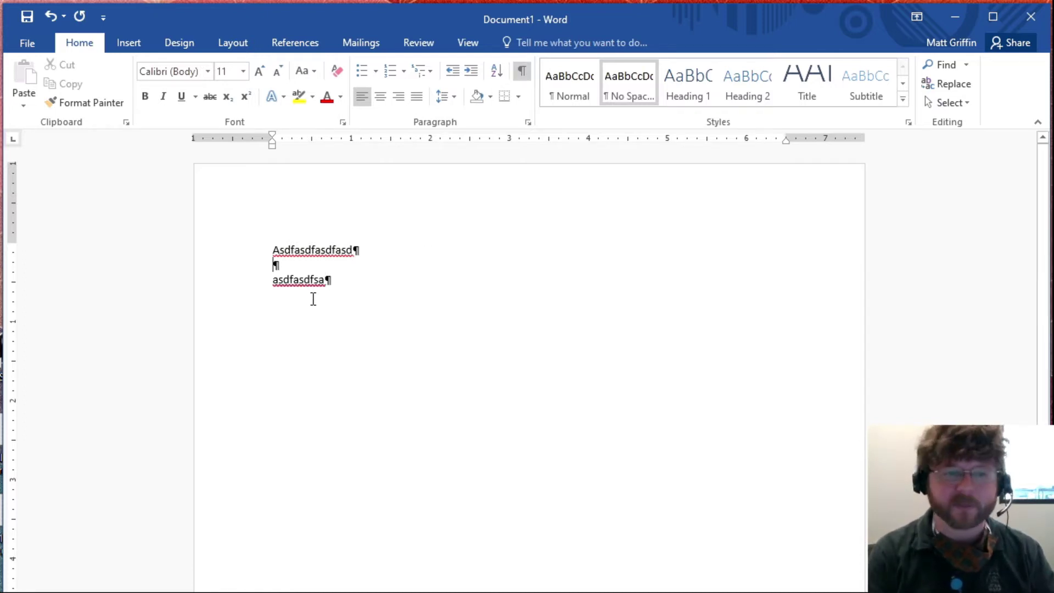
pyautogui.press('Delete')
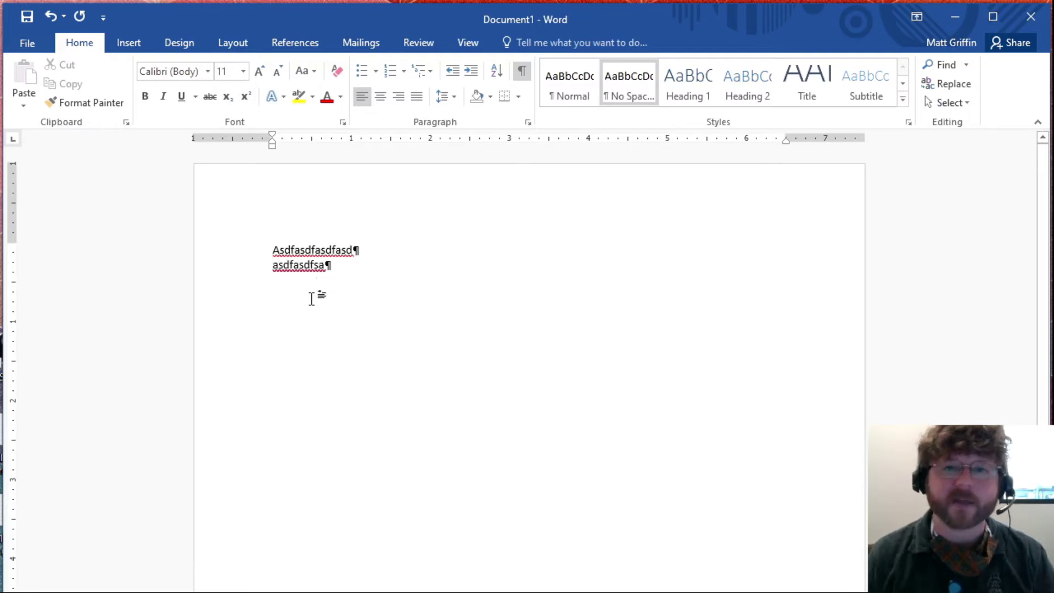
pyautogui.click(521, 71)
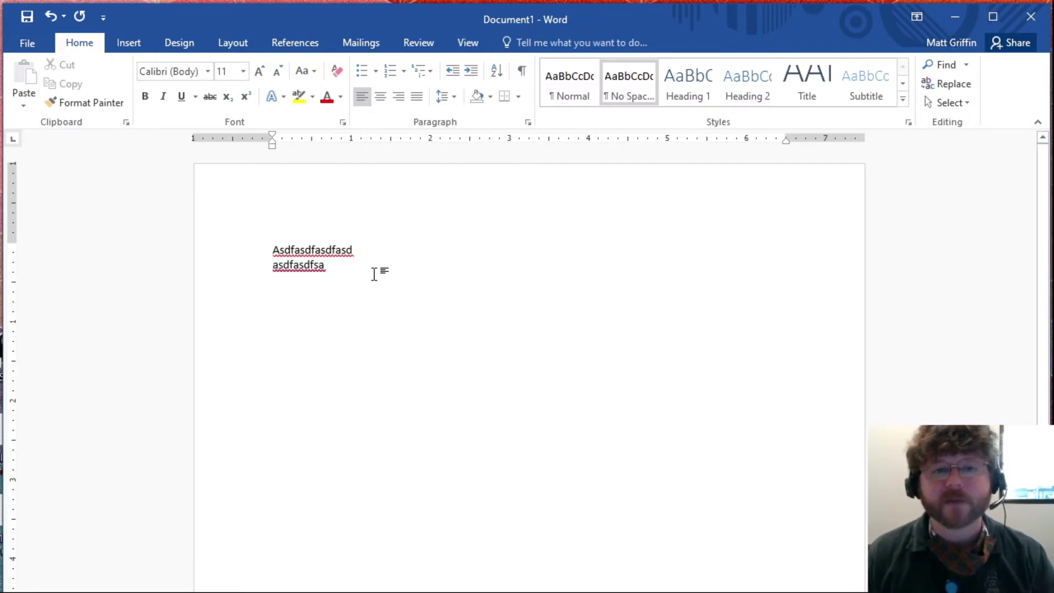
# - Delete both lines of sample text from the document
pyautogui.moveTo(374, 274); pyautogui.dragTo(261, 249)
pyautogui.press('Delete')
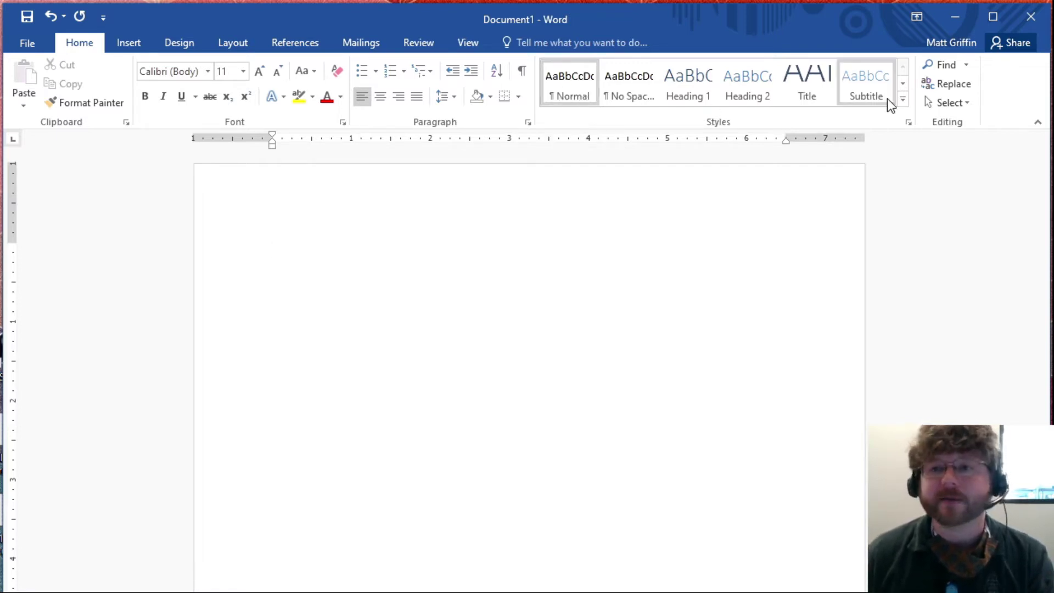
# - Look over the style gallery and the Find and Select options without applying any of them
pyautogui.click(903, 84)
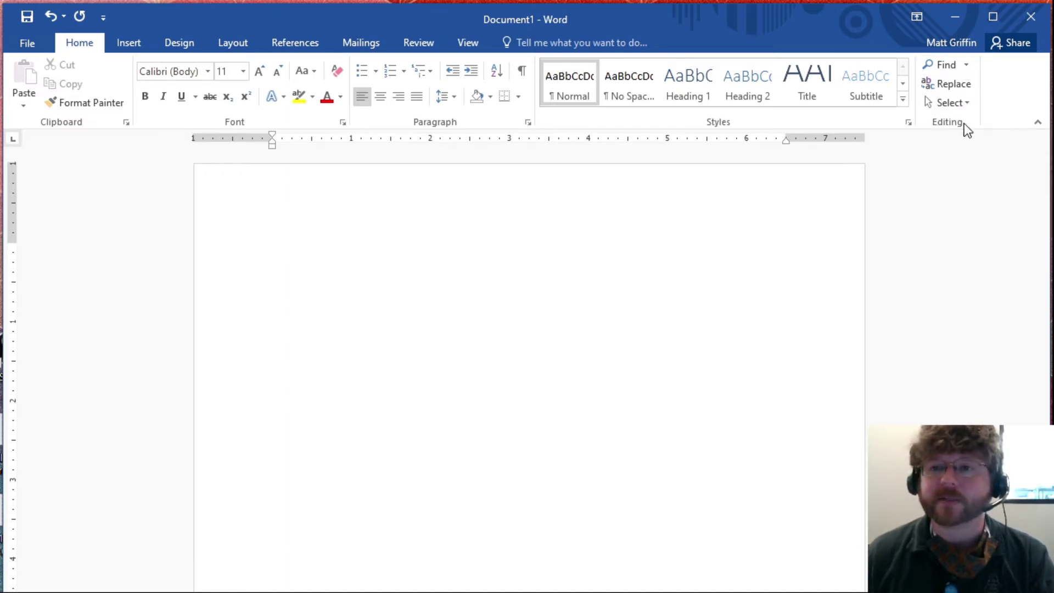
pyautogui.click(967, 65)
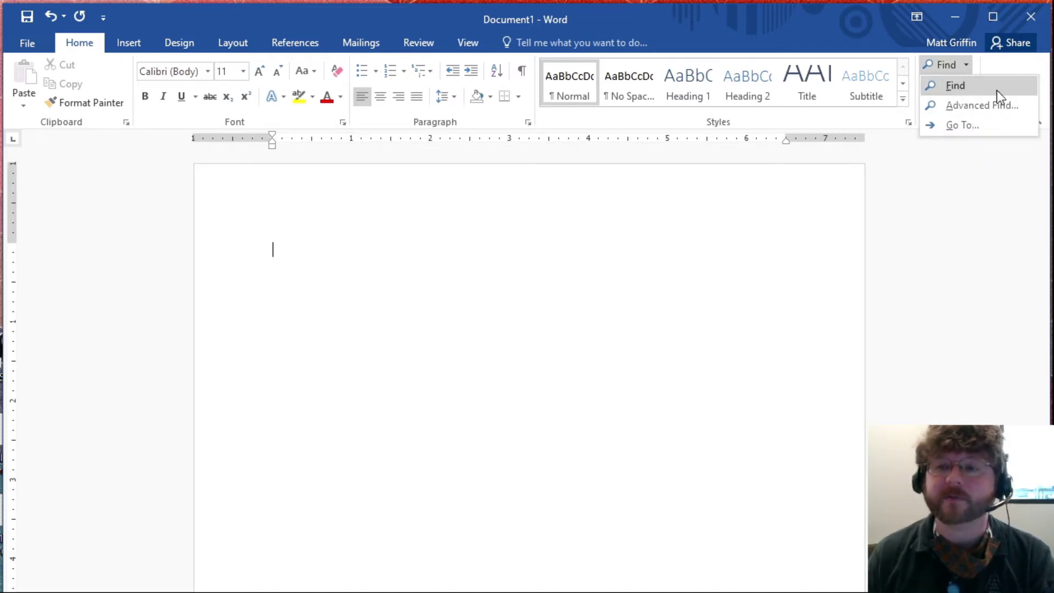
pyautogui.click(969, 66)
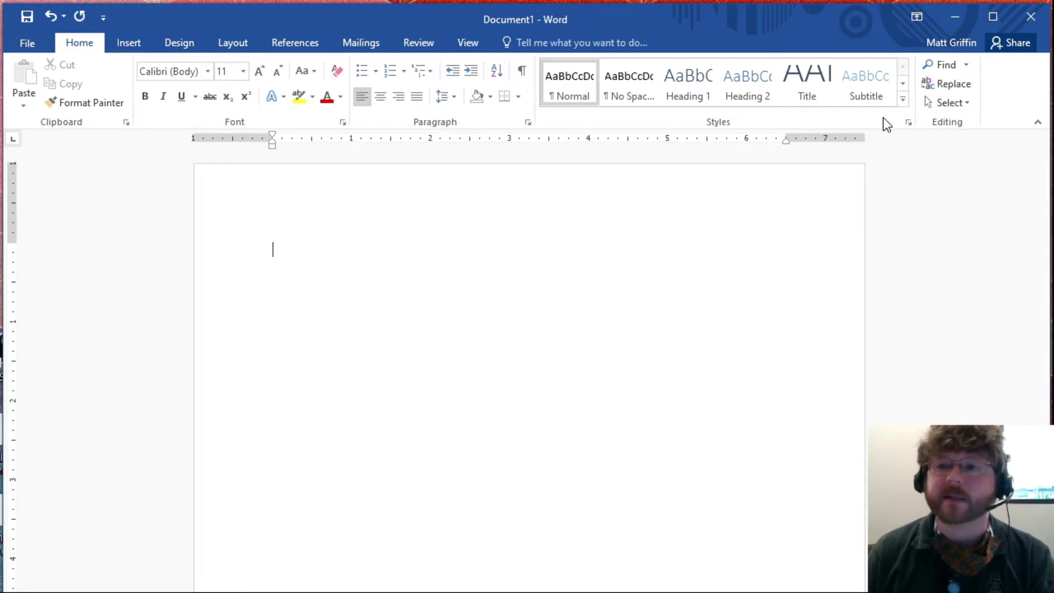
pyautogui.click(949, 104)
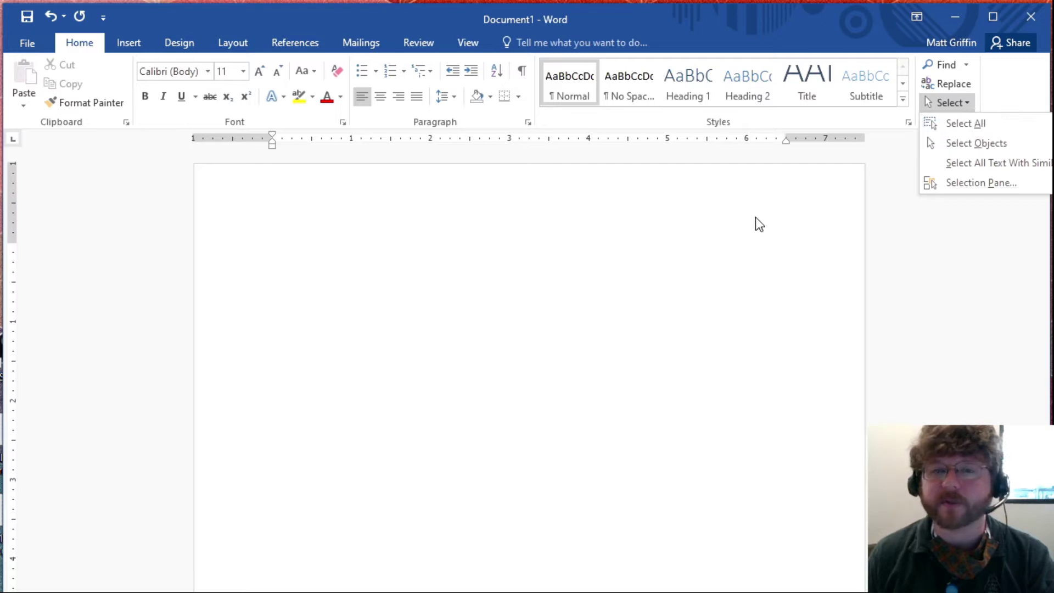
pyautogui.click(630, 331)
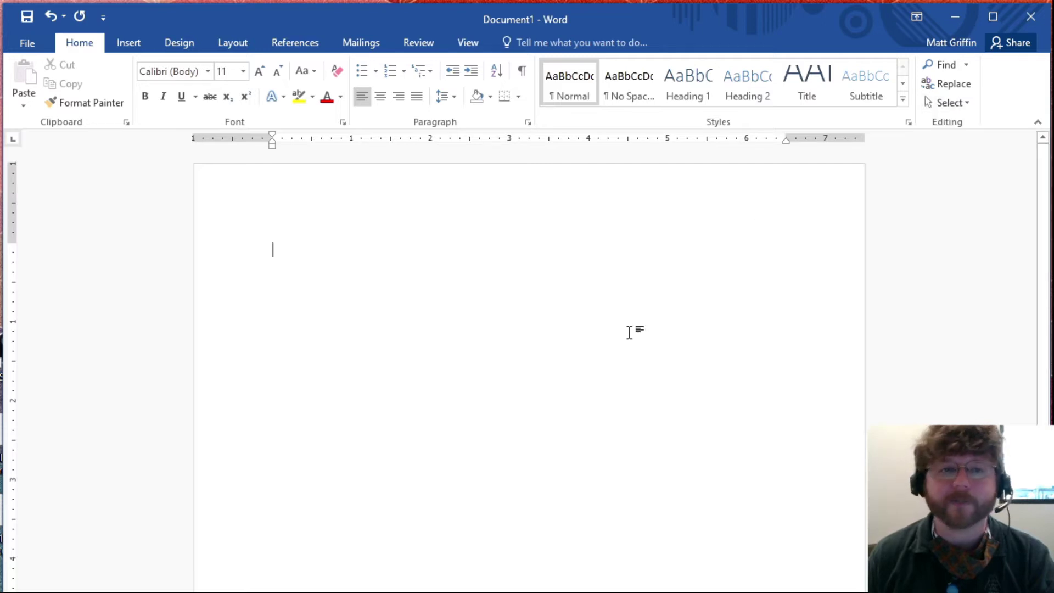
# - Look over the clipboard contents and the full Font and Paragraph settings, closing each without changing anything
pyautogui.click(128, 125)
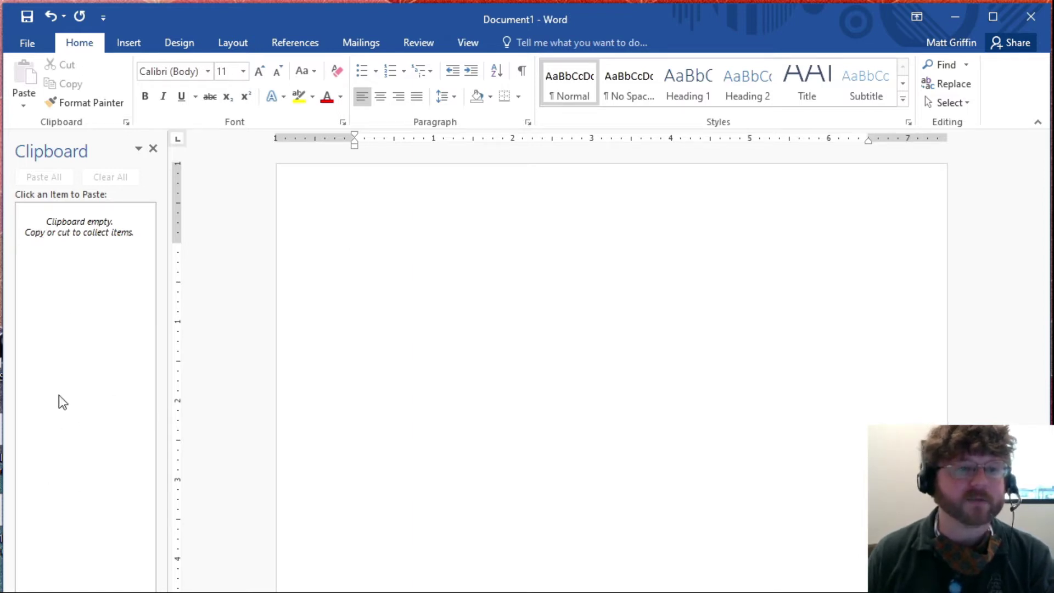
pyautogui.click(153, 149)
pyautogui.click(342, 122)
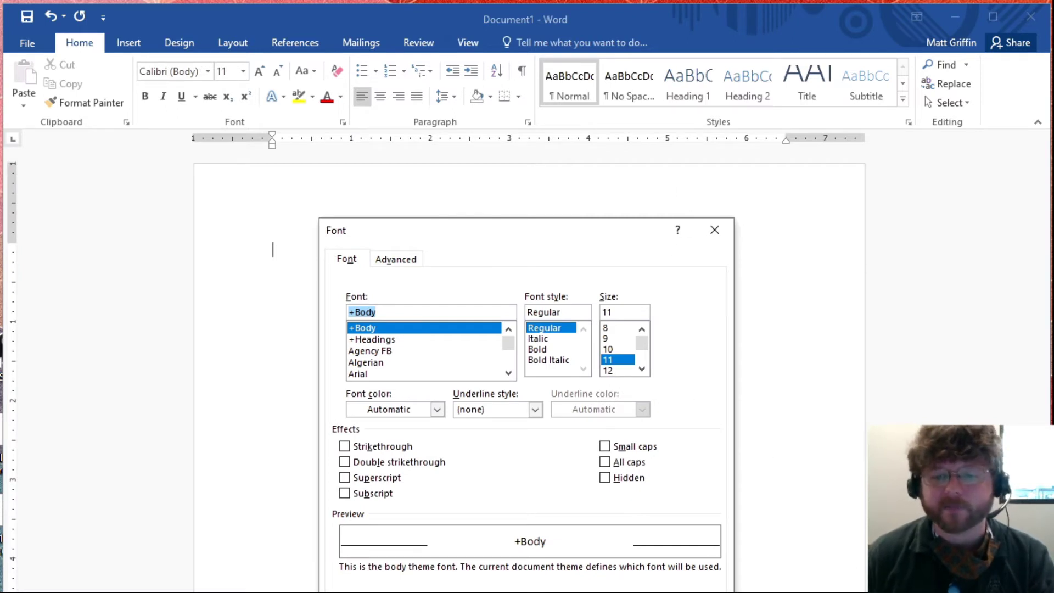
pyautogui.press('Escape')
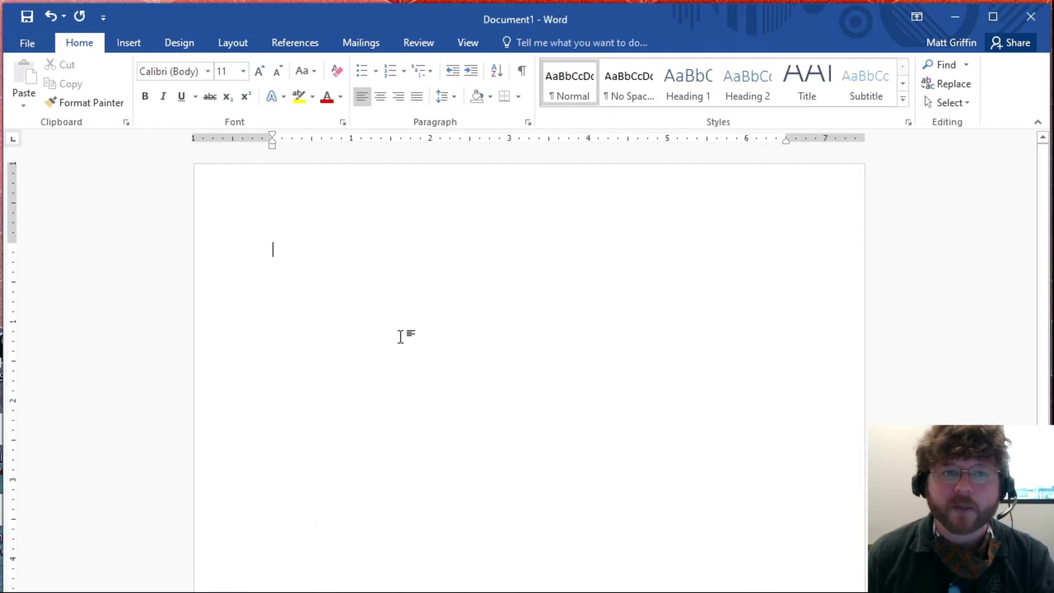
pyautogui.click(528, 122)
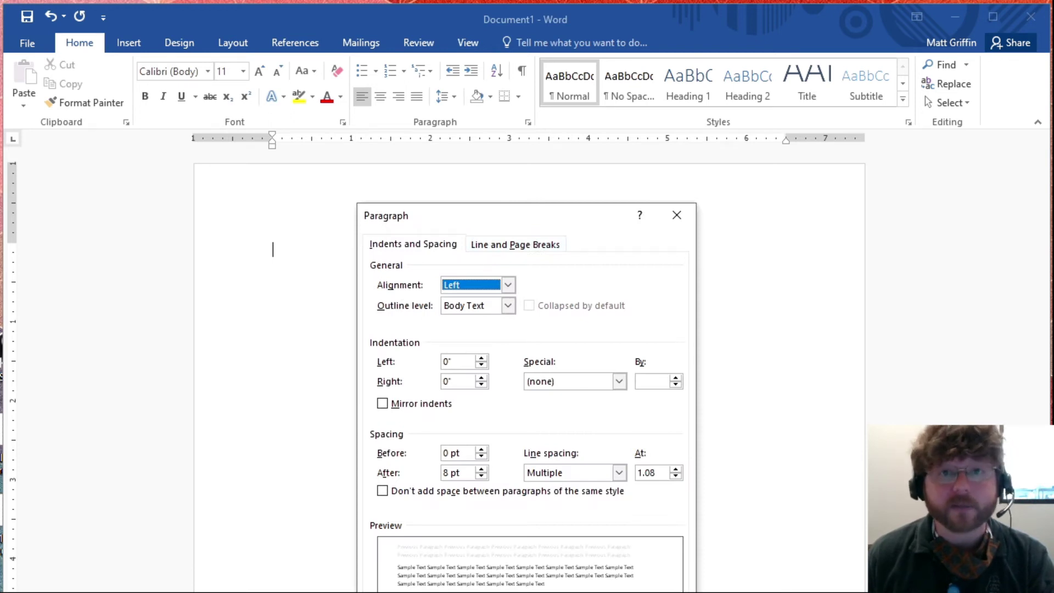
pyautogui.click(649, 592)
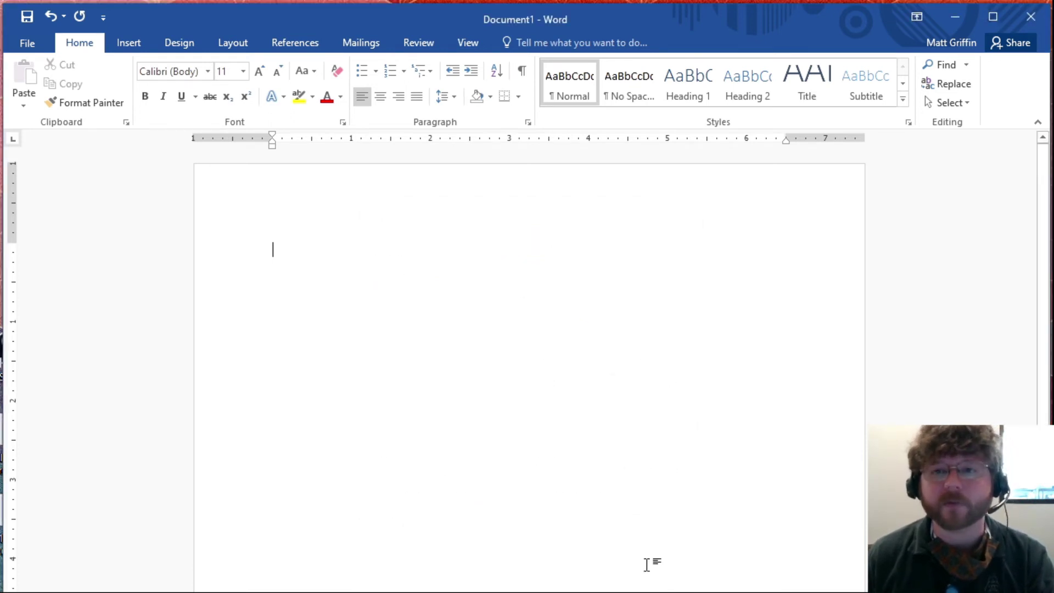
# - Open the full Styles list, float it over the document to view its options, and close it
pyautogui.click(909, 122)
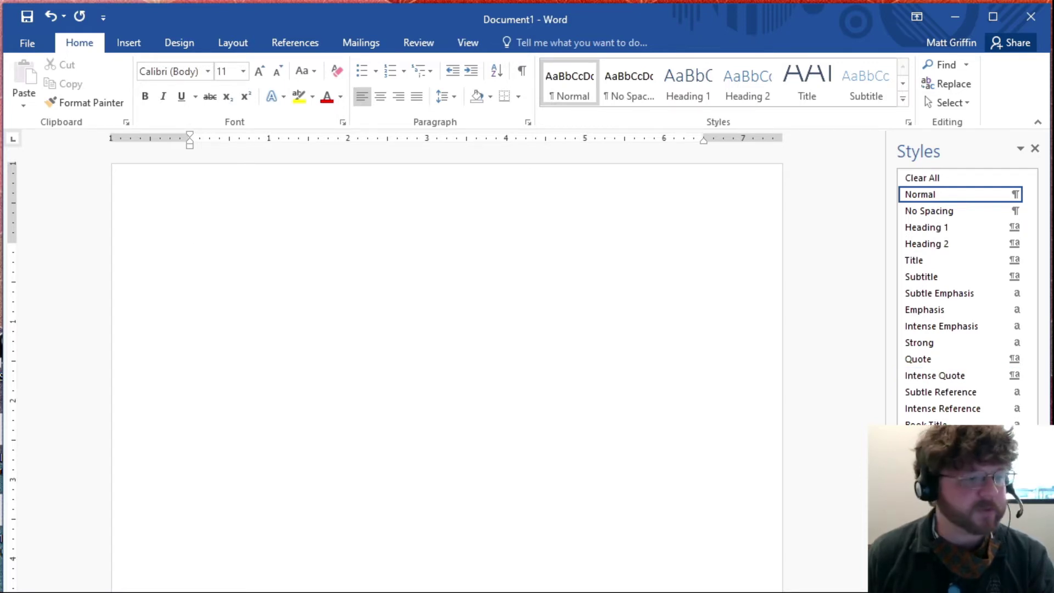
pyautogui.moveTo(901, 160); pyautogui.dragTo(631, 91)
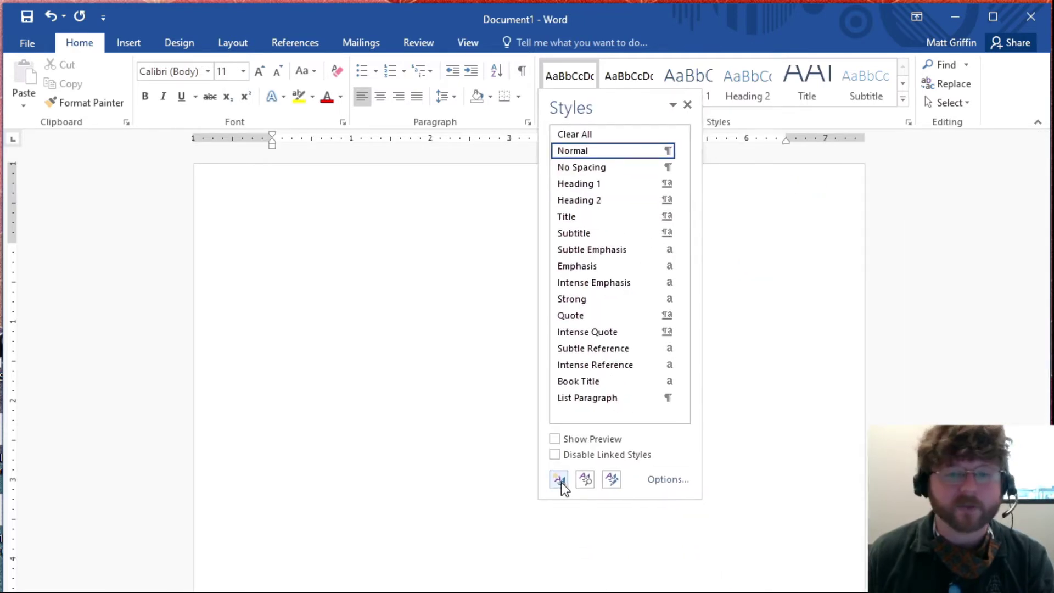
pyautogui.click(688, 106)
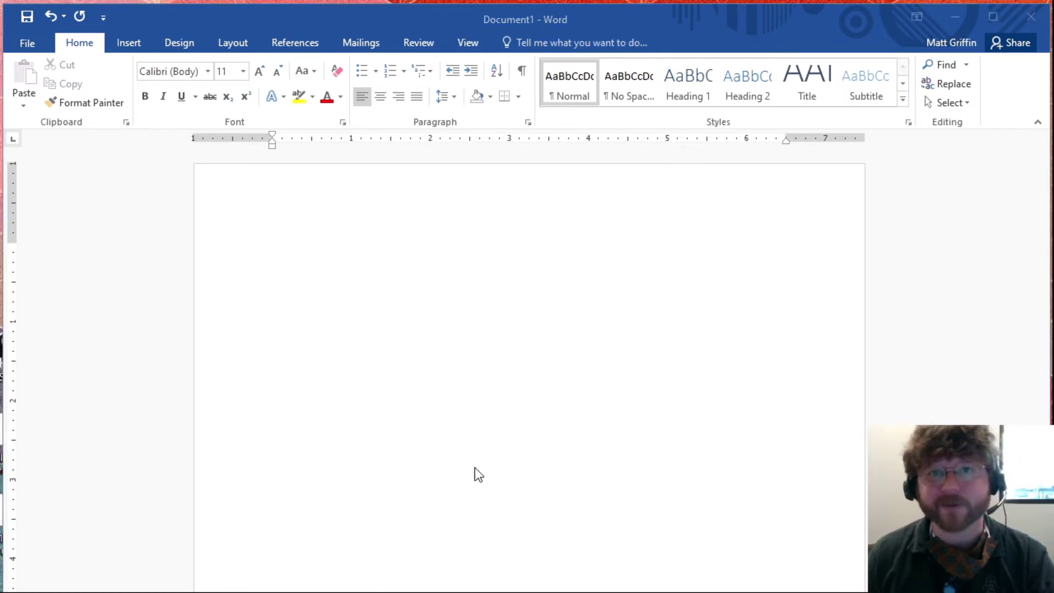
# - Insert a table with 10 columns and 8 rows at the start of the document
pyautogui.click(131, 46)
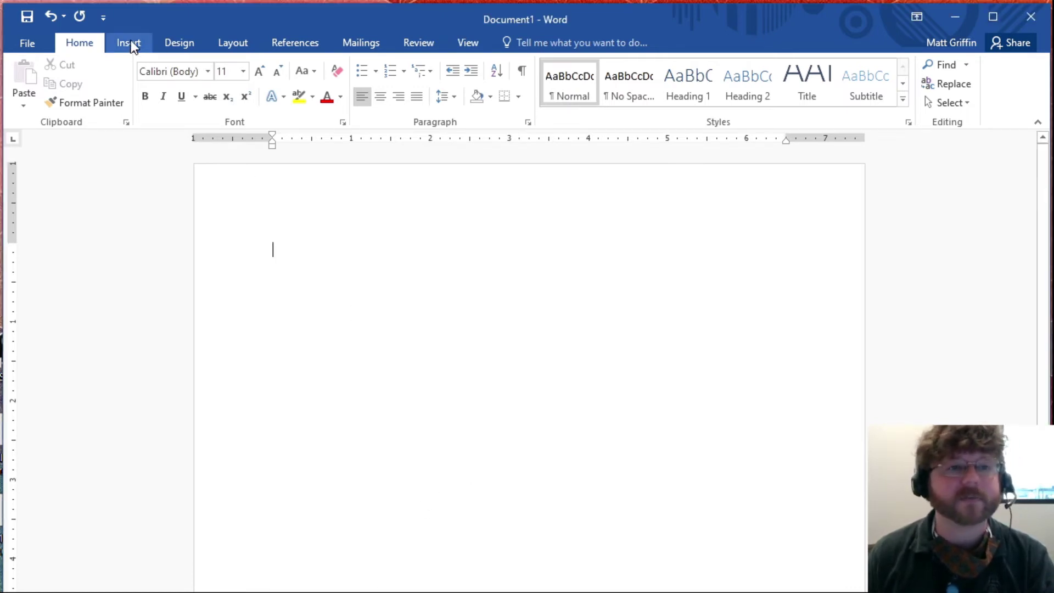
pyautogui.click(129, 45)
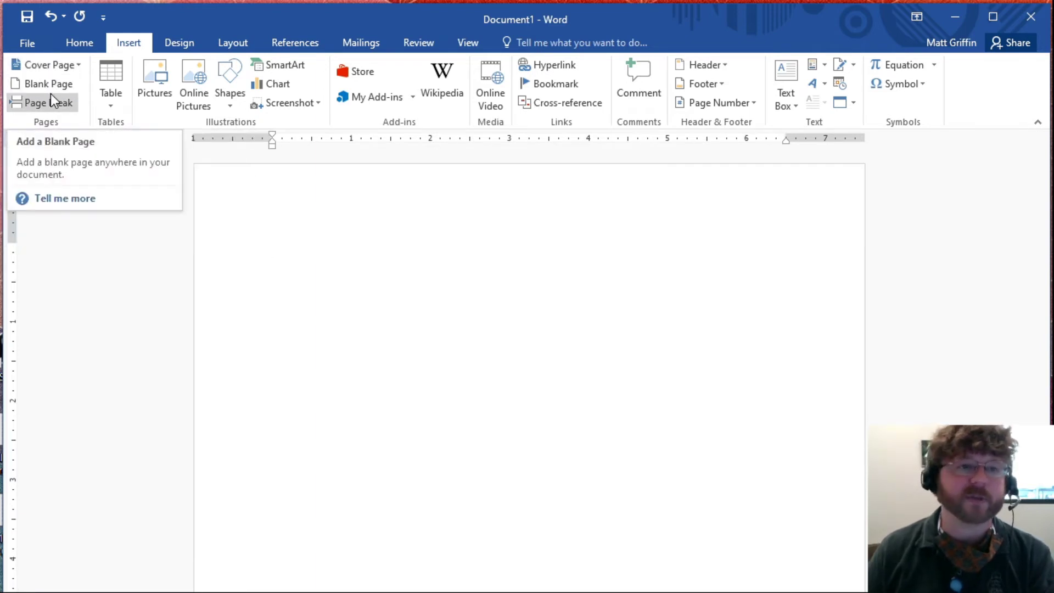
pyautogui.click(109, 88)
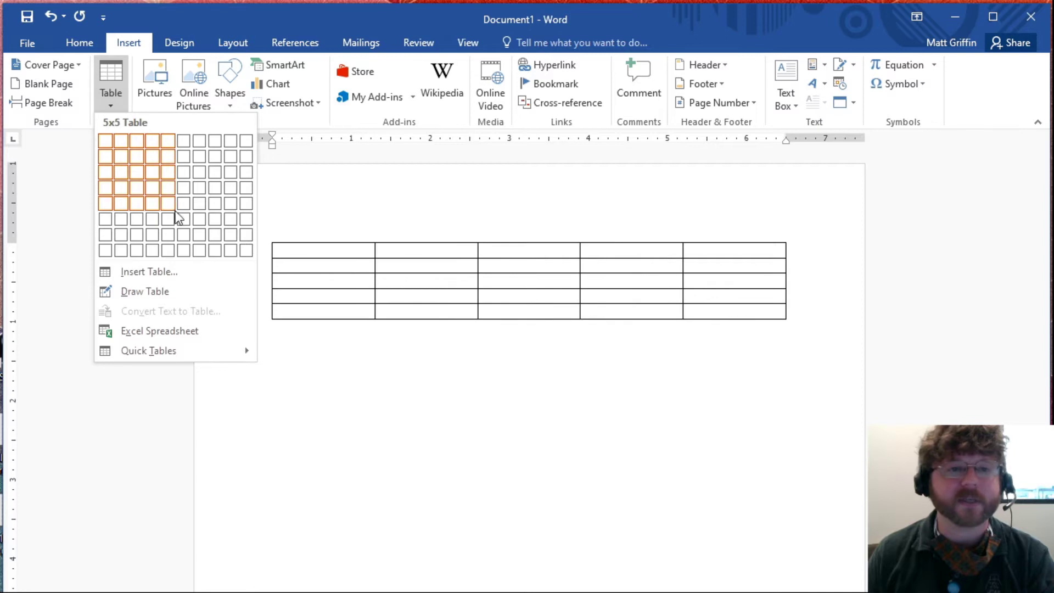
pyautogui.click(248, 253)
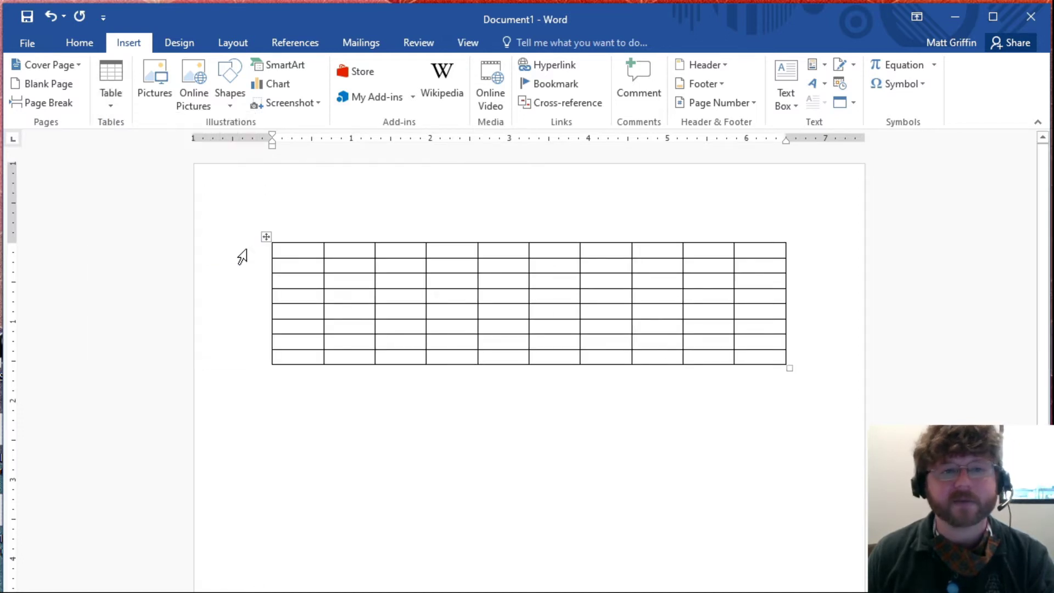
# - From a cell in the table's last column, add five columns to its right and four to the left of the newly added column
pyautogui.click(772, 341)
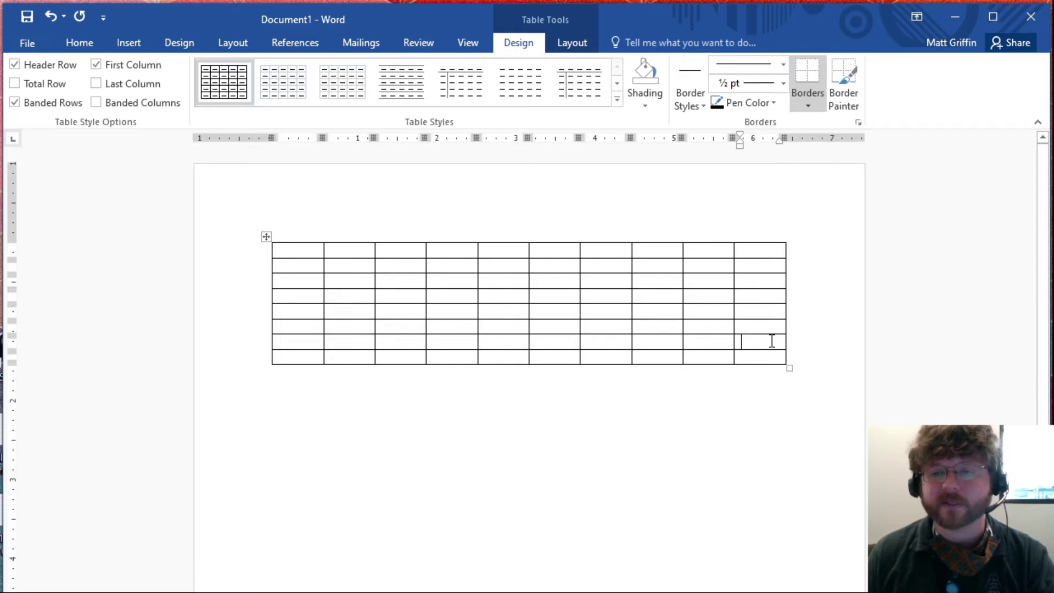
pyautogui.click(557, 43)
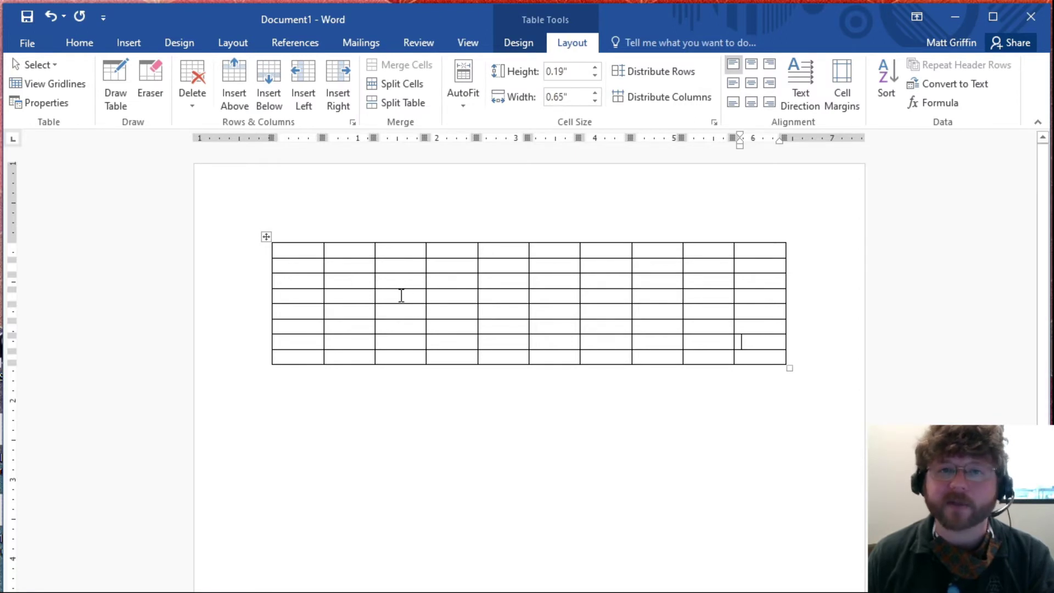
pyautogui.click(343, 96)
pyautogui.click(341, 97)
pyautogui.click(342, 96)
pyautogui.click(341, 96)
pyautogui.click(342, 95)
pyautogui.click(305, 98)
pyautogui.click(305, 98)
pyautogui.click(305, 98)
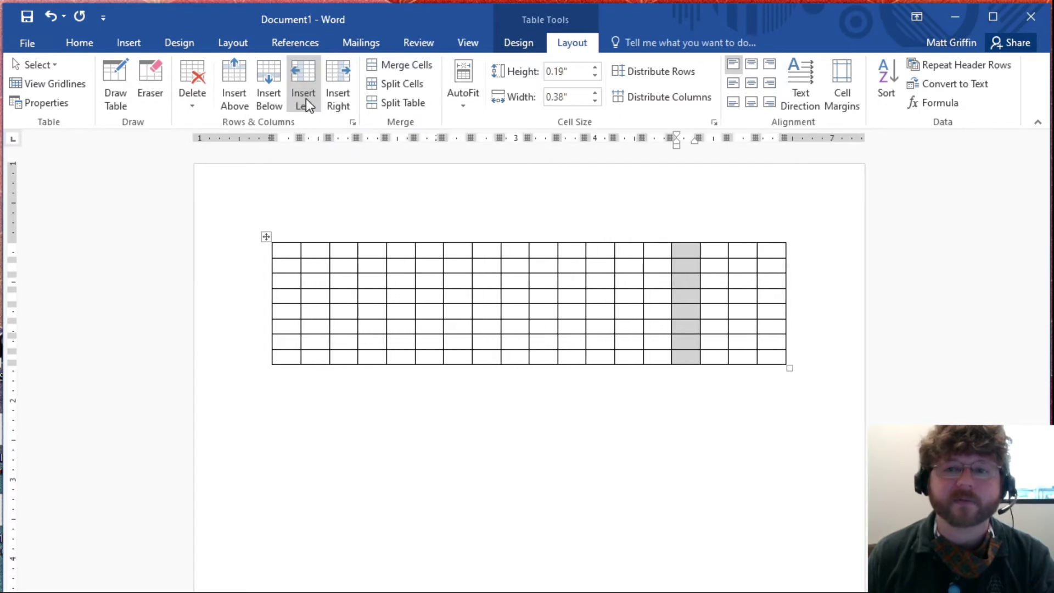
pyautogui.click(305, 98)
# - Select the whole table and delete it from the document
pyautogui.click(266, 237)
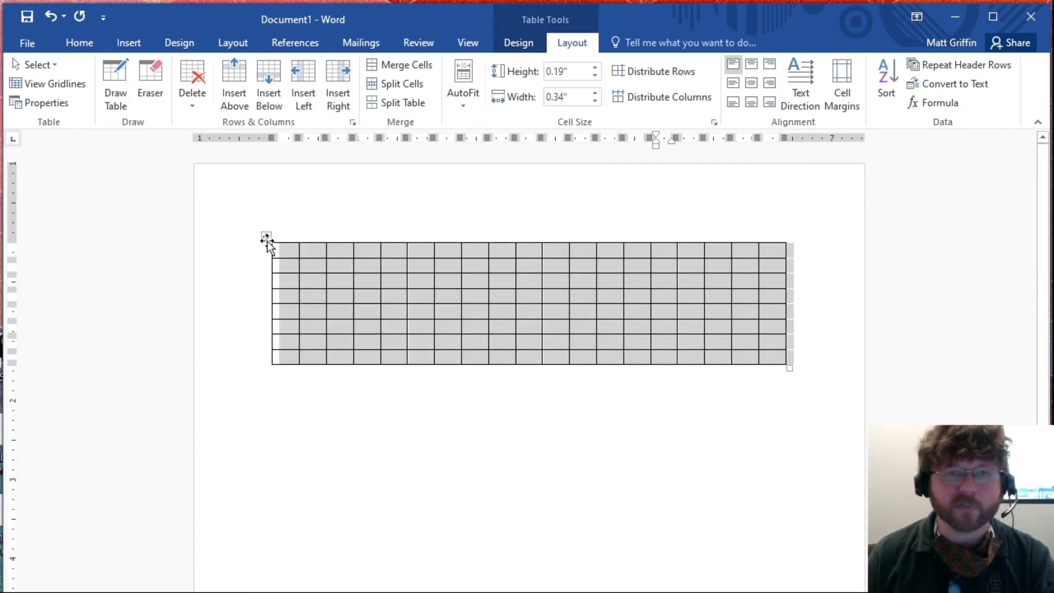
pyautogui.click(269, 240)
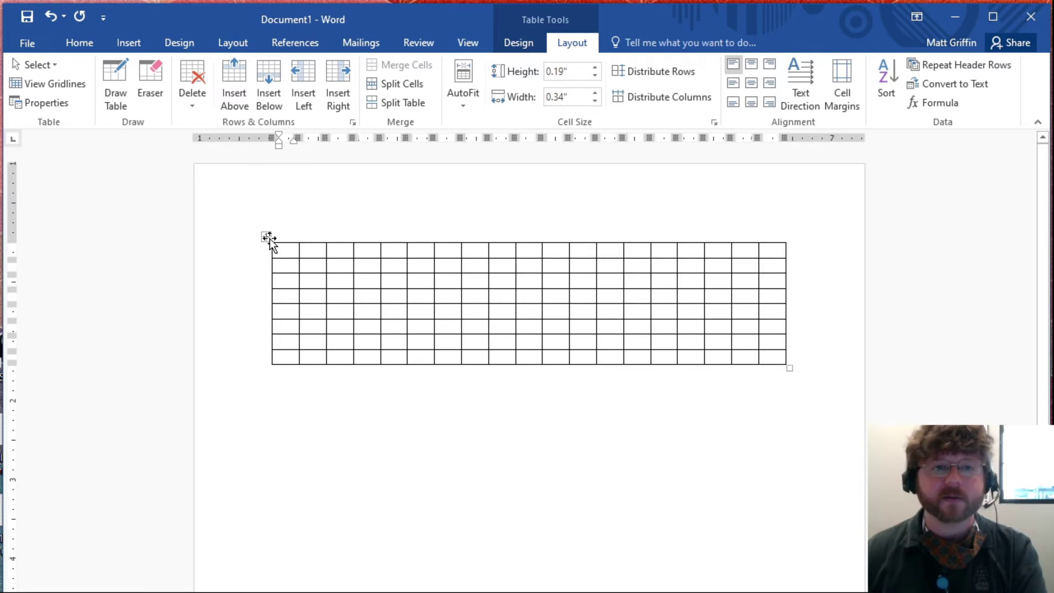
pyautogui.click(269, 240)
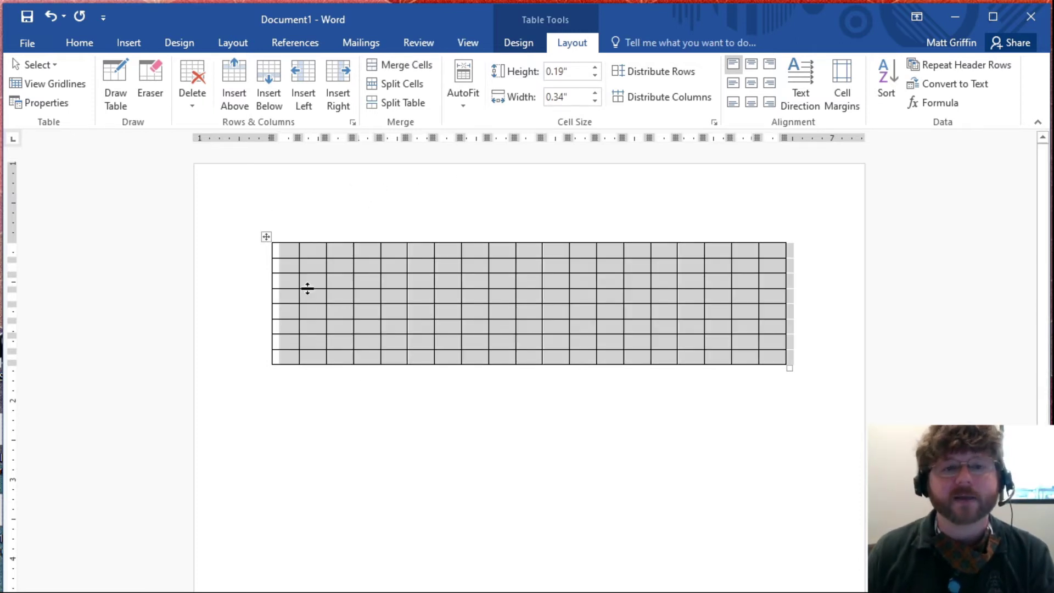
pyautogui.click(267, 237)
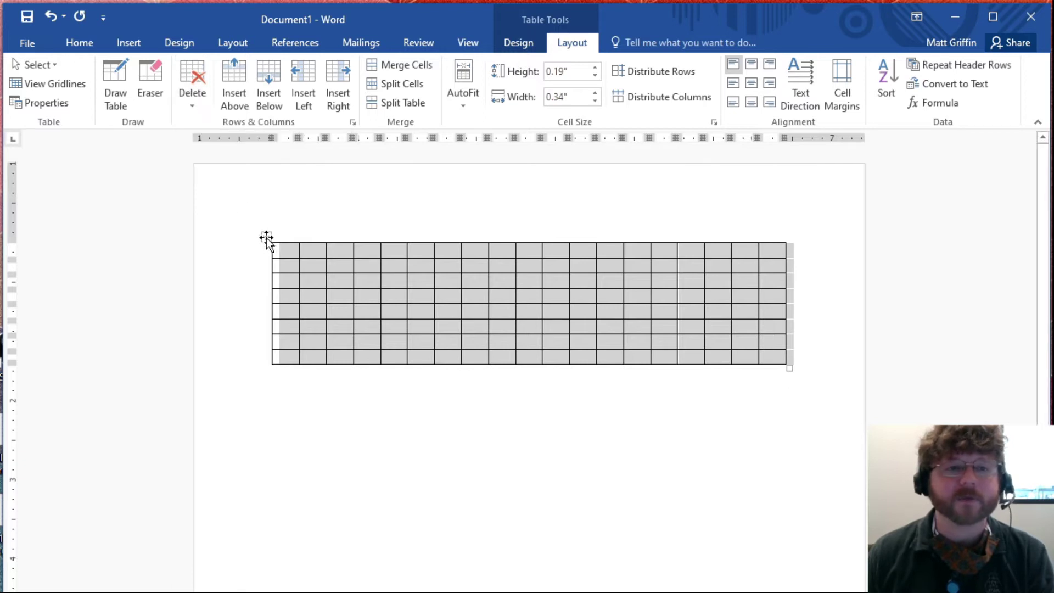
pyautogui.click(192, 104)
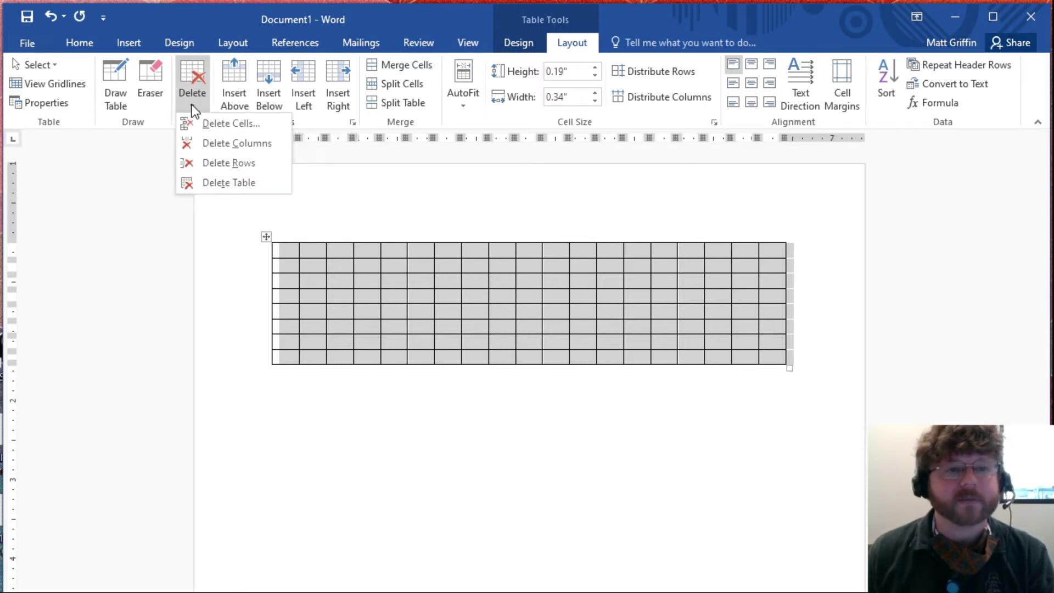
pyautogui.click(203, 182)
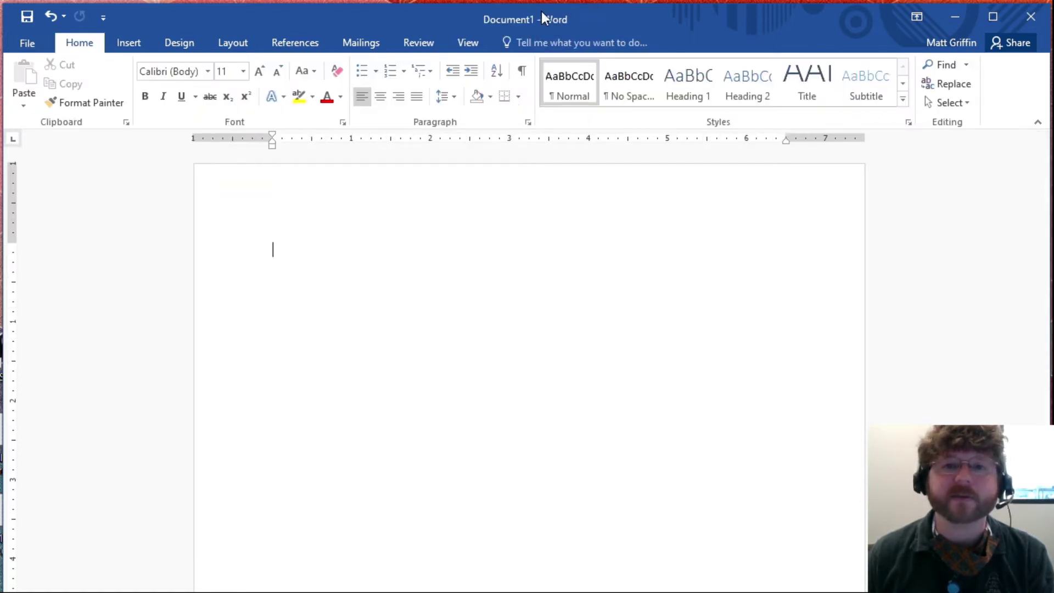
# - View the picture files available for insertion from the Pictures folder without inserting one
pyautogui.click(133, 48)
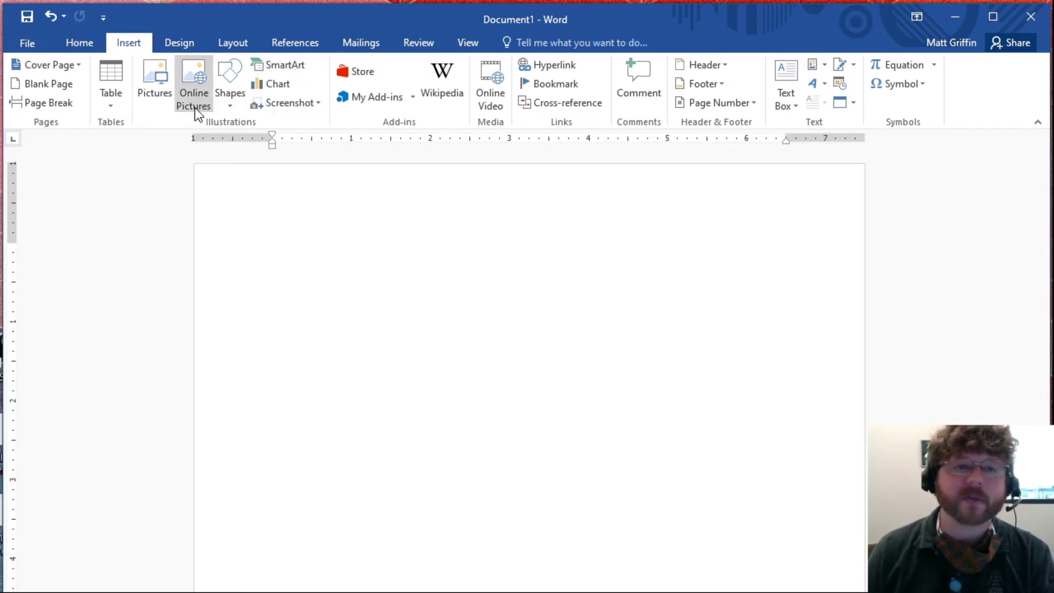
pyautogui.click(149, 93)
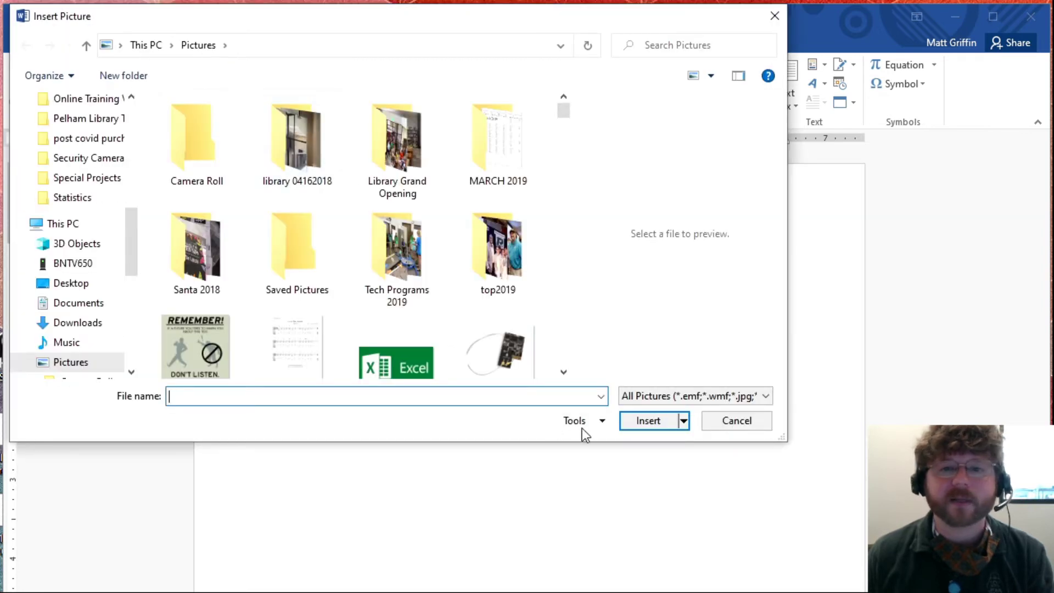
pyautogui.click(738, 424)
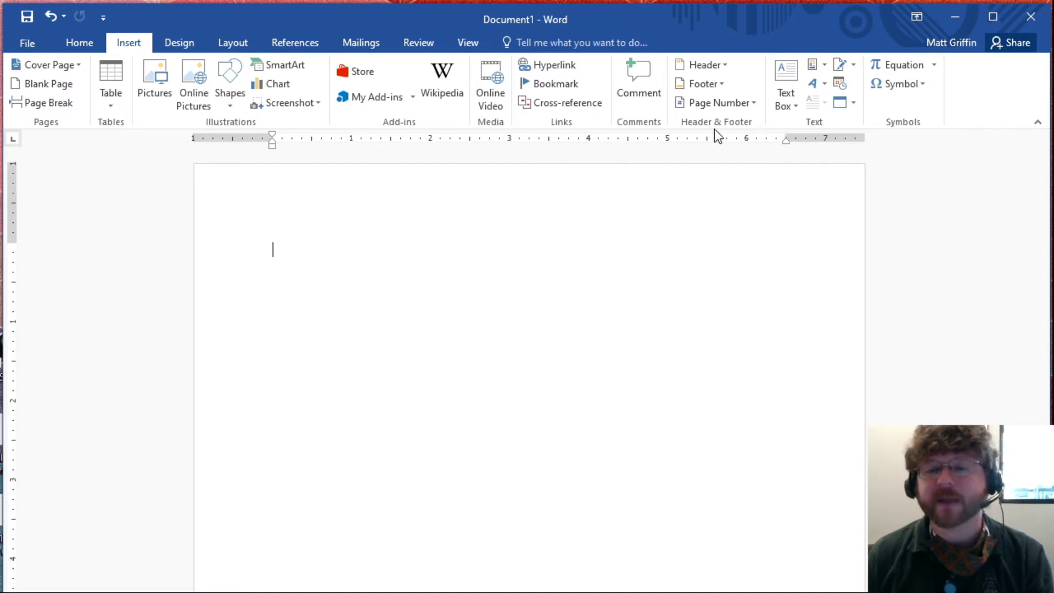
# - Add the built-in Blank (Three Columns) header to the document and leave header editing
pyautogui.click(711, 65)
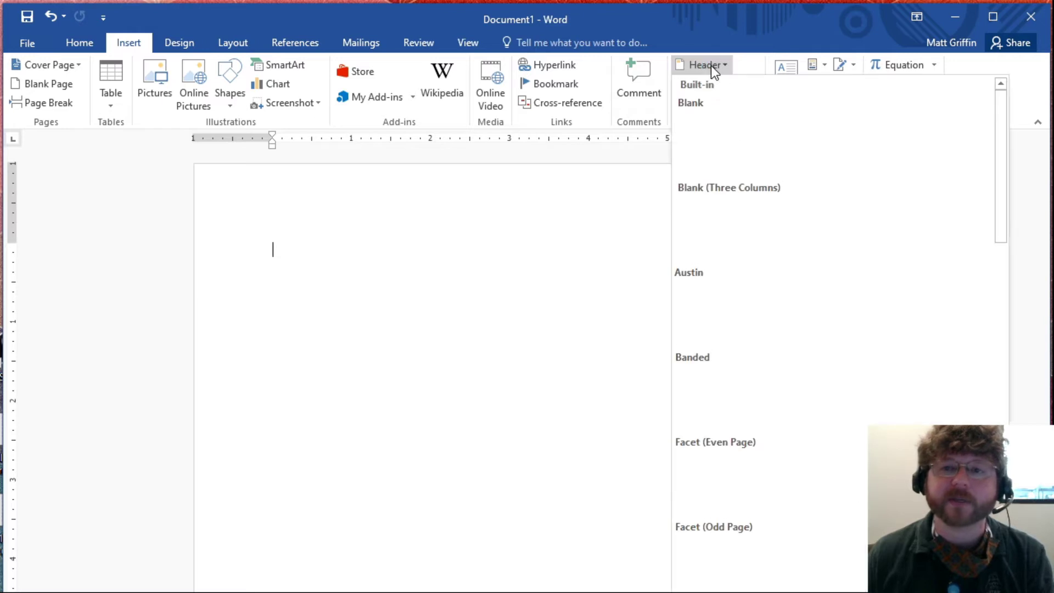
pyautogui.click(763, 214)
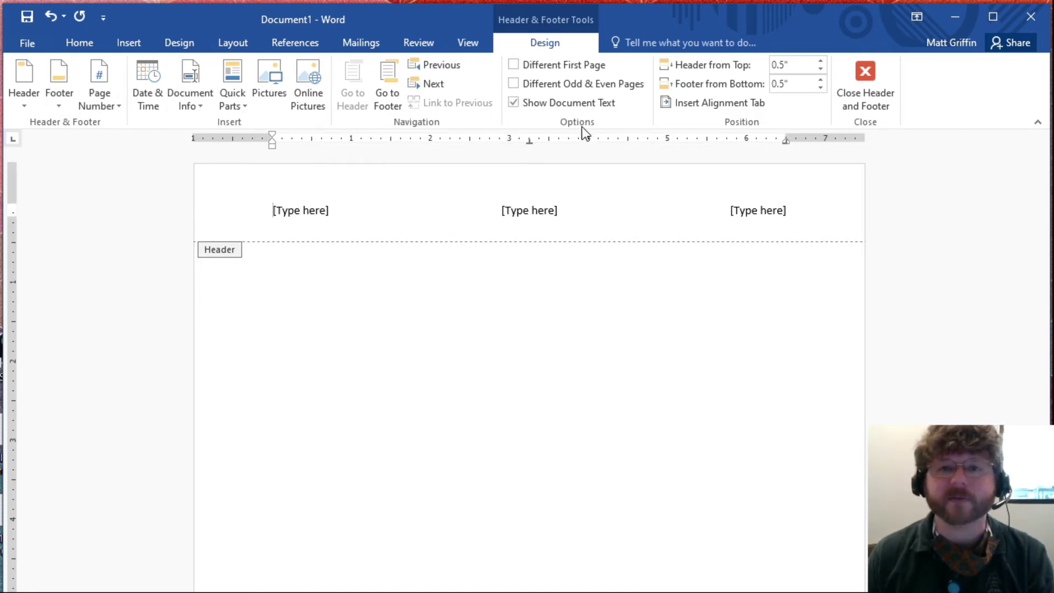
pyautogui.click(880, 93)
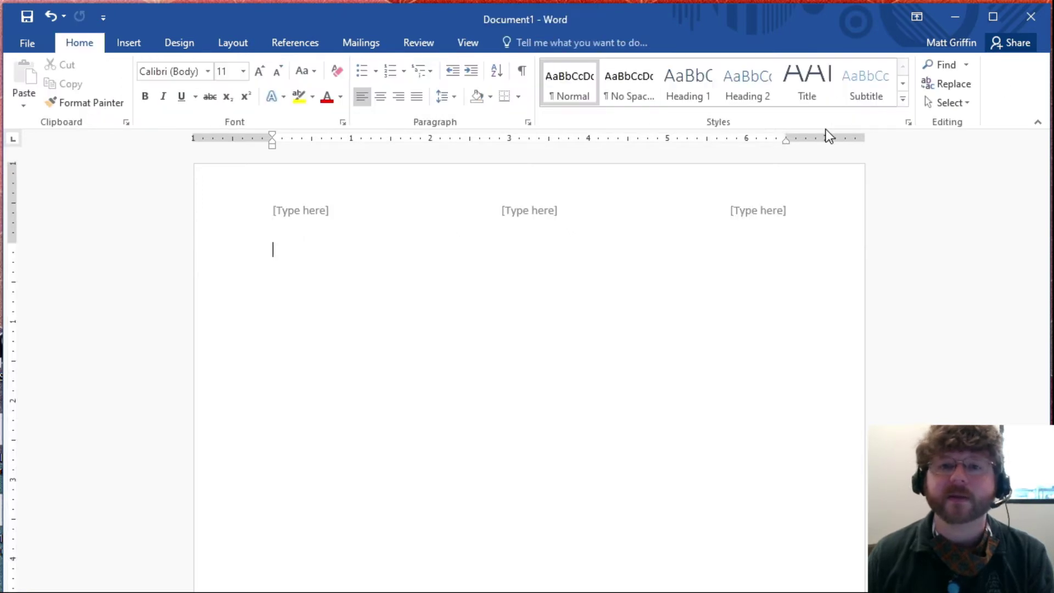
# - Look over the WordArt styles, the text effects command and the symbol list without applying or inserting any
pyautogui.click(125, 44)
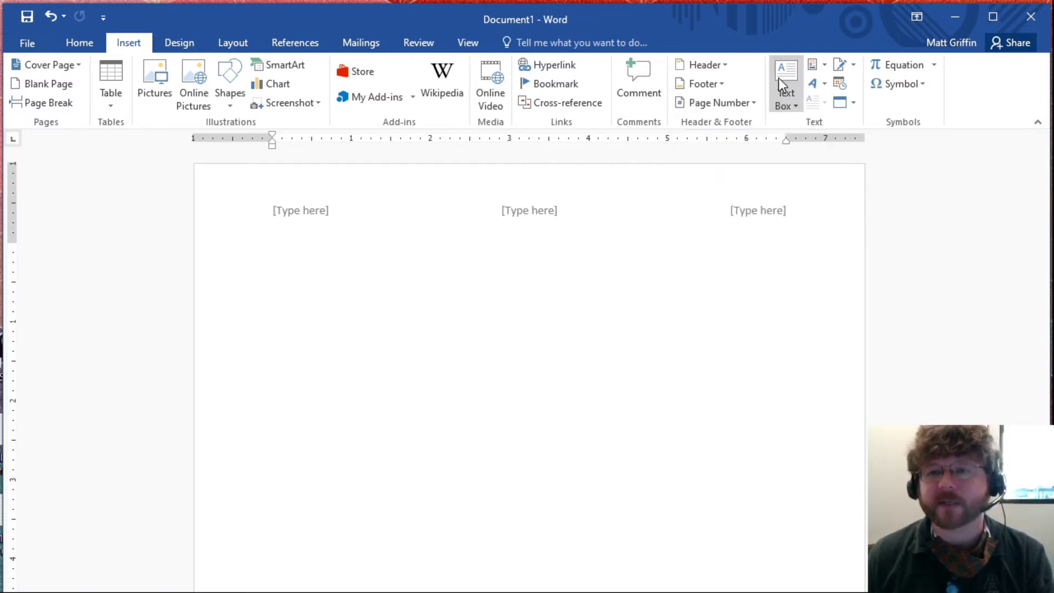
pyautogui.click(816, 86)
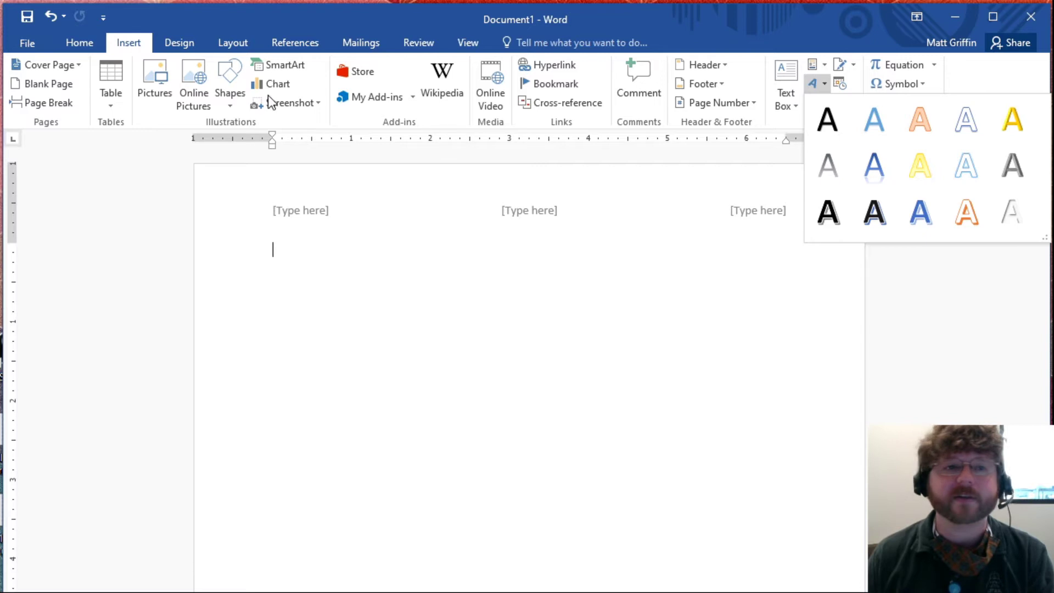
pyautogui.click(80, 43)
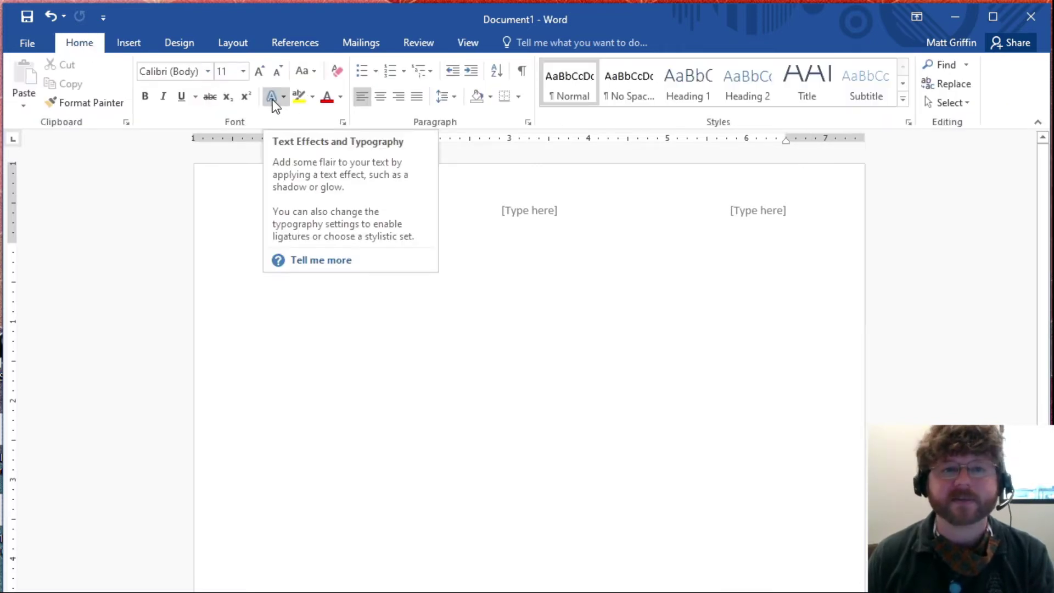
pyautogui.click(124, 44)
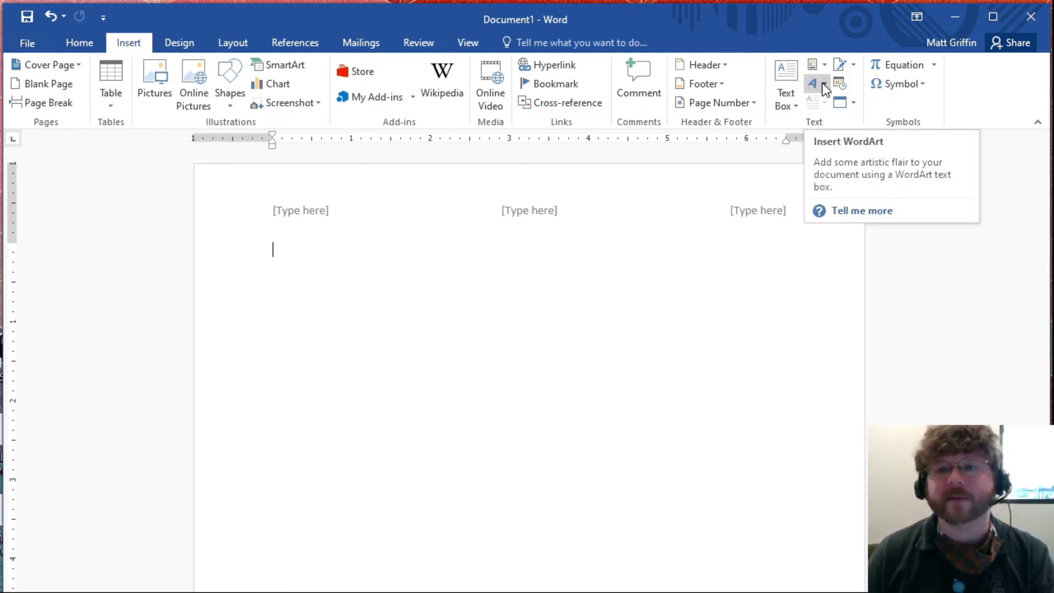
pyautogui.click(891, 88)
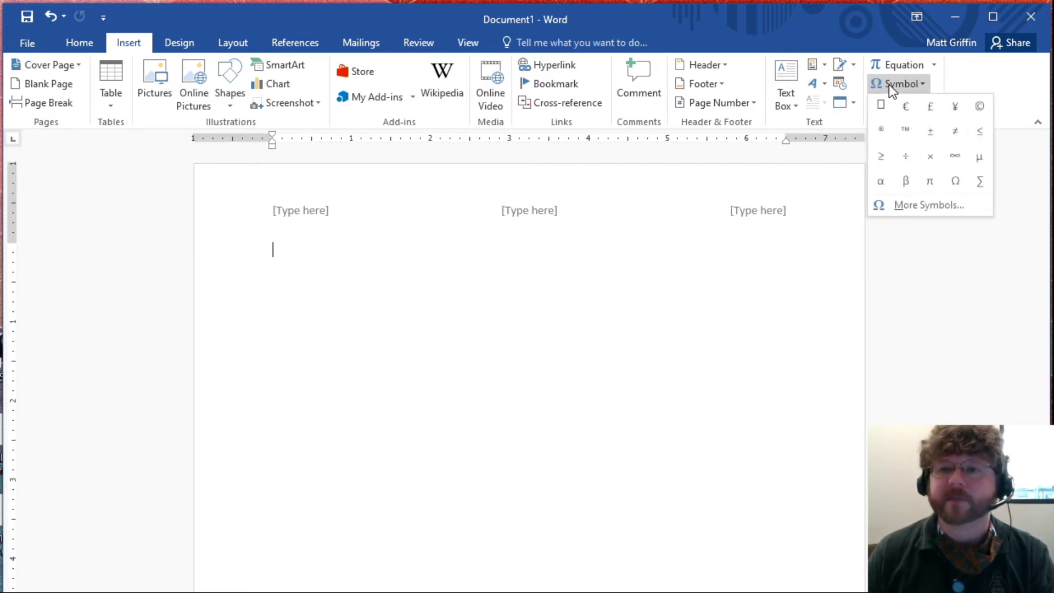
# - Insert an empty equation placeholder below the header, then select it and delete it
pyautogui.click(908, 68)
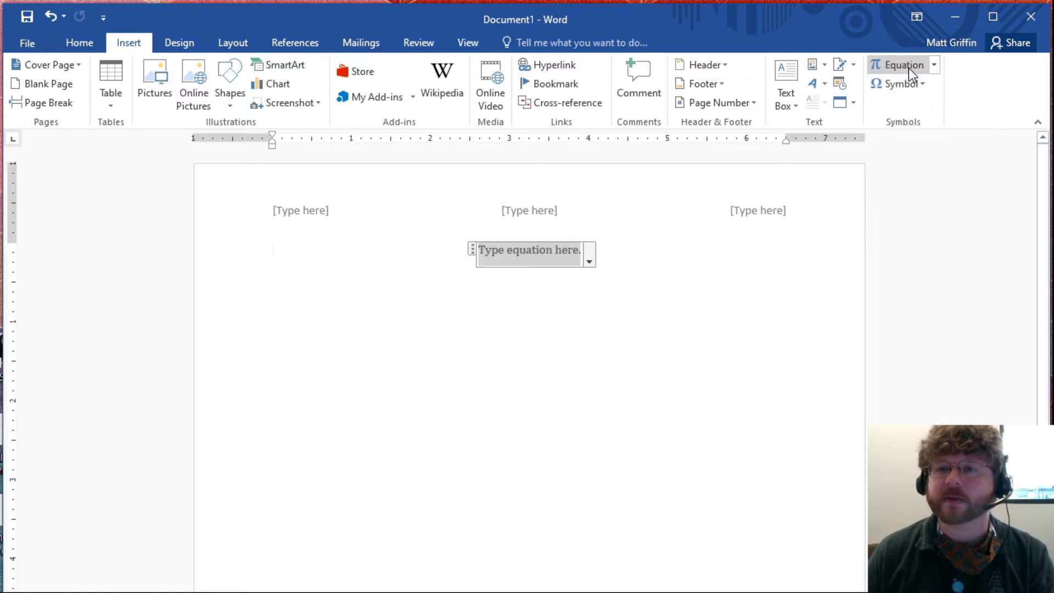
pyautogui.click(471, 250)
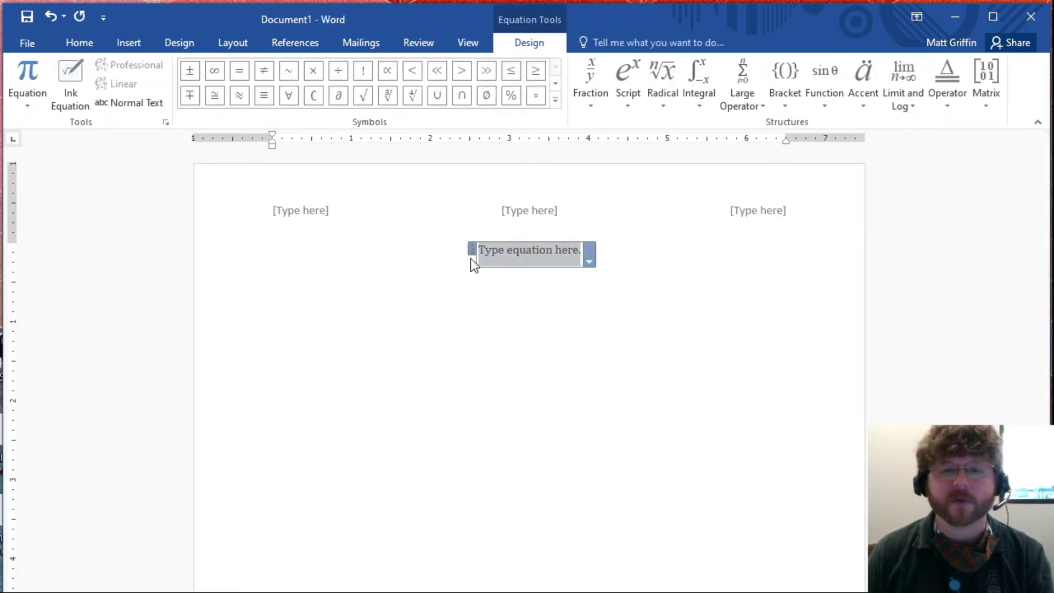
pyautogui.press('Delete')
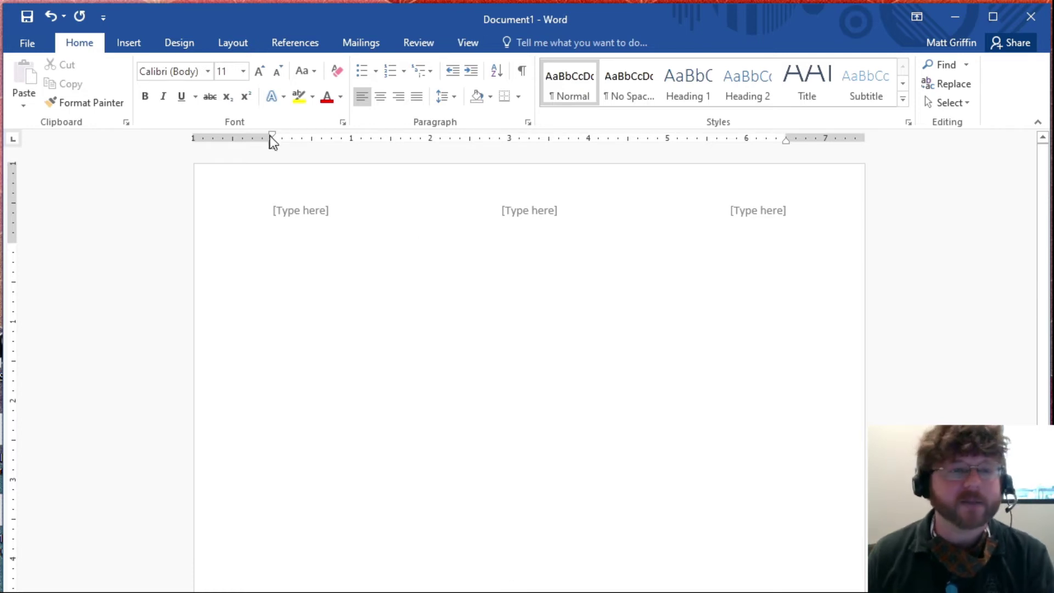
# - Review the Insert commands, then browse the document formatting style sets among the Design commands
pyautogui.click(129, 43)
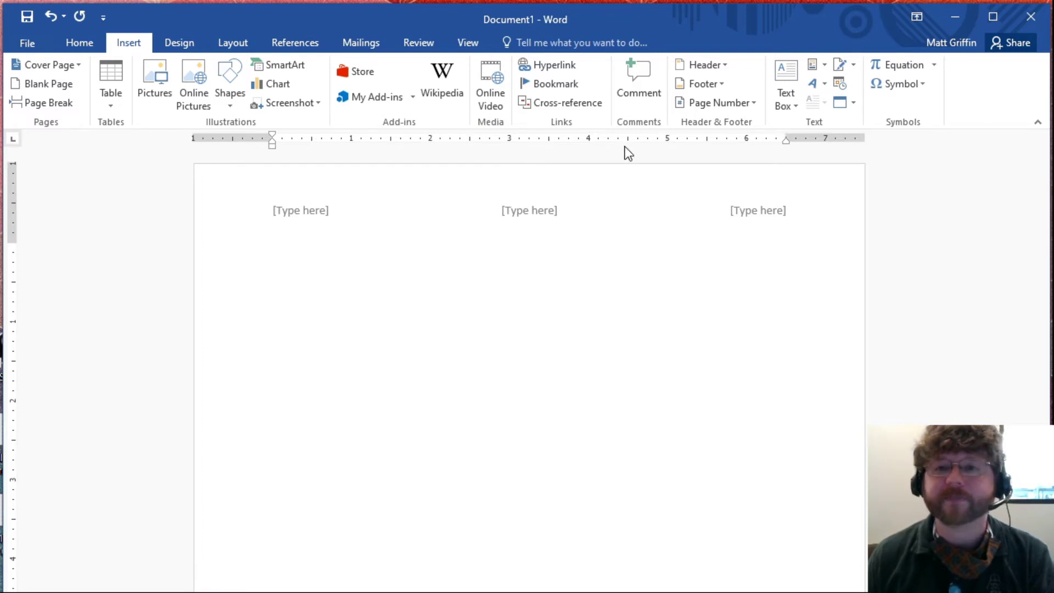
pyautogui.click(187, 44)
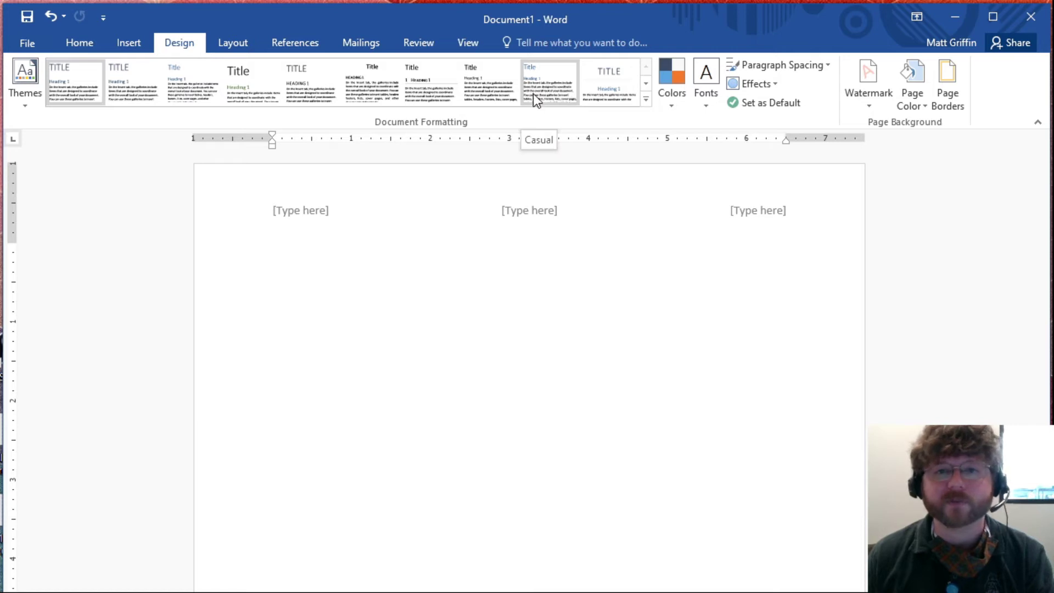
pyautogui.click(644, 87)
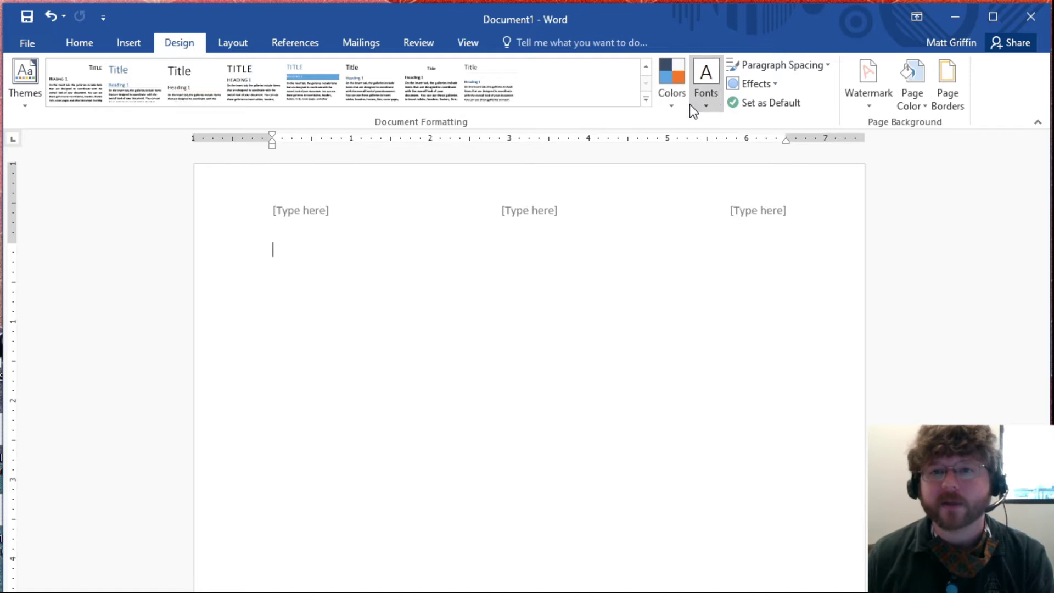
# - Try the Red theme colors on the document, then restore the Office color set
pyautogui.click(673, 106)
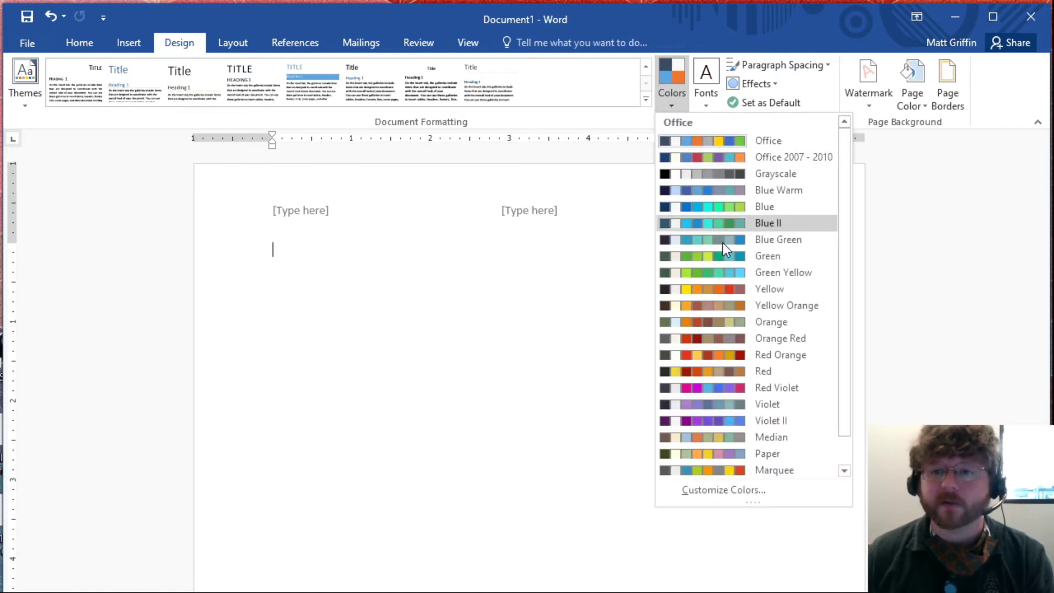
pyautogui.click(736, 376)
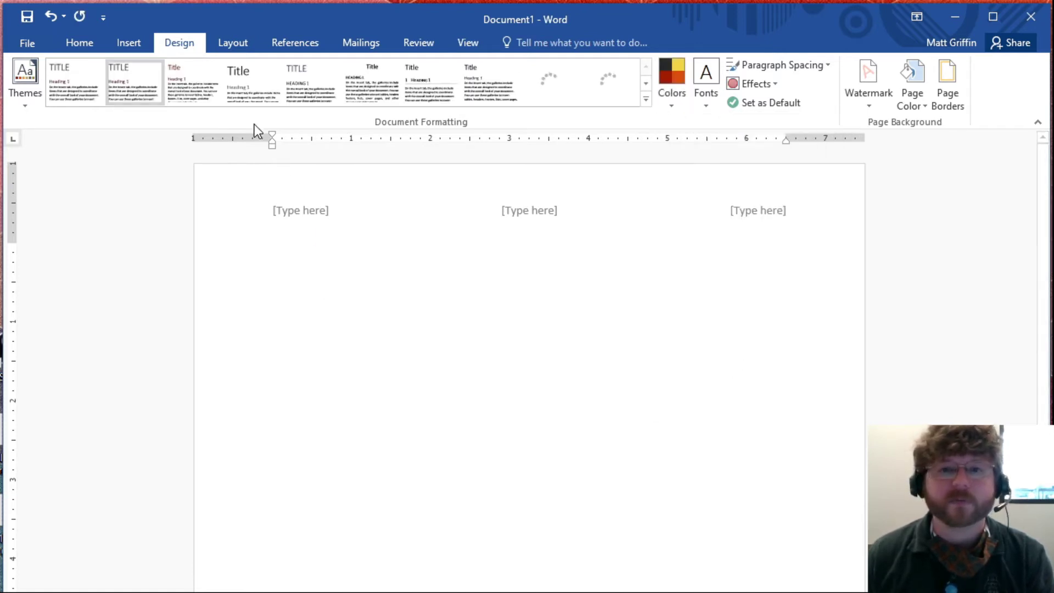
pyautogui.click(664, 97)
pyautogui.click(761, 141)
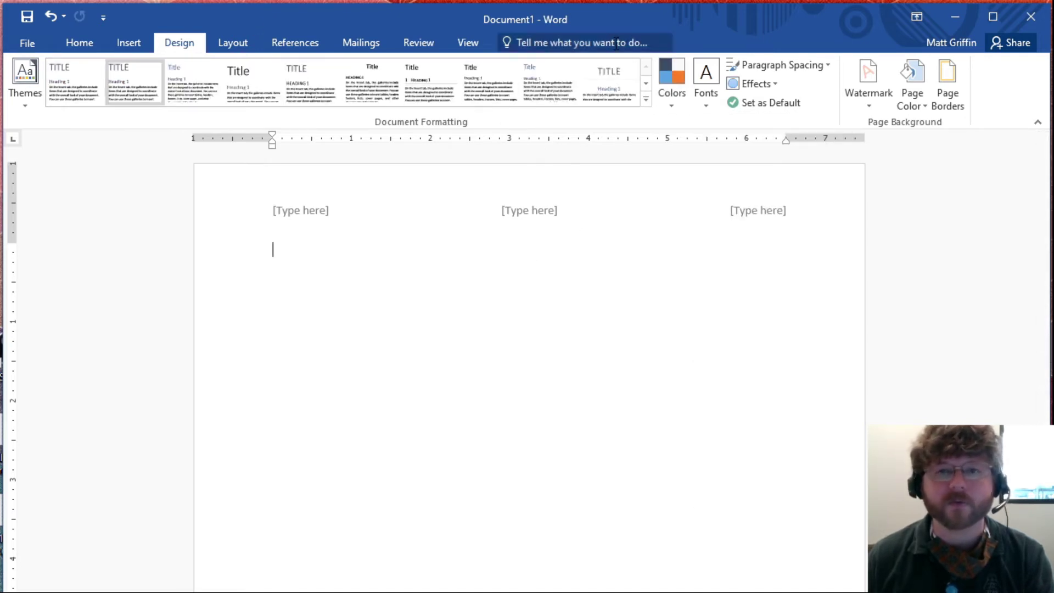
# - Apply the Basic (Elegant) style set and try the Franklin Gothic theme fonts on the document
pyautogui.click(703, 101)
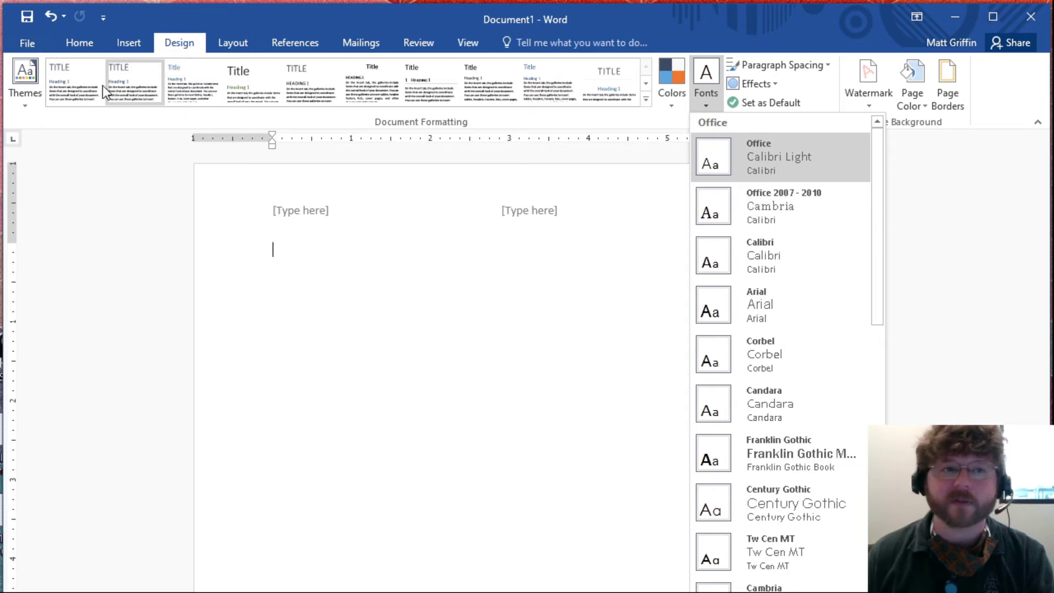
pyautogui.click(133, 88)
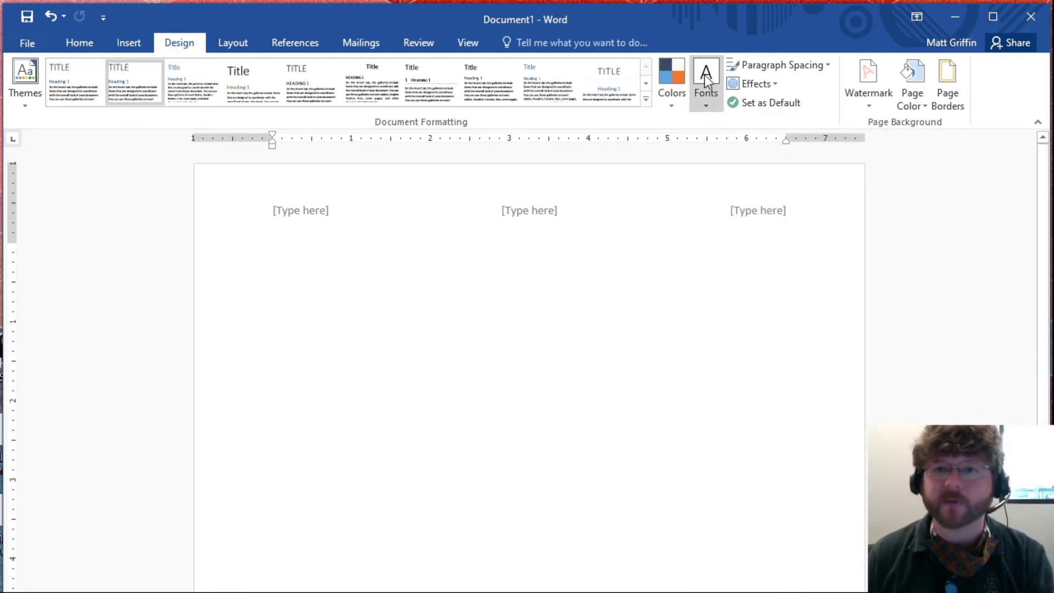
pyautogui.click(708, 91)
pyautogui.click(792, 459)
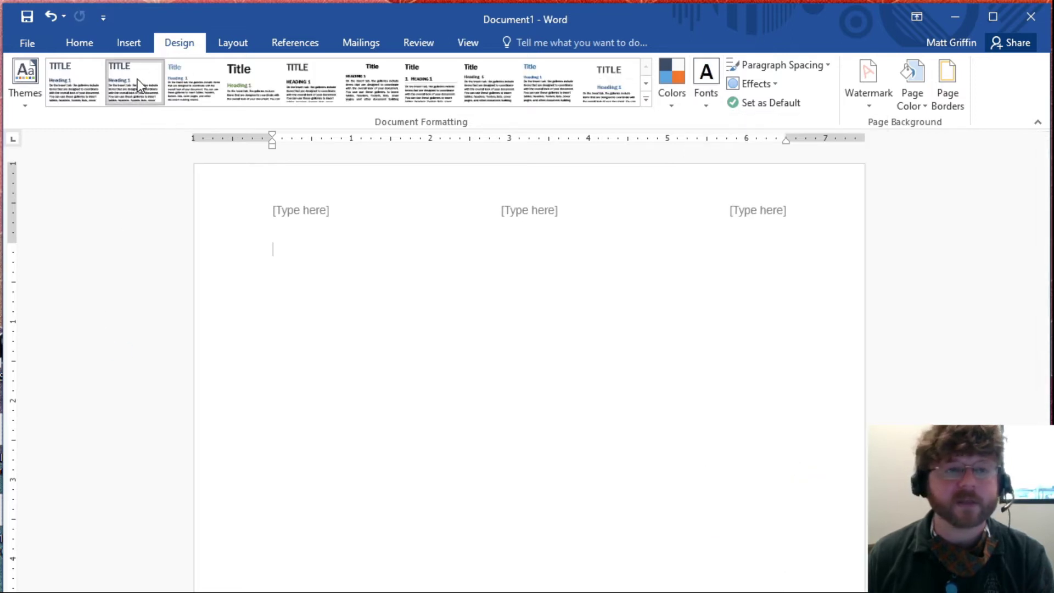
# - Try three other style sets, then return to Basic (Elegant) and restore the Office theme fonts
pyautogui.click(198, 79)
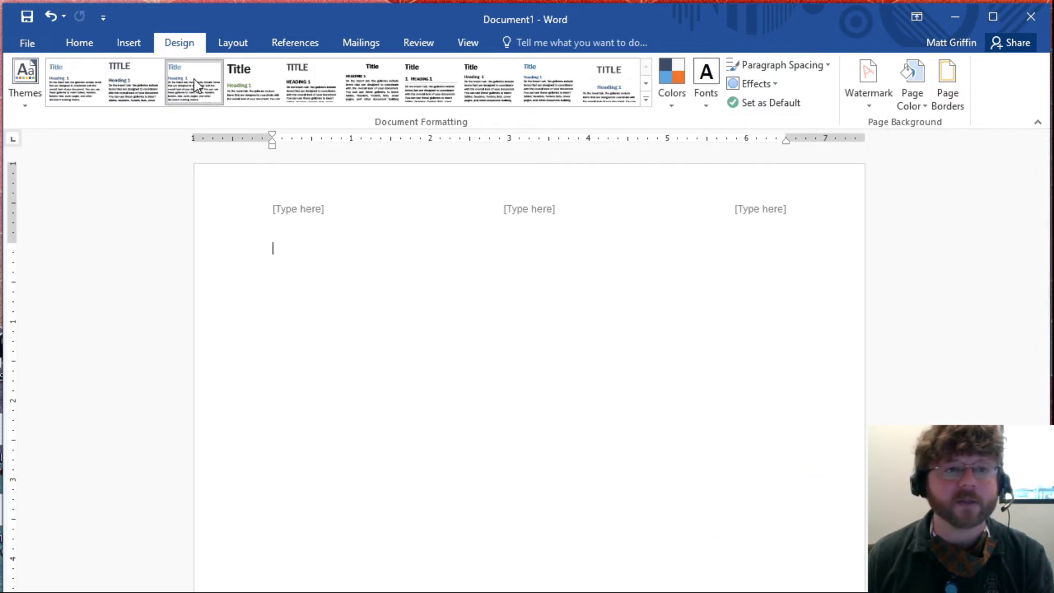
pyautogui.click(246, 88)
pyautogui.click(314, 86)
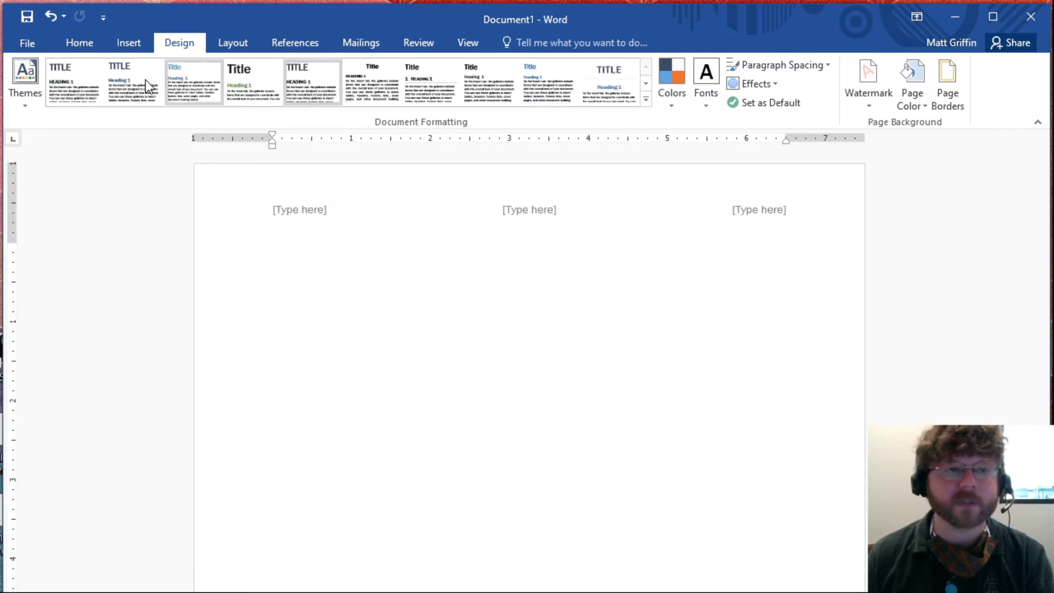
pyautogui.click(146, 80)
pyautogui.click(707, 91)
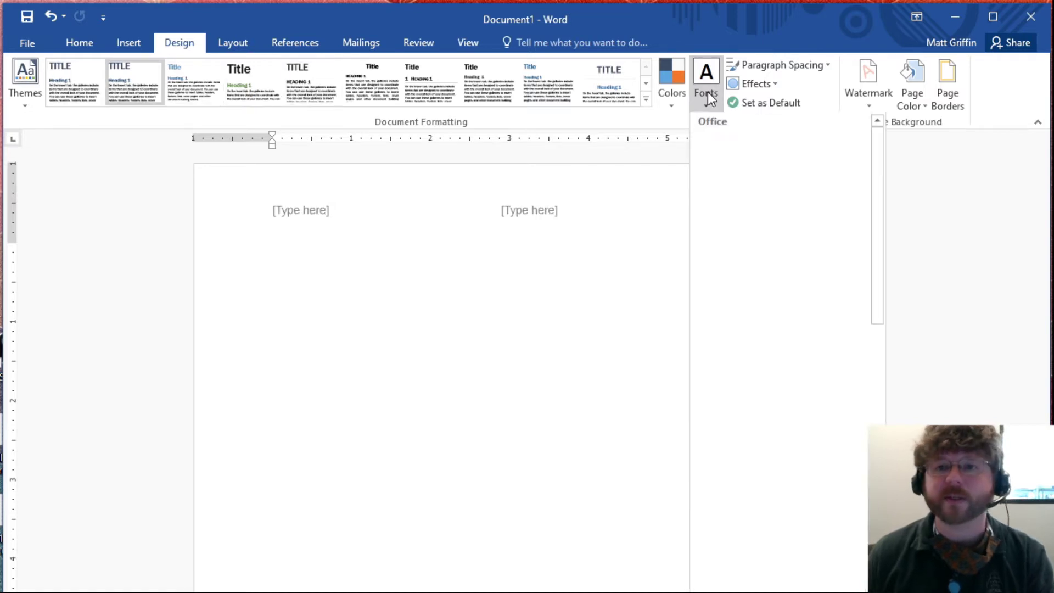
pyautogui.click(737, 146)
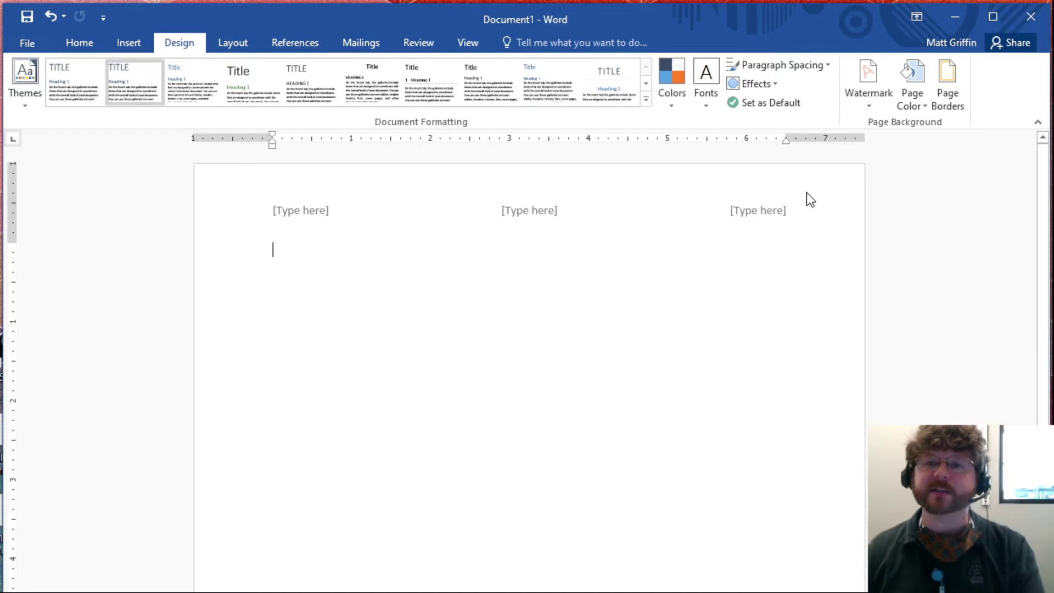
# - Look over the paragraph spacing options, then try the Glossy theme effects and return to the Office effects
pyautogui.click(803, 72)
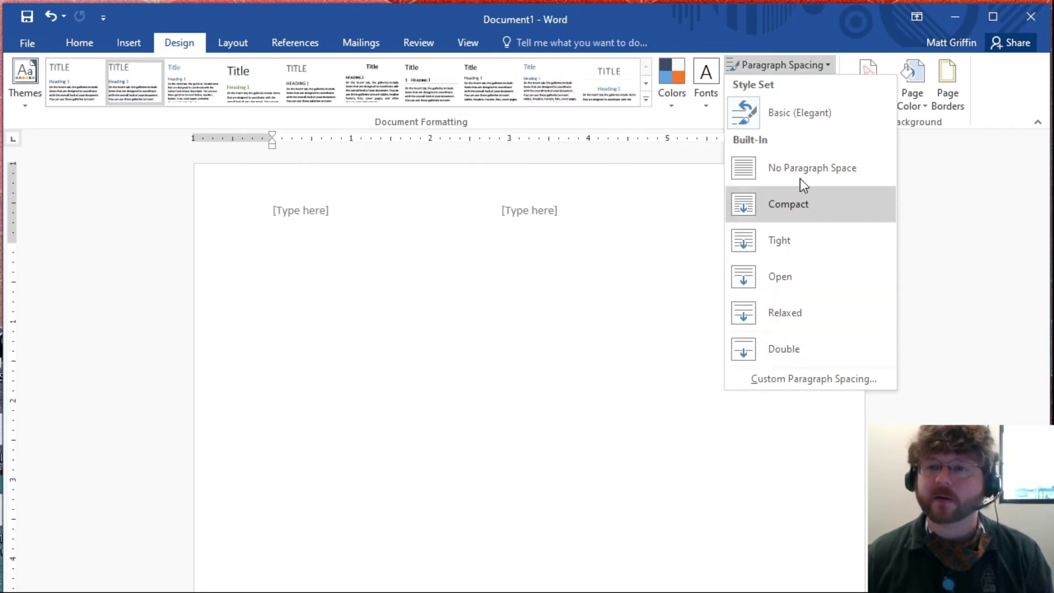
pyautogui.click(785, 67)
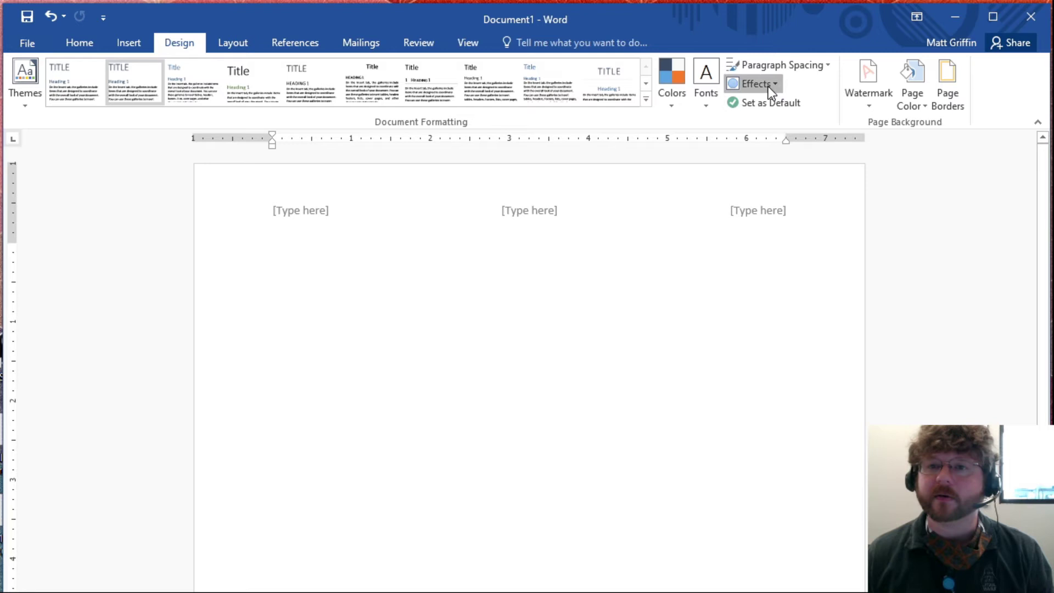
pyautogui.click(769, 87)
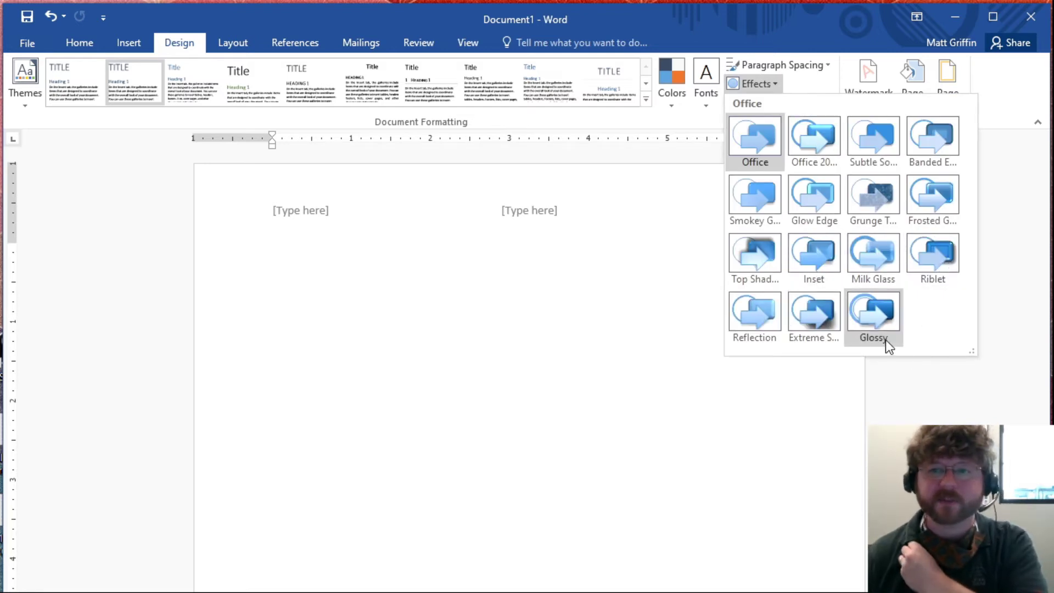
pyautogui.click(874, 320)
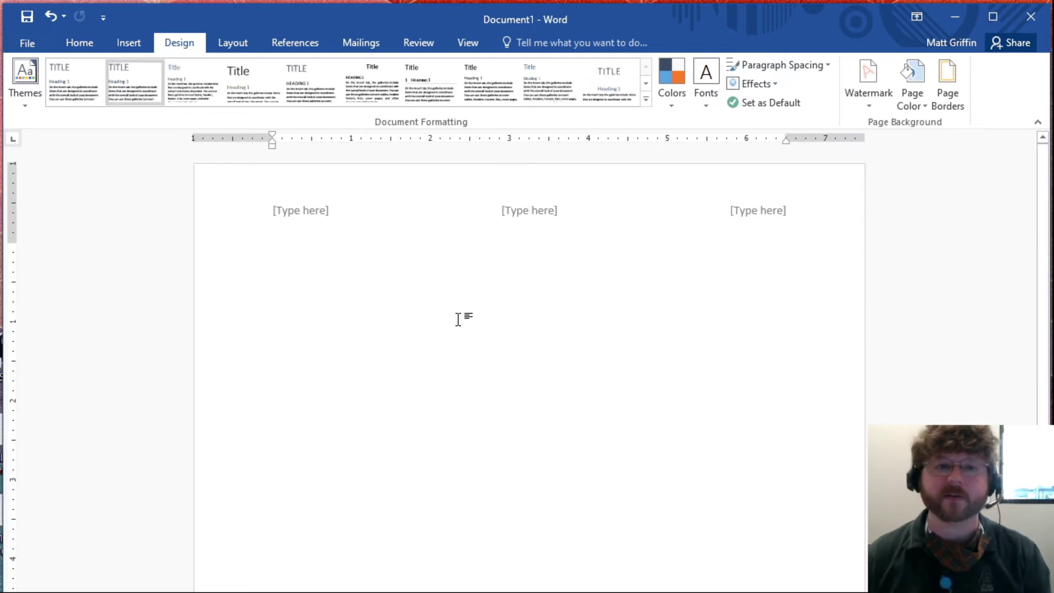
pyautogui.click(769, 85)
pyautogui.click(755, 142)
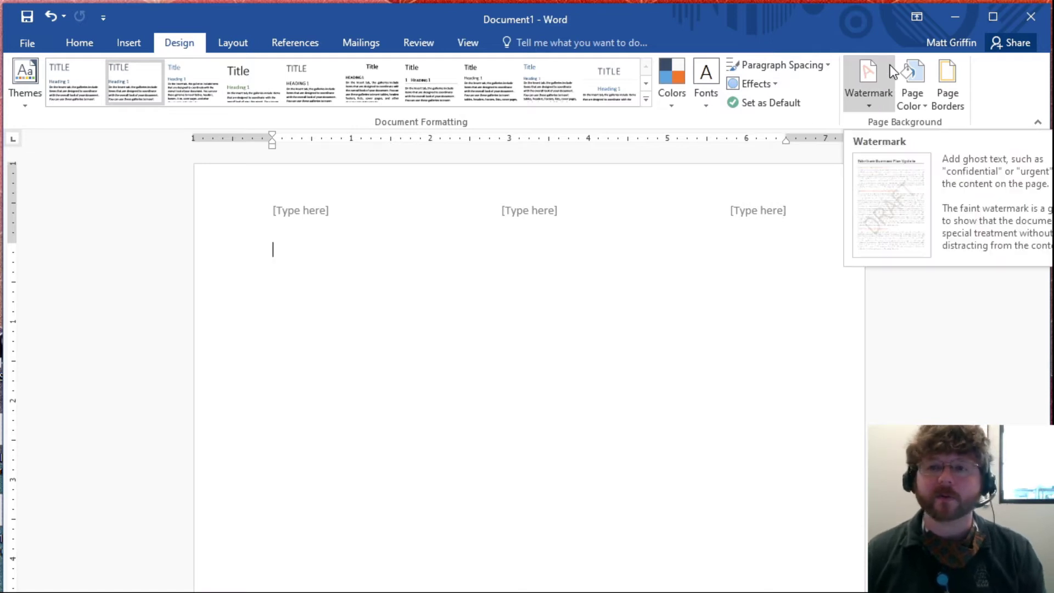
# - Try the CONFIDENTIAL 1 watermark, then view the watermark gallery again without keeping a watermark
pyautogui.click(872, 98)
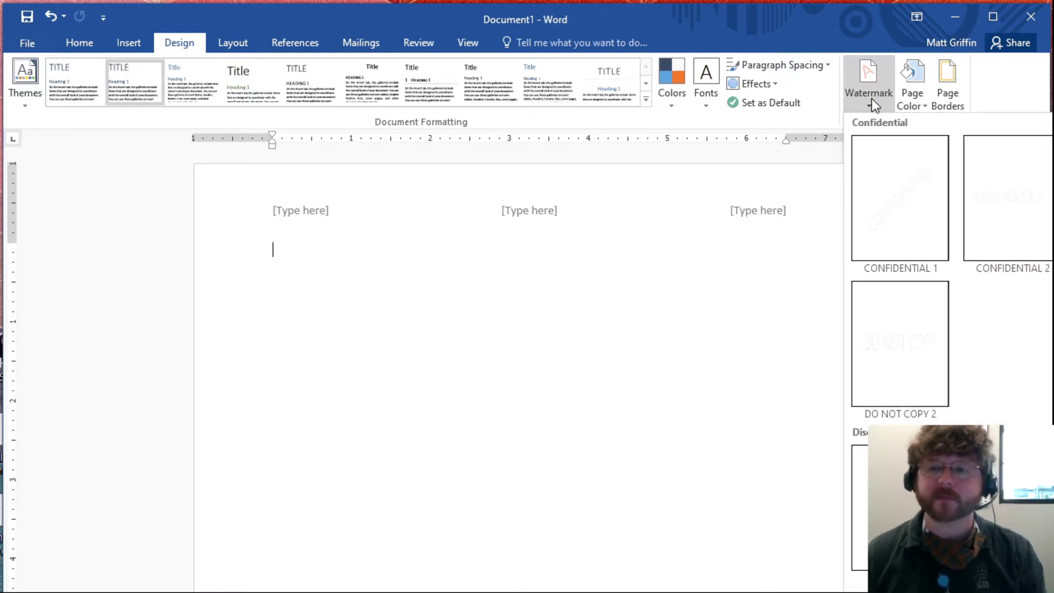
pyautogui.click(877, 228)
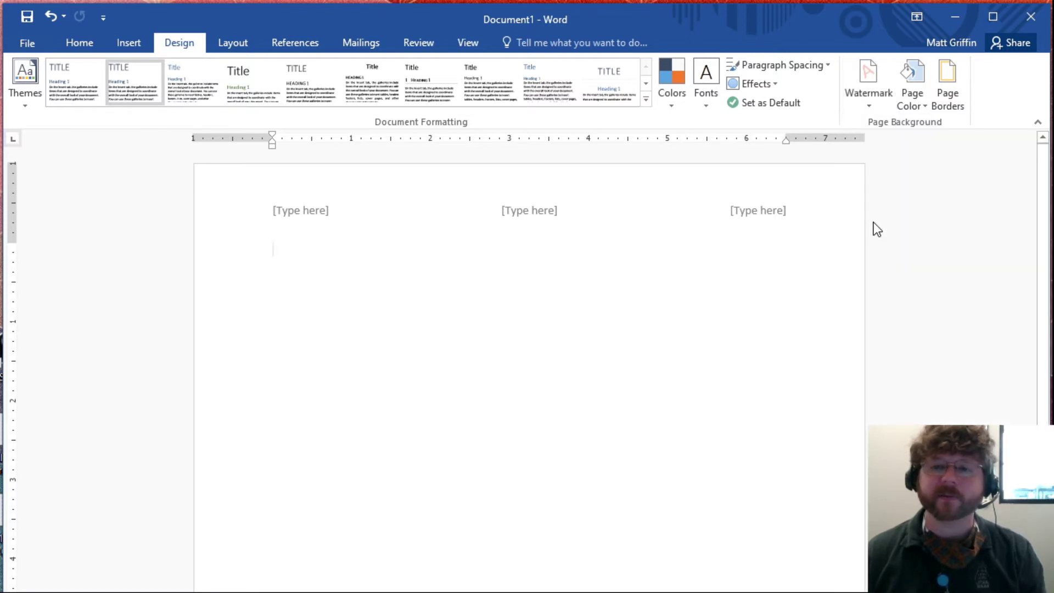
pyautogui.click(868, 95)
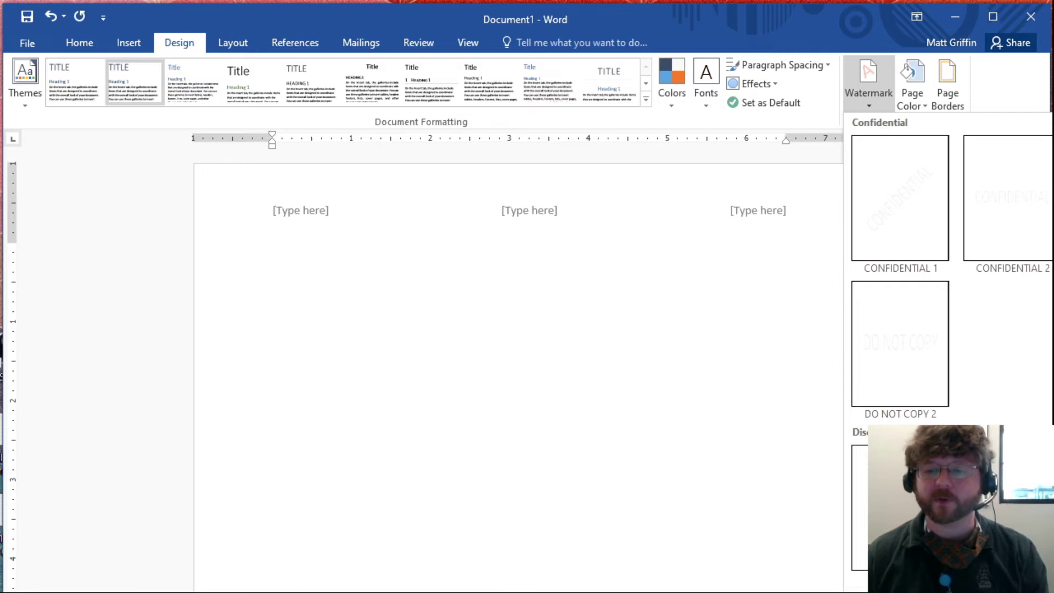
pyautogui.press('Escape')
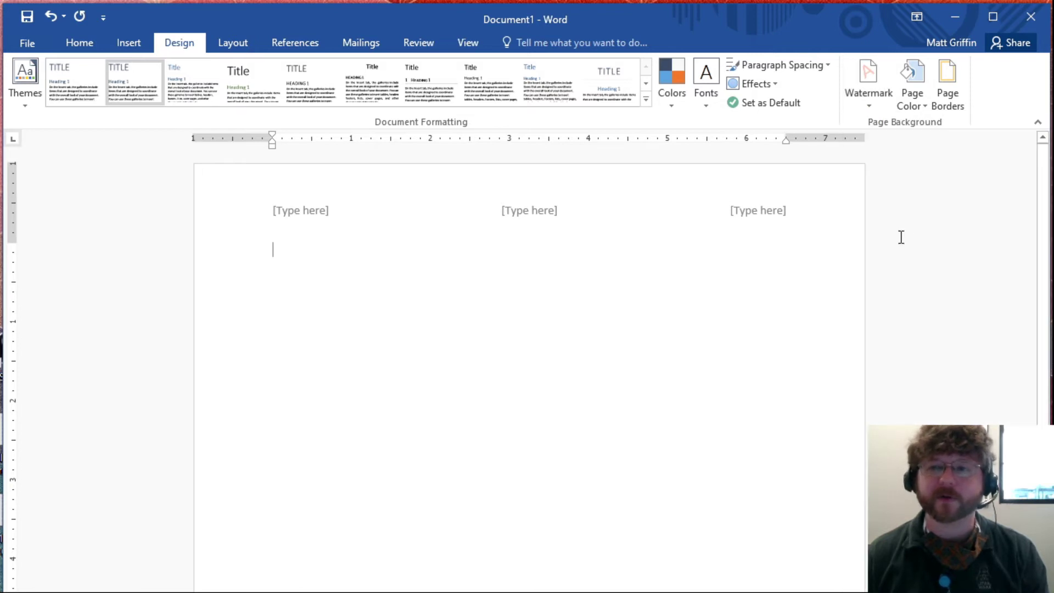
# - Try a pale yellow page color, then set the page color back to white
pyautogui.click(911, 104)
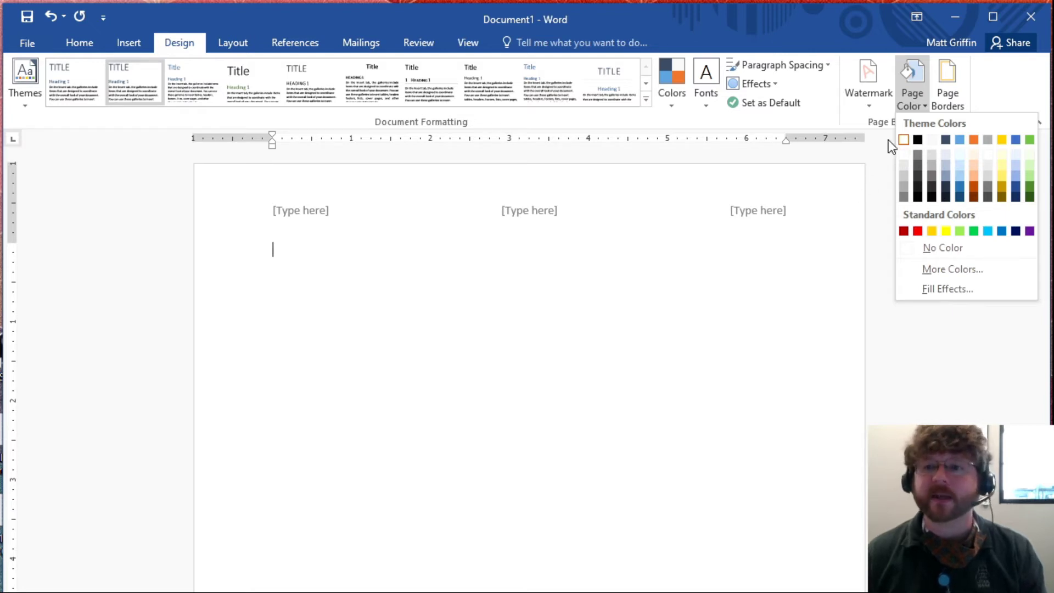
pyautogui.click(1003, 154)
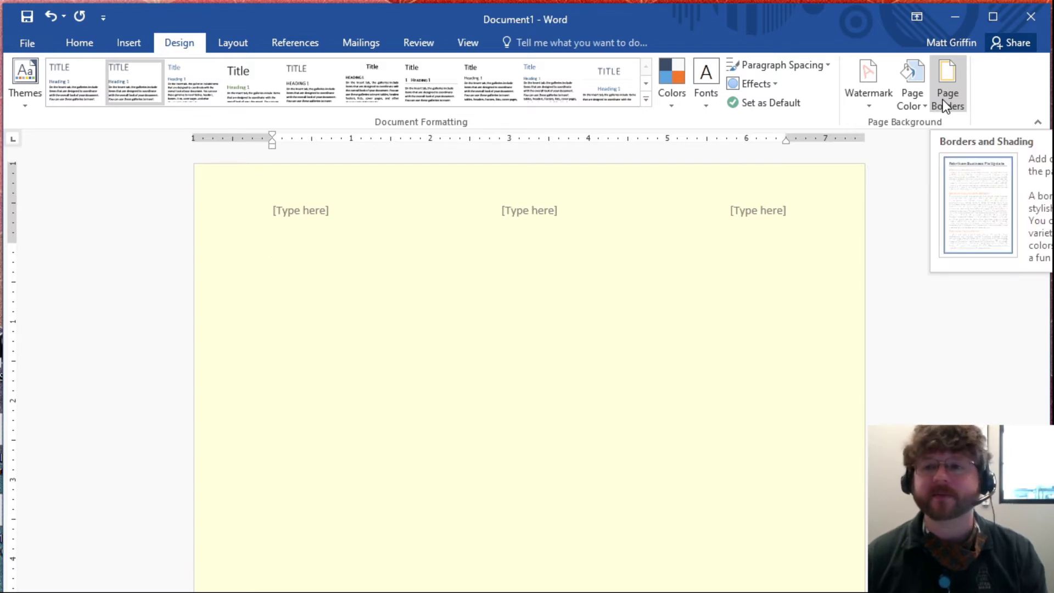
pyautogui.click(906, 95)
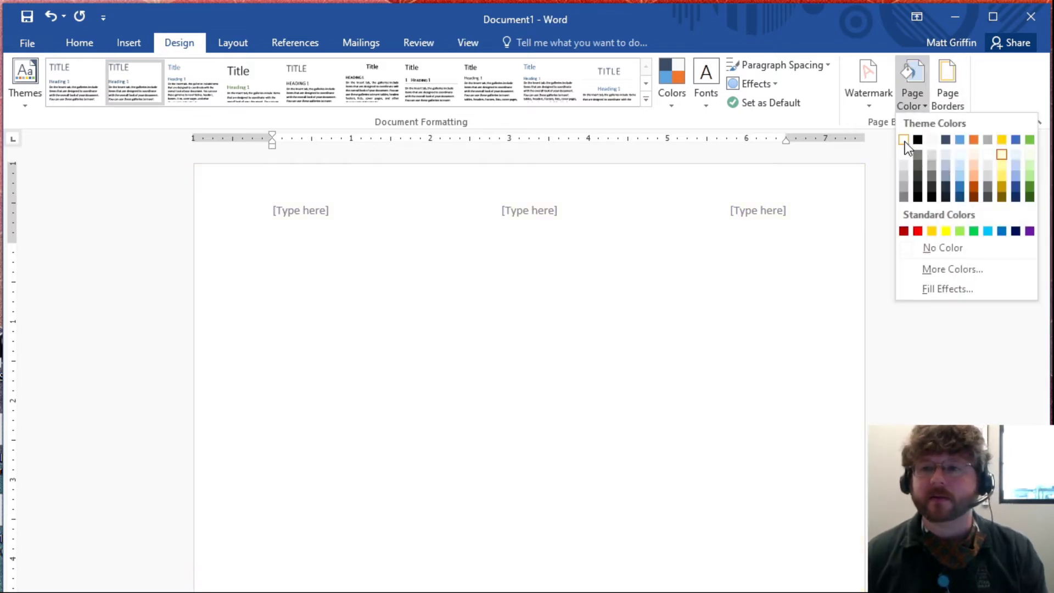
pyautogui.click(904, 141)
# - Explore the Shadow and Custom page border settings and the line styles without applying a page border
pyautogui.click(940, 102)
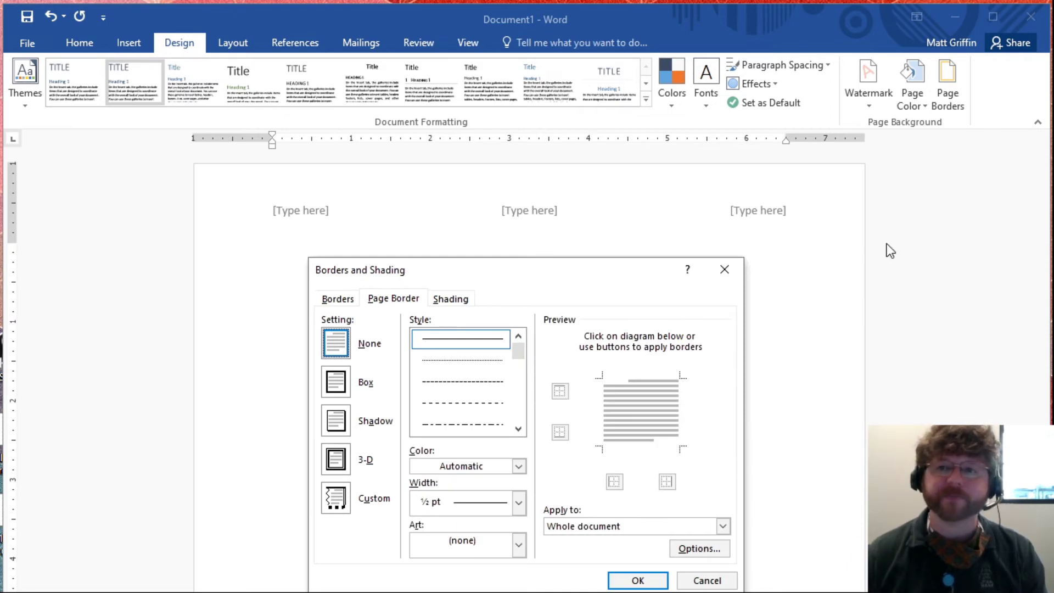
pyautogui.click(342, 427)
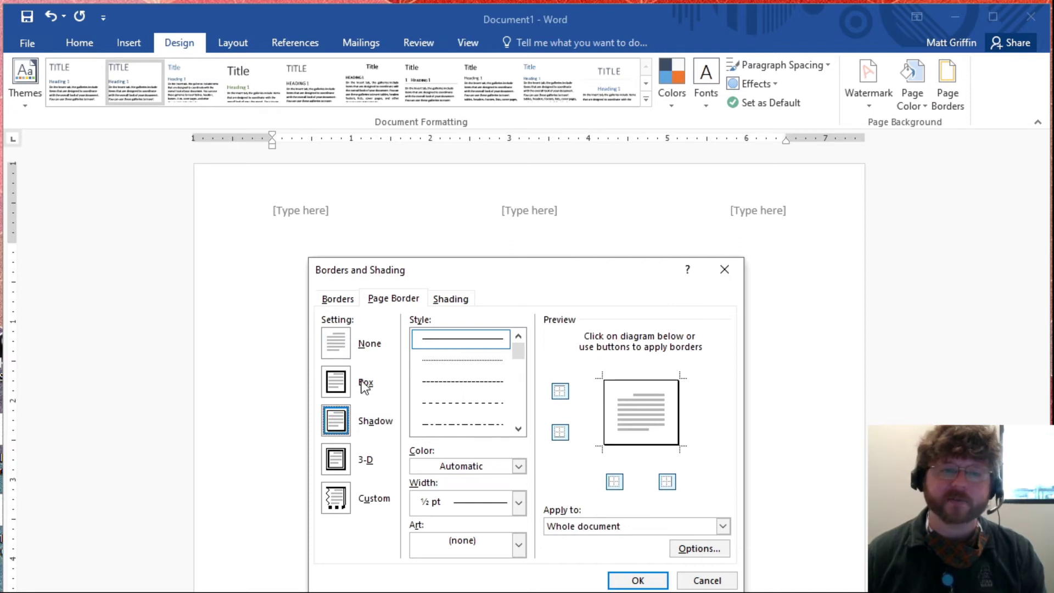
pyautogui.click(336, 497)
pyautogui.click(520, 409)
pyautogui.click(519, 408)
pyautogui.click(519, 408)
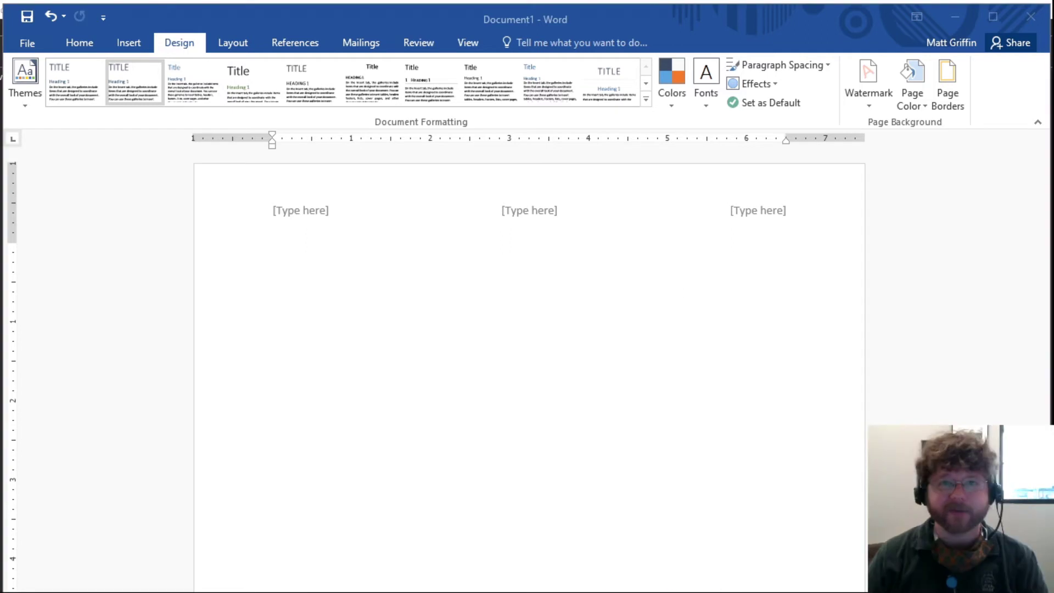
# - Look over the page margin presets and the portrait and landscape orientation options without changing them
pyautogui.click(239, 46)
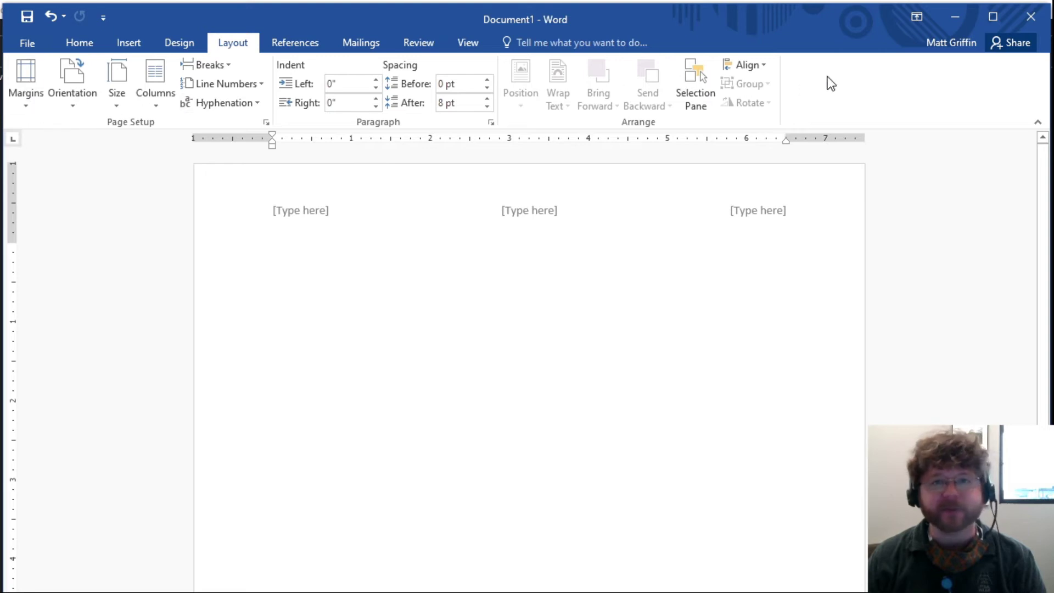
pyautogui.click(26, 101)
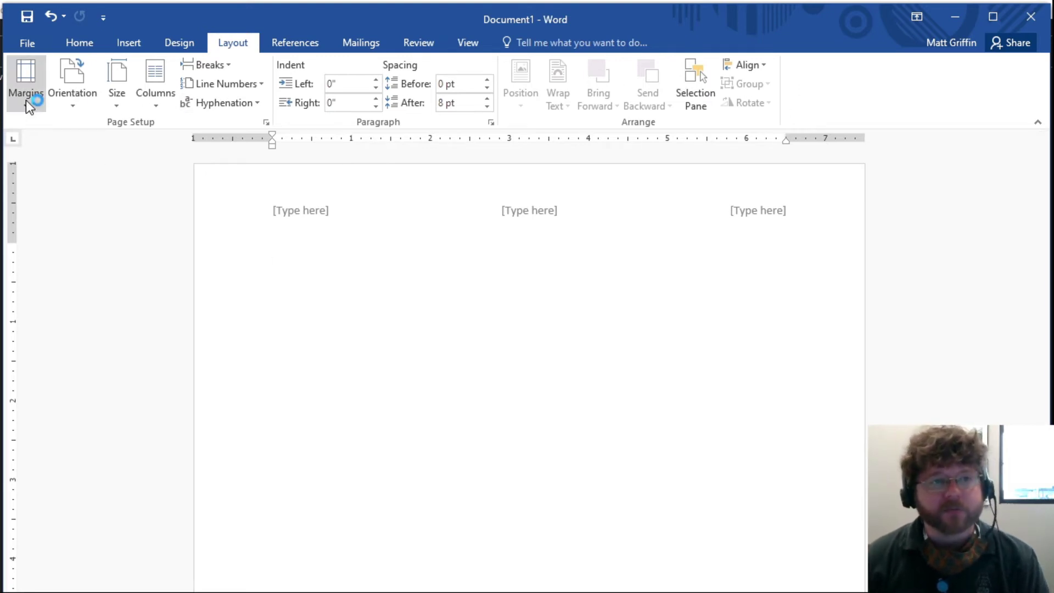
pyautogui.click(25, 101)
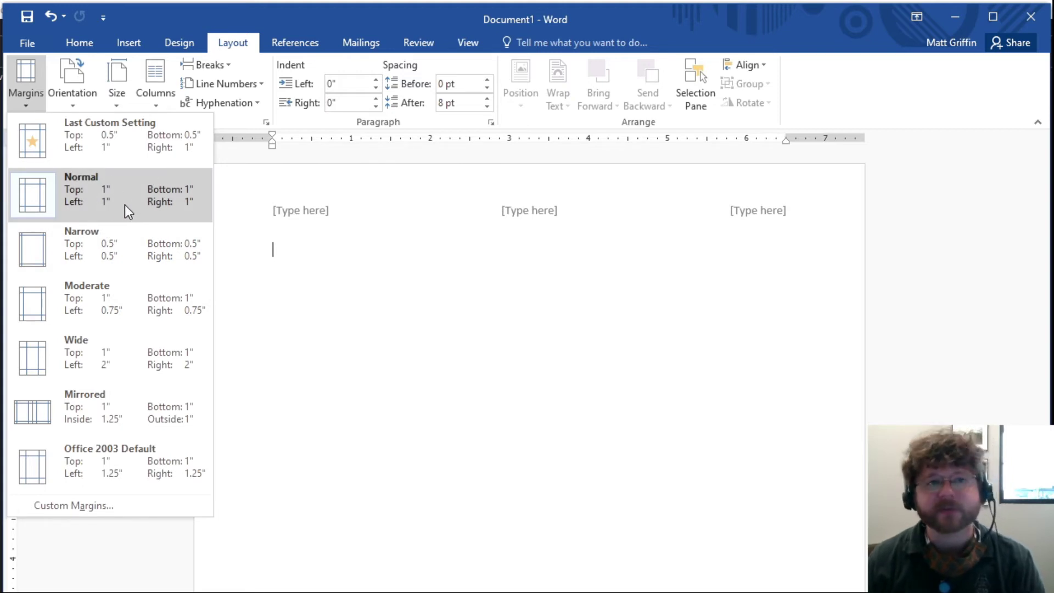
pyautogui.click(68, 79)
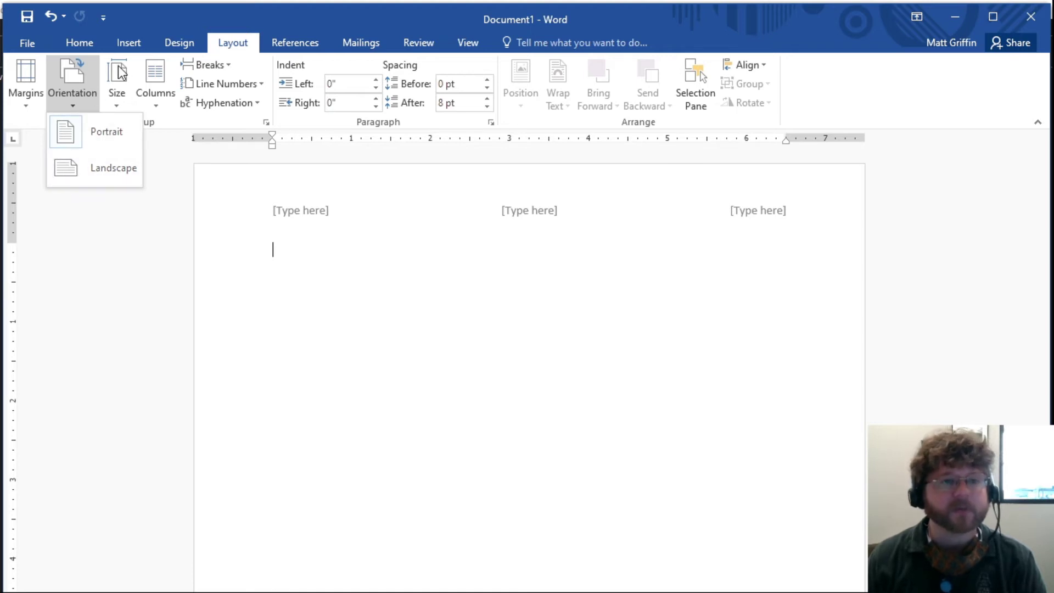
# - Set the document's paper size to Ledger, 11" x 17", and look down the enlarged page
pyautogui.click(118, 99)
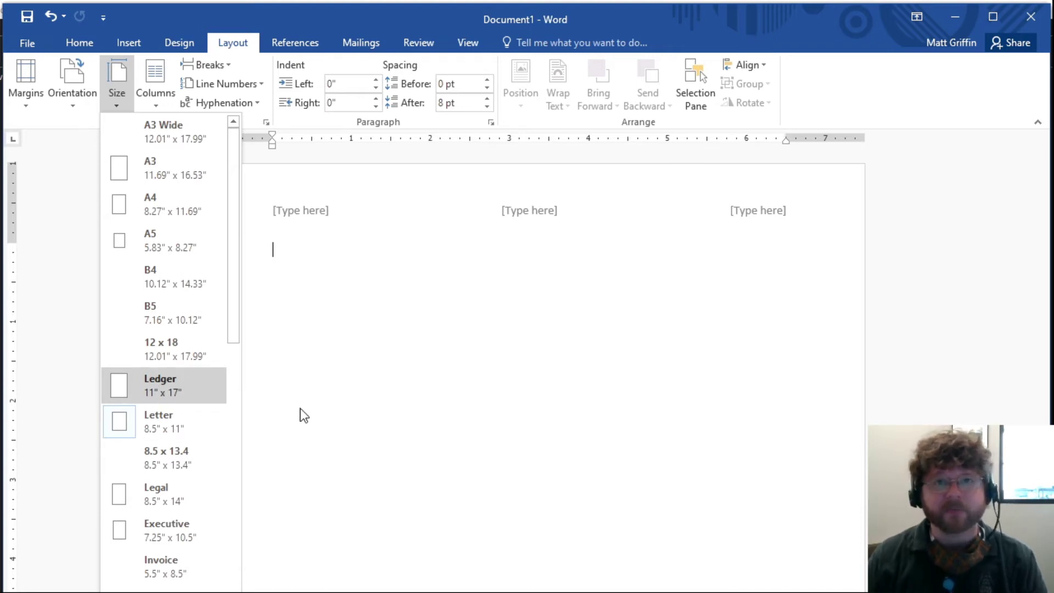
pyautogui.click(167, 395)
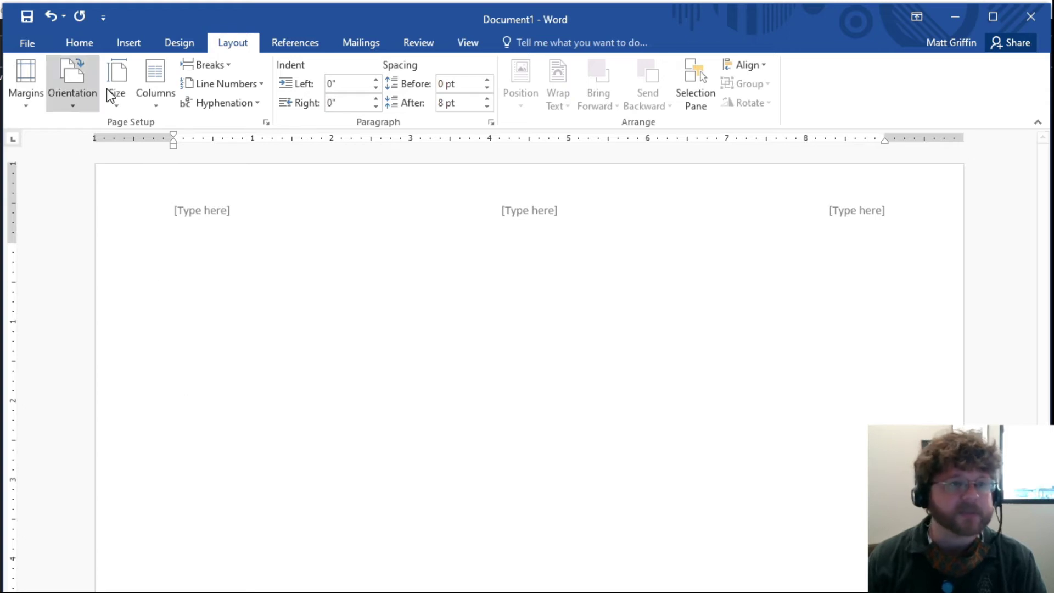
pyautogui.scroll(-1, 242, 554)
pyautogui.scroll(-1, 242, 554)
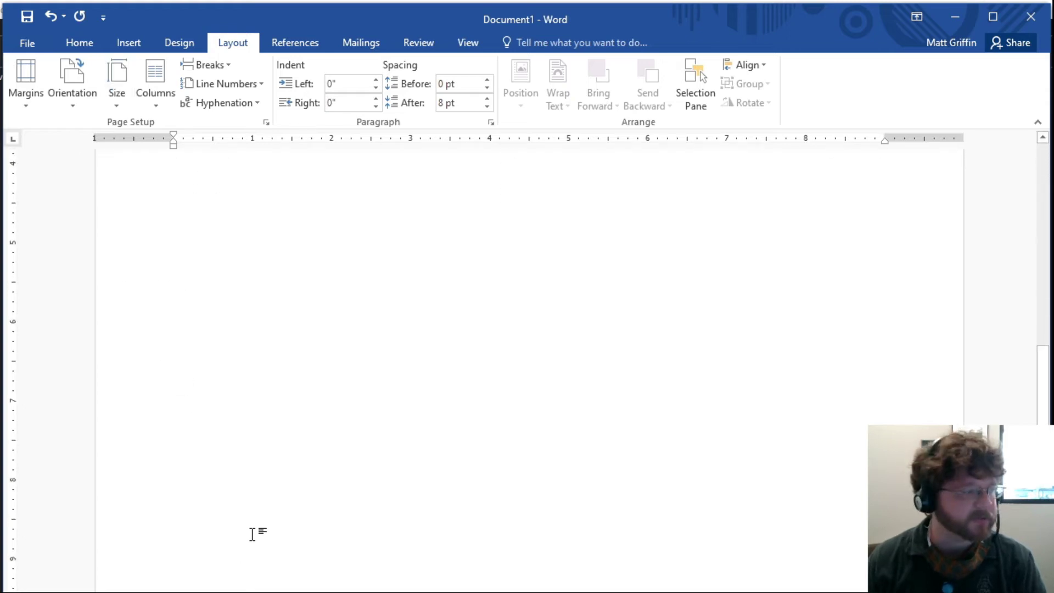
# - Set the document's paper size back to the 8.5-inch-wide page format
pyautogui.scroll(1, 230, 534)
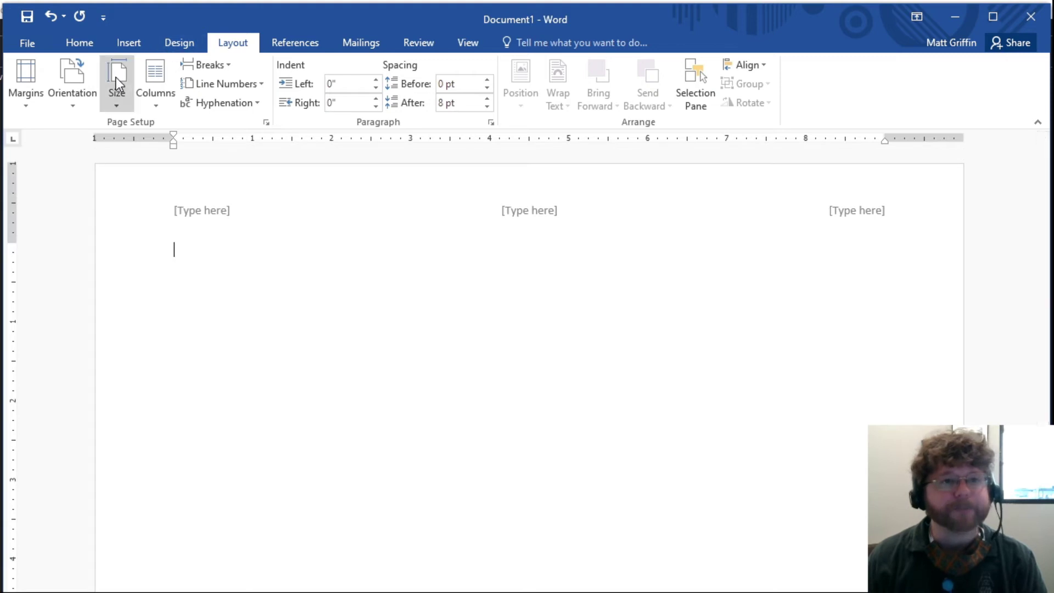
pyautogui.click(117, 78)
pyautogui.click(180, 424)
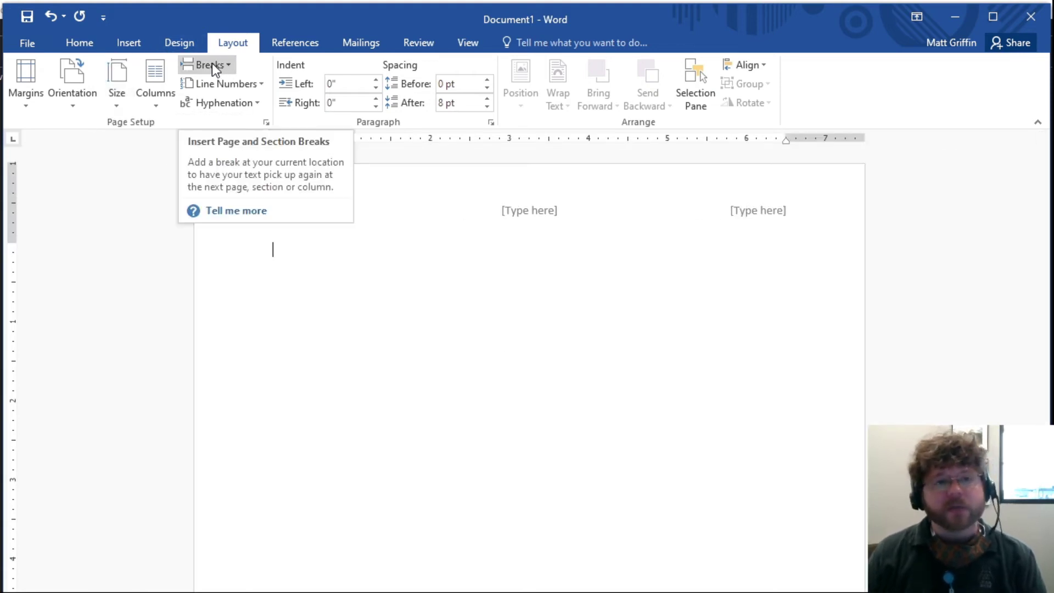
# - Look over the column layouts and compare the page and section break options with the Page Break insert command
pyautogui.click(144, 90)
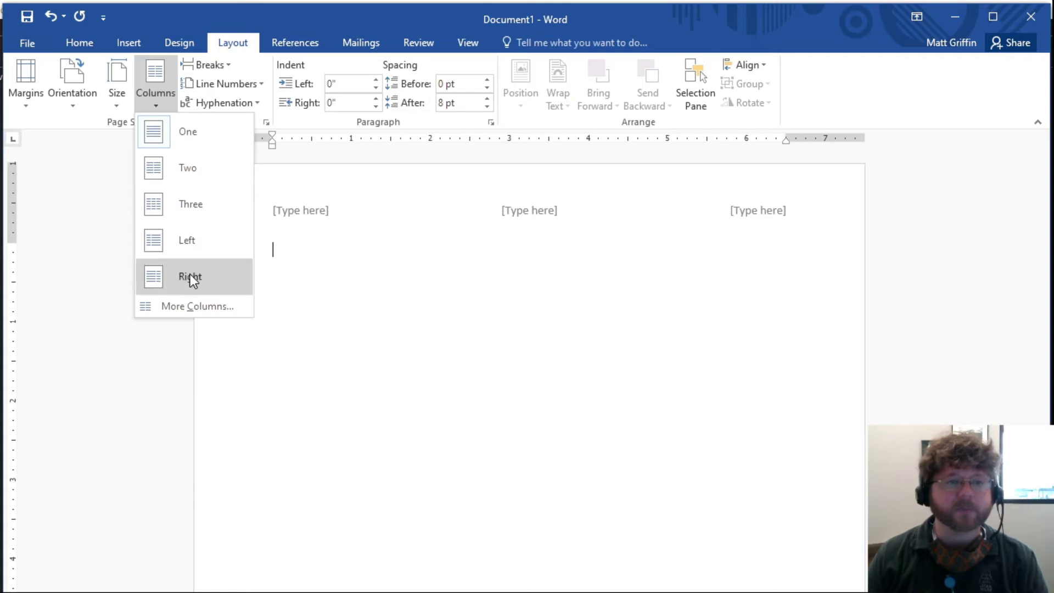
pyautogui.click(198, 67)
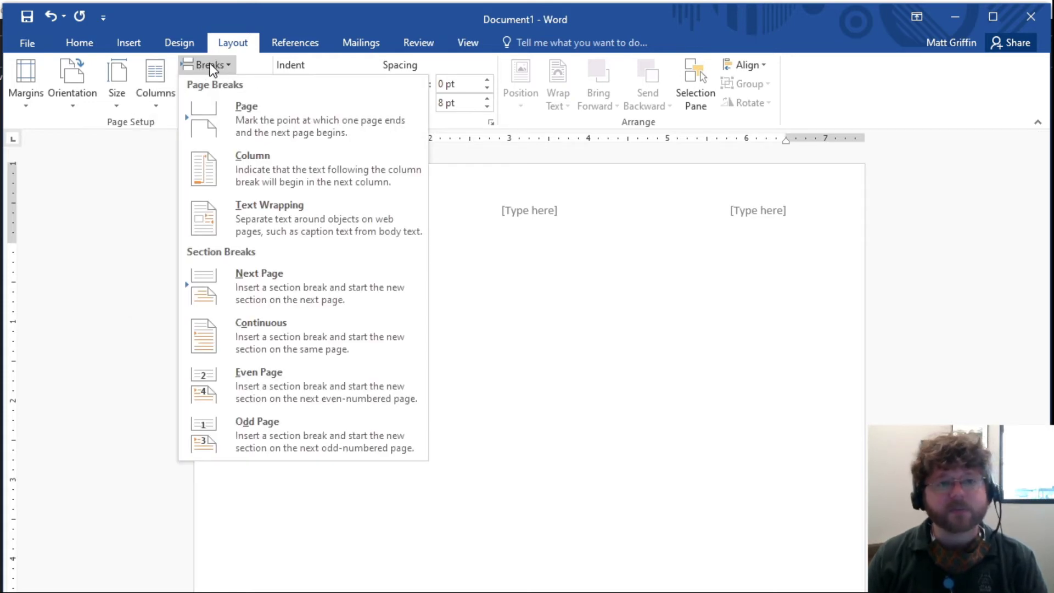
pyautogui.click(198, 65)
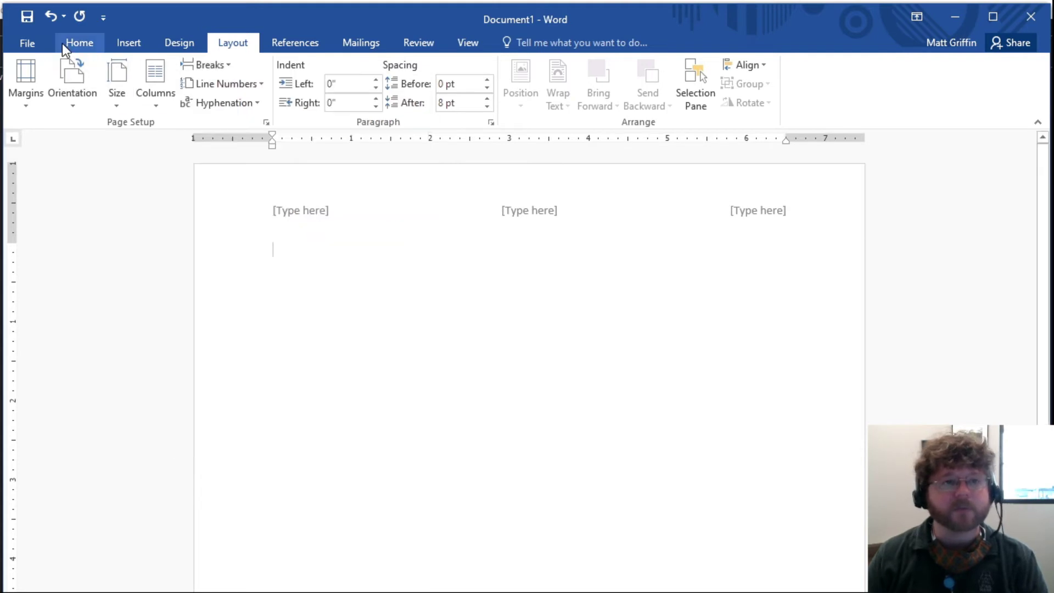
pyautogui.click(126, 38)
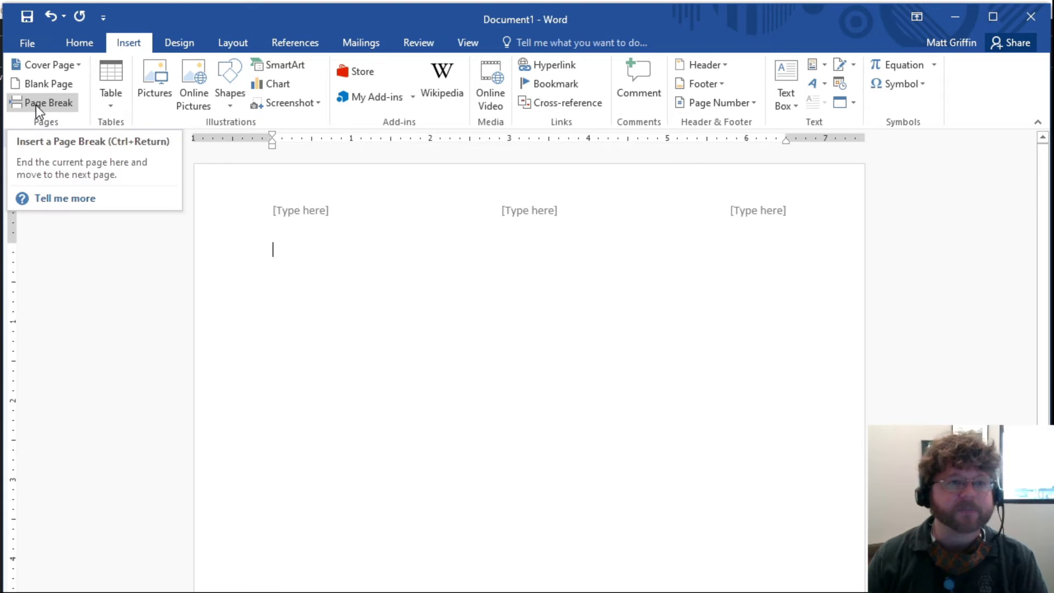
pyautogui.click(231, 42)
pyautogui.click(206, 67)
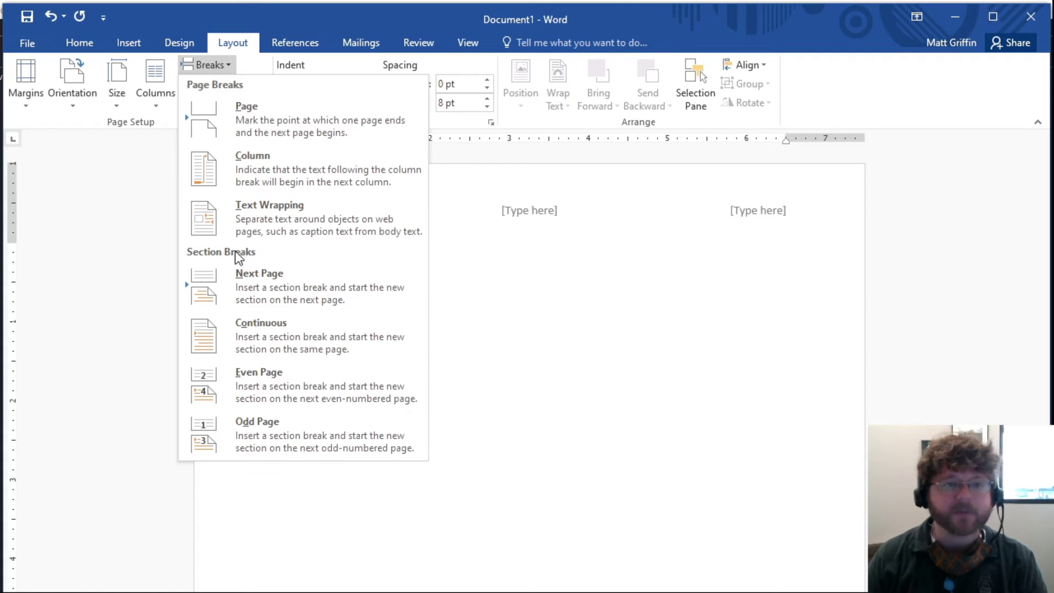
pyautogui.click(207, 67)
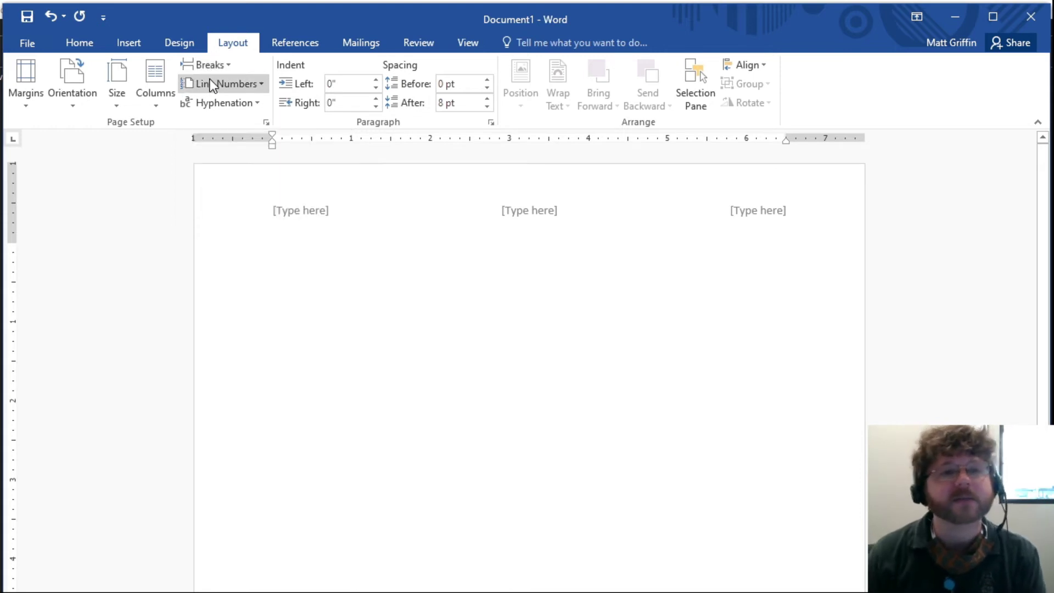
# - Try Continuous line numbering, set it back to None, and look over the hyphenation options
pyautogui.click(220, 86)
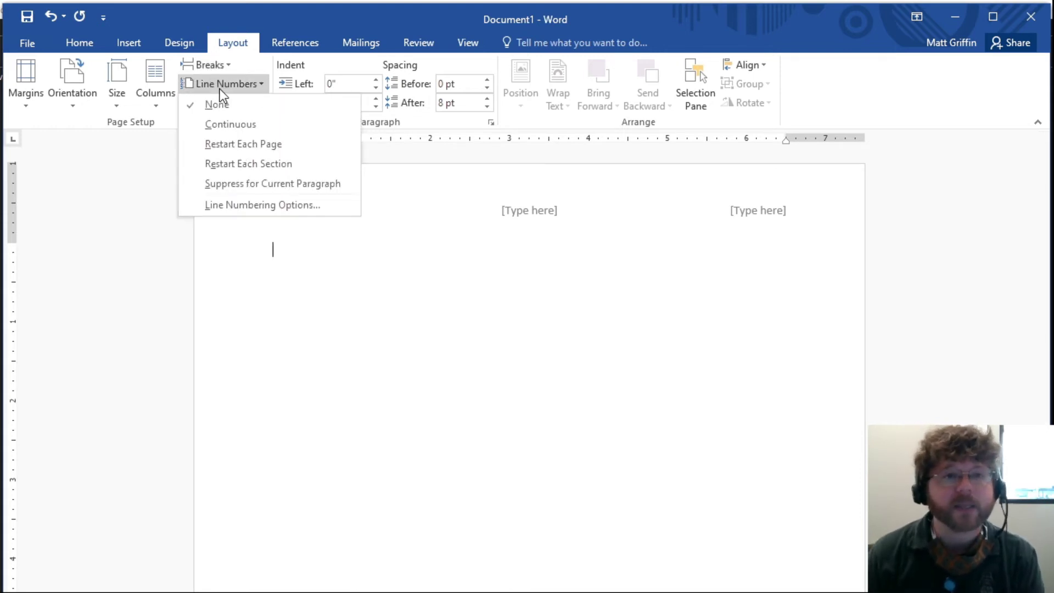
pyautogui.click(233, 125)
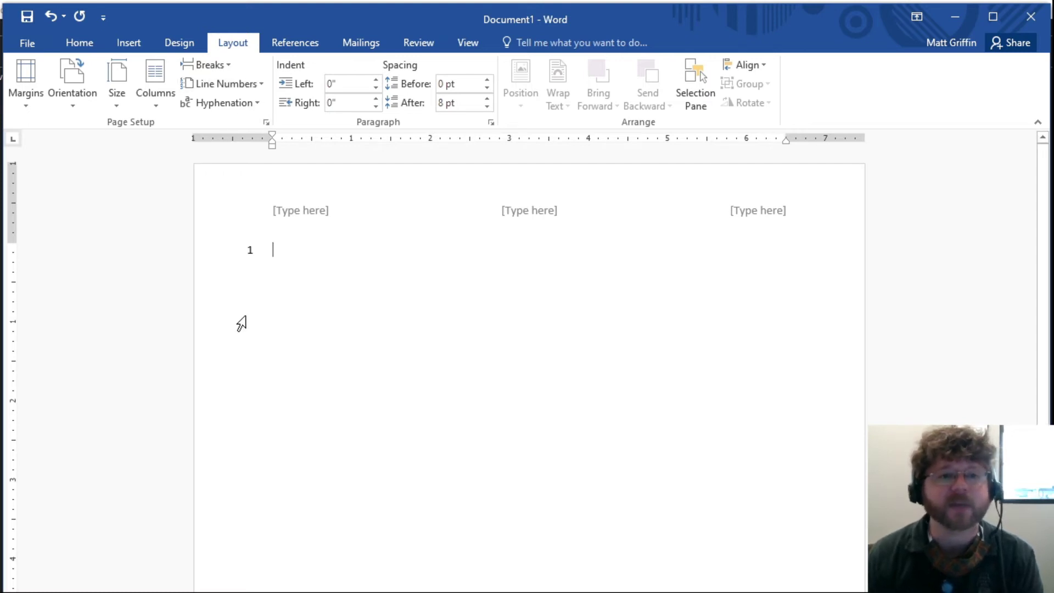
pyautogui.click(220, 85)
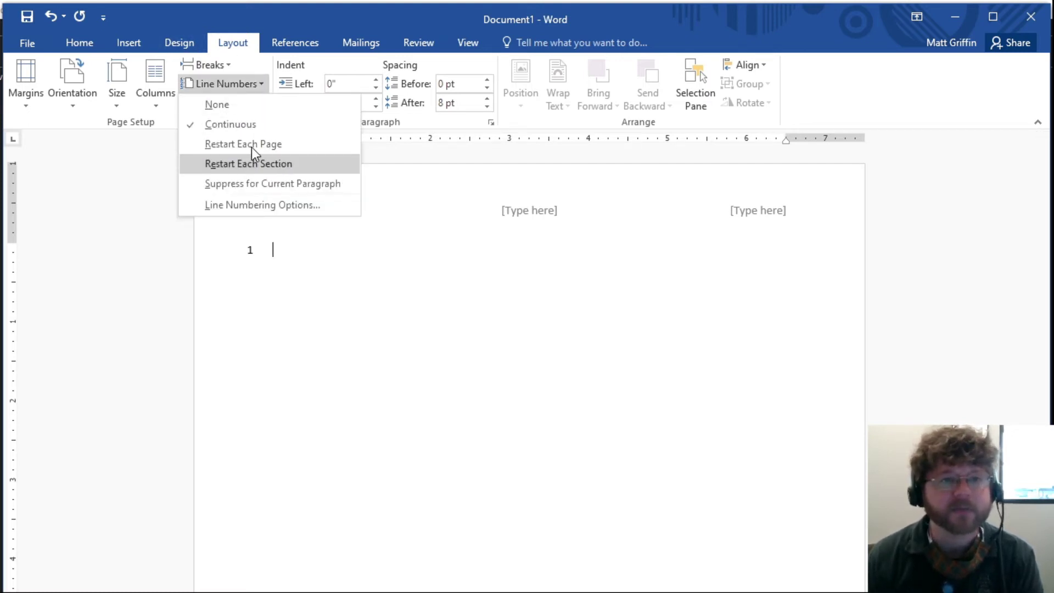
pyautogui.click(231, 105)
pyautogui.click(226, 104)
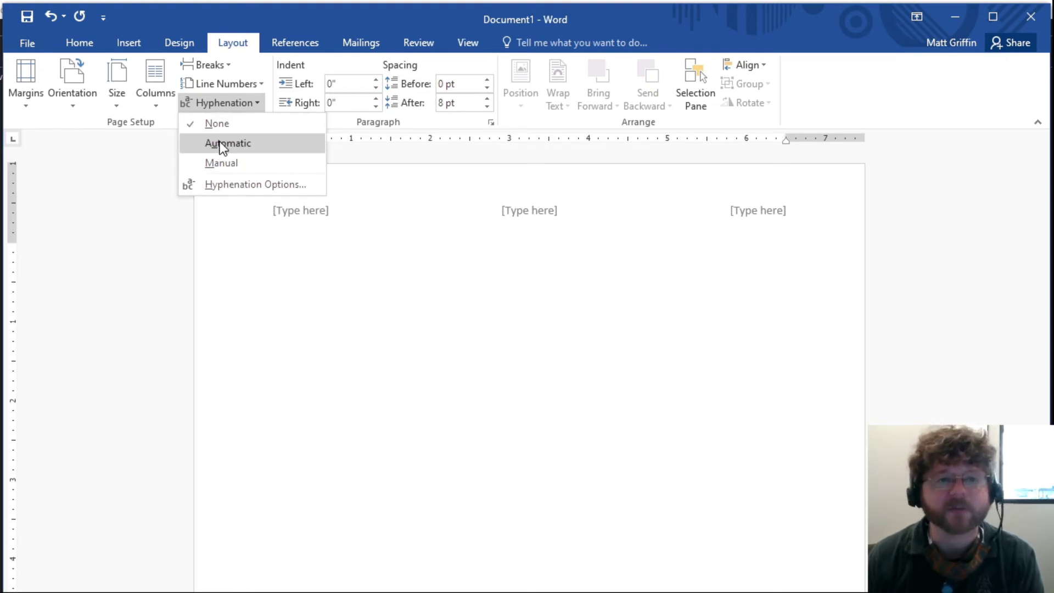
pyautogui.click(490, 377)
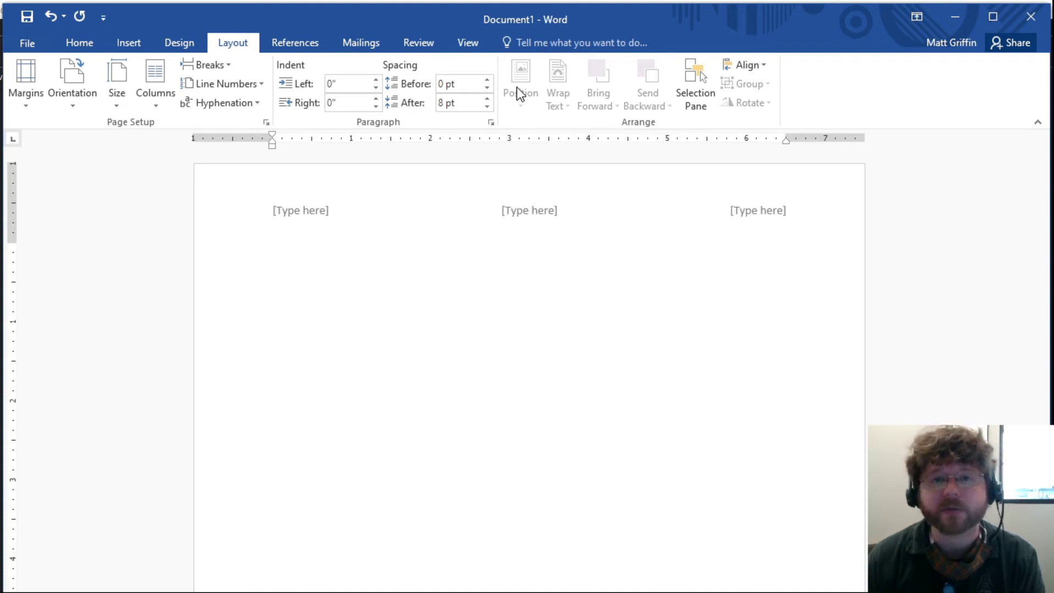
# - Insert a 1" by 1" rectangle in the body of the page below the header
pyautogui.click(126, 43)
pyautogui.click(228, 87)
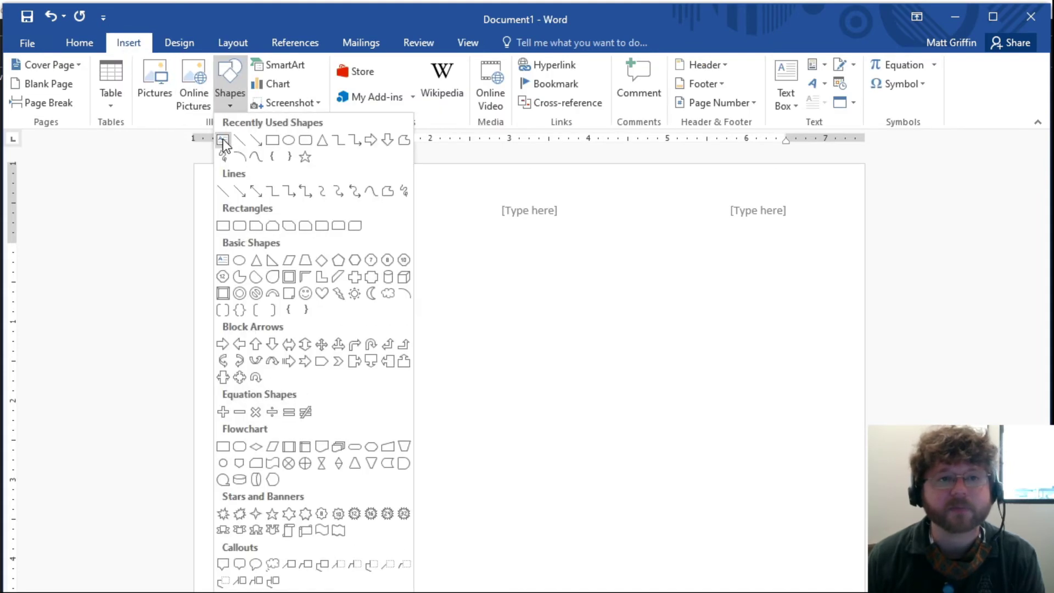
pyautogui.click(273, 141)
pyautogui.click(426, 305)
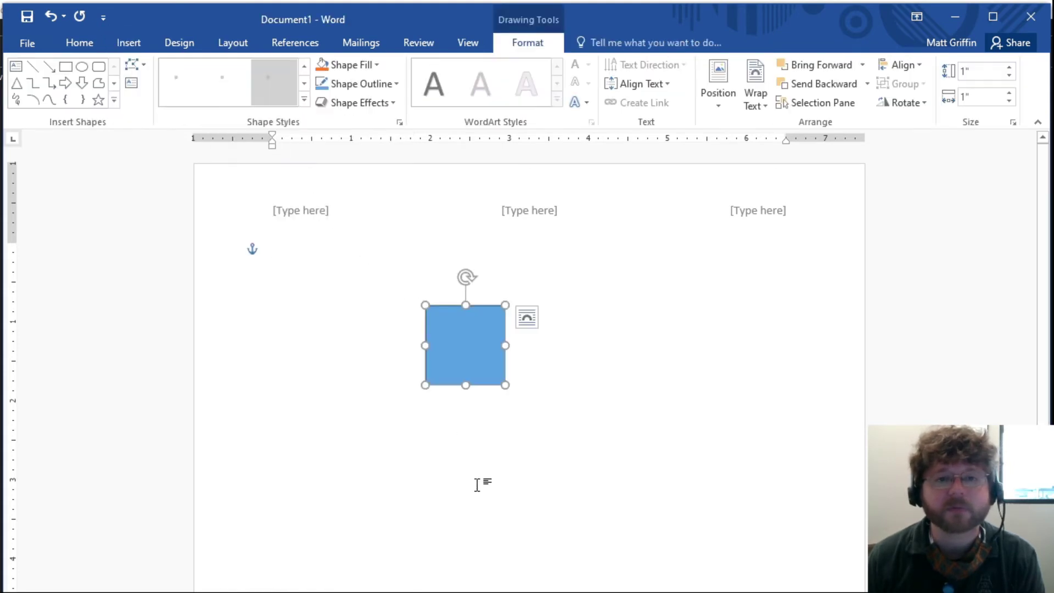
# - Position the rectangle in the top right of the page with square text wrapping
pyautogui.click(239, 44)
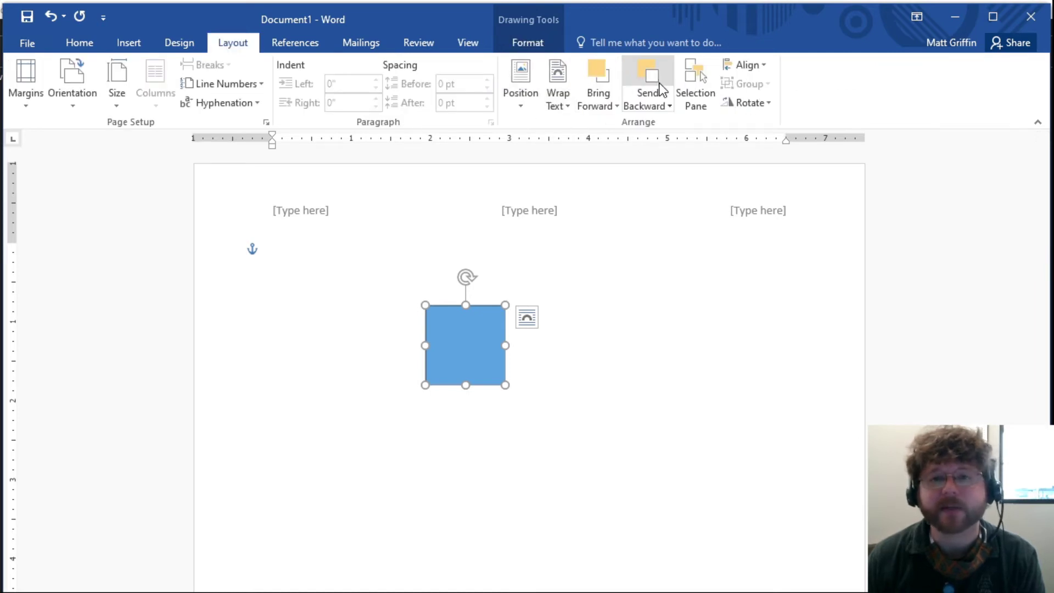
pyautogui.click(523, 97)
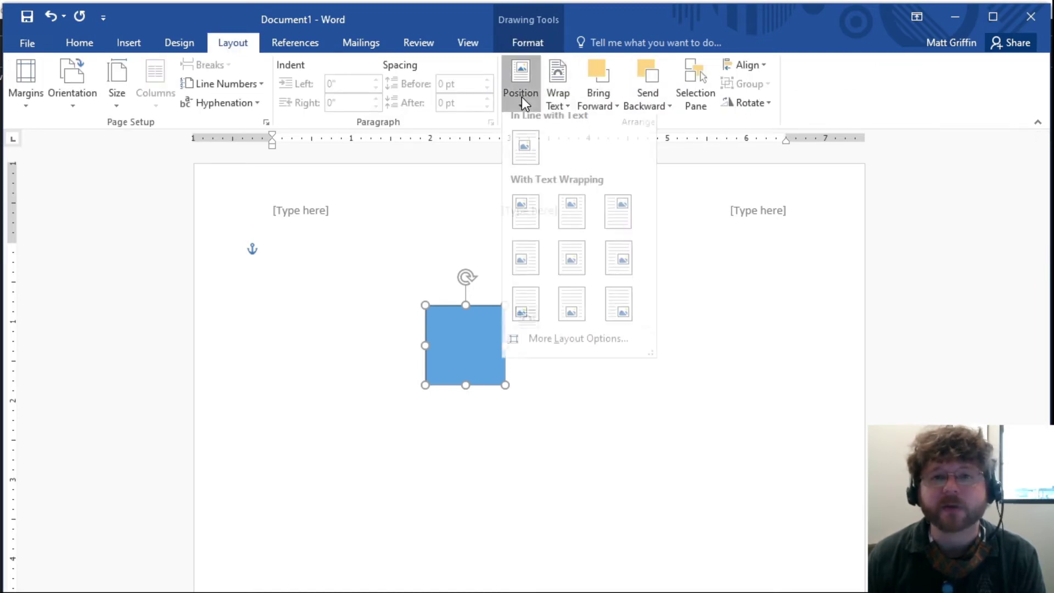
pyautogui.click(614, 204)
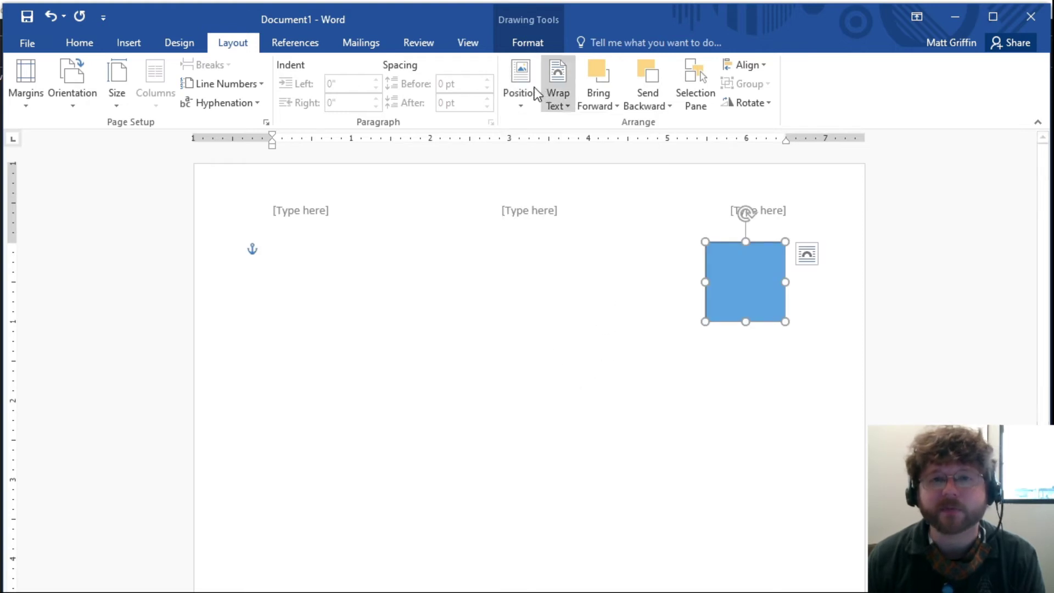
# - Look over the rectangle's position, text wrapping, layering and alignment options without changing them
pyautogui.click(519, 99)
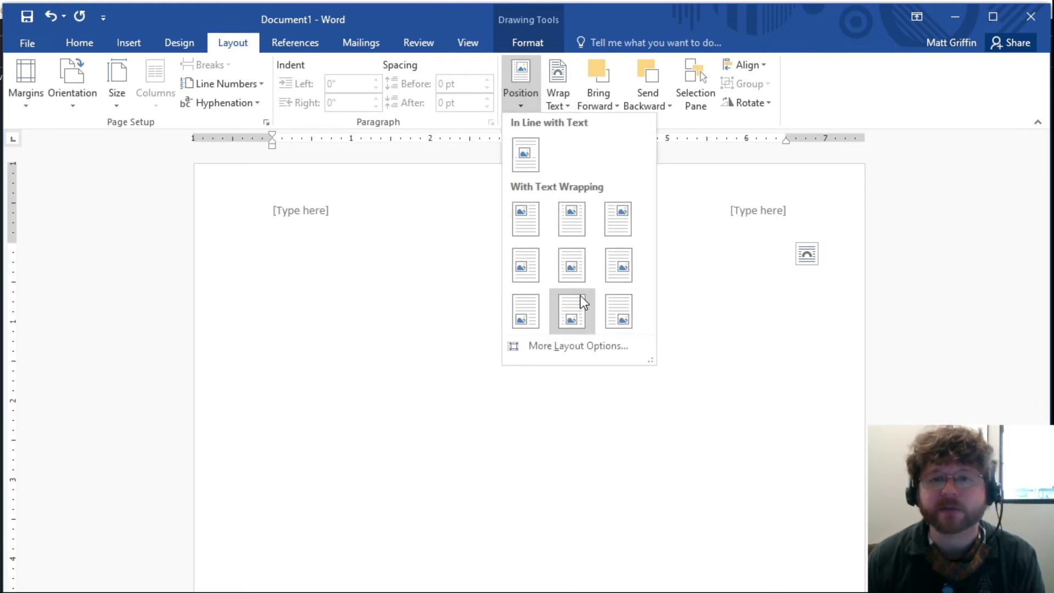
pyautogui.click(559, 103)
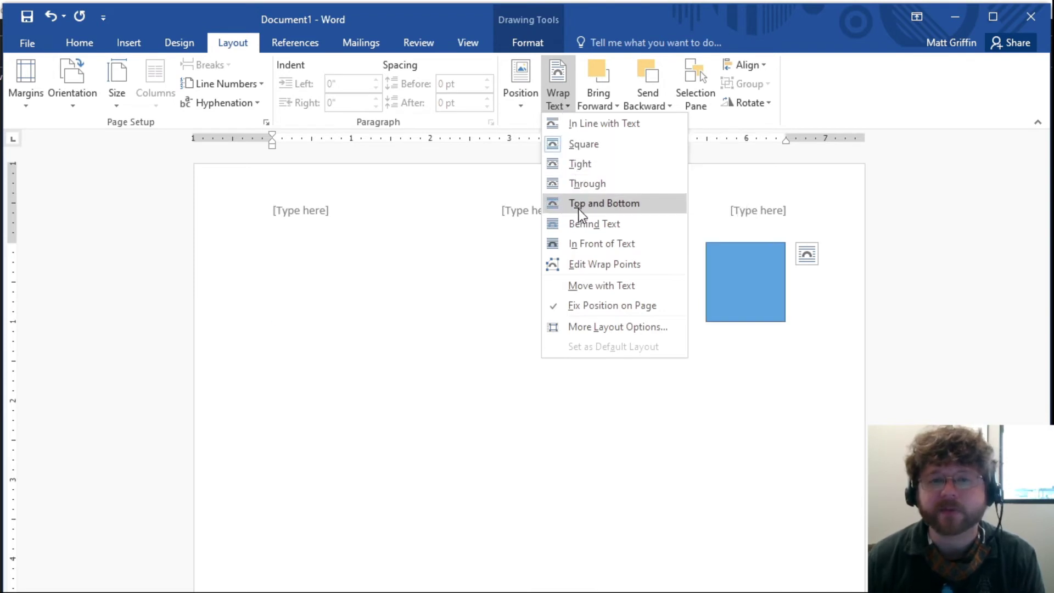
pyautogui.click(595, 104)
pyautogui.click(646, 104)
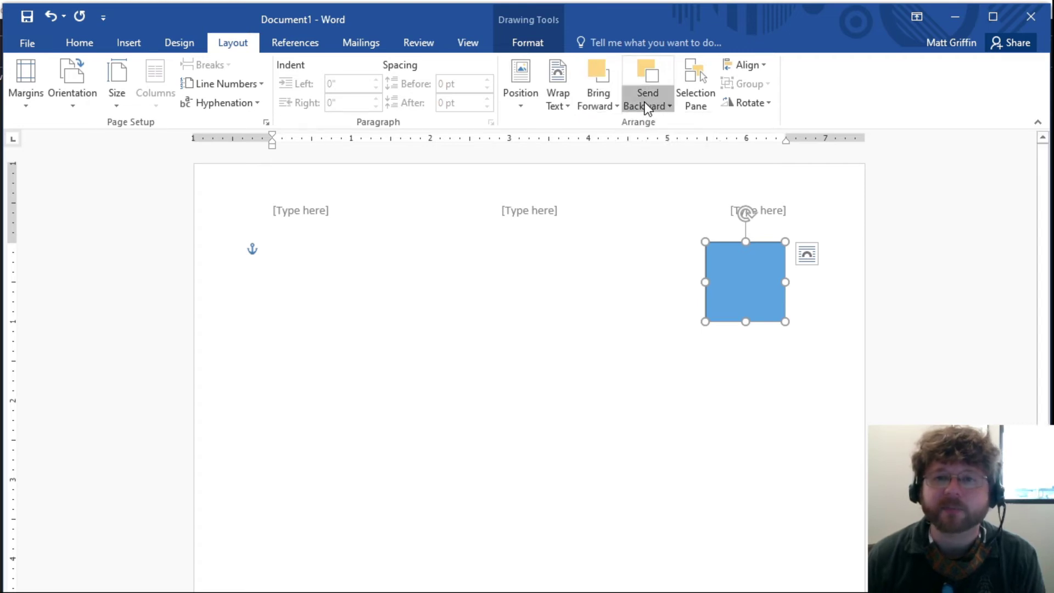
pyautogui.click(516, 369)
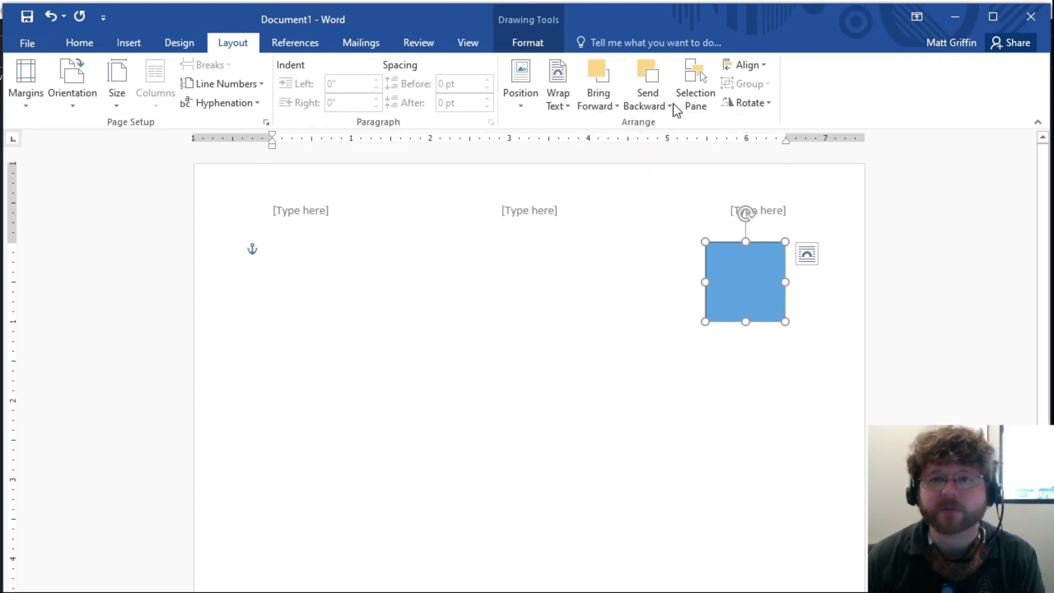
pyautogui.click(765, 66)
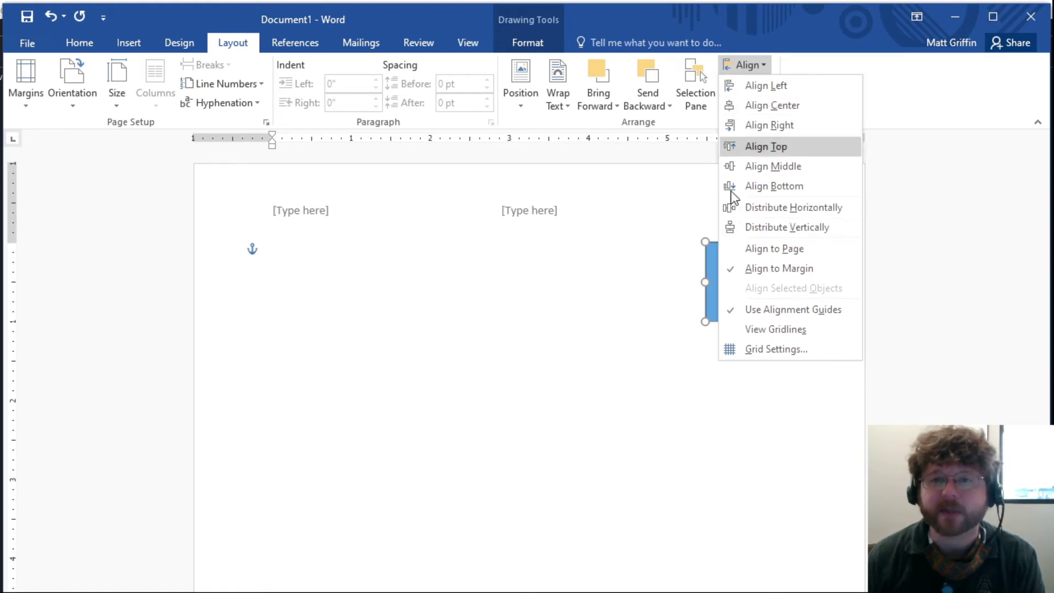
pyautogui.click(522, 360)
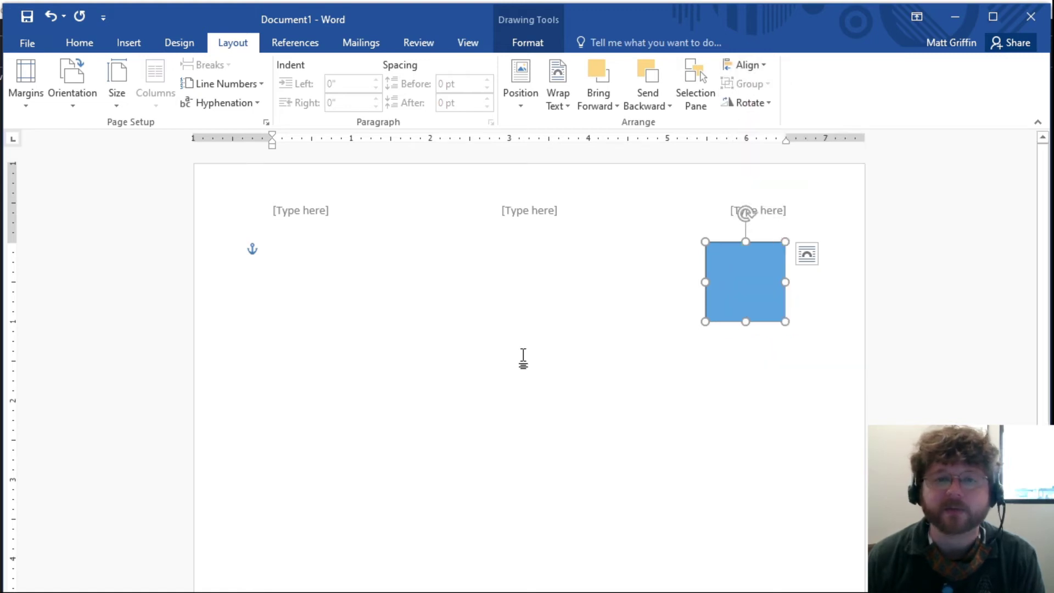
# - Compare the shape formatting commands with the page layout arrange commands, then delete the rectangle
pyautogui.click(538, 47)
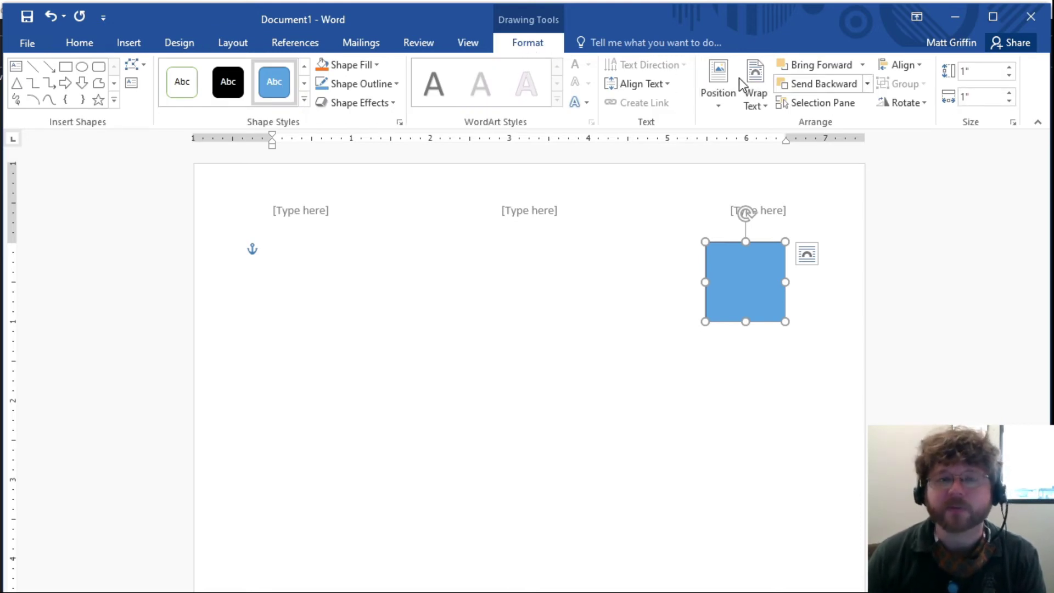
pyautogui.click(227, 42)
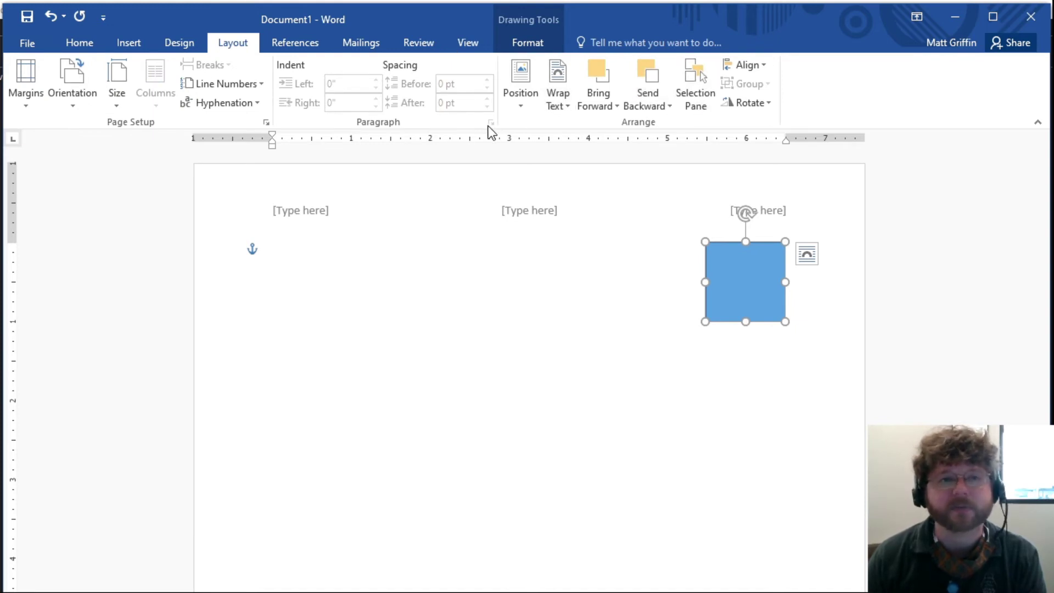
pyautogui.click(536, 47)
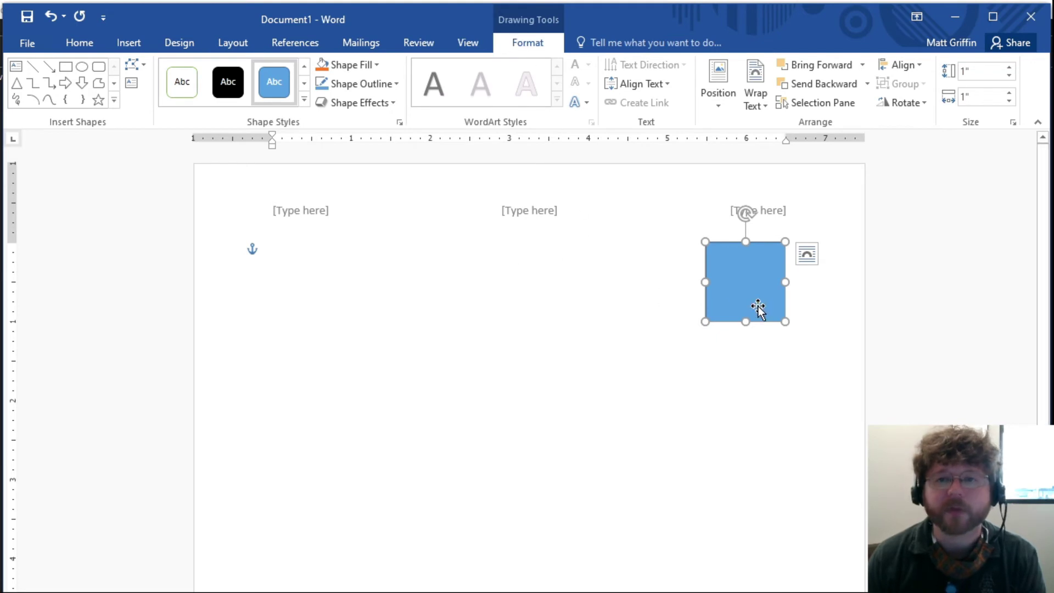
pyautogui.press('Delete')
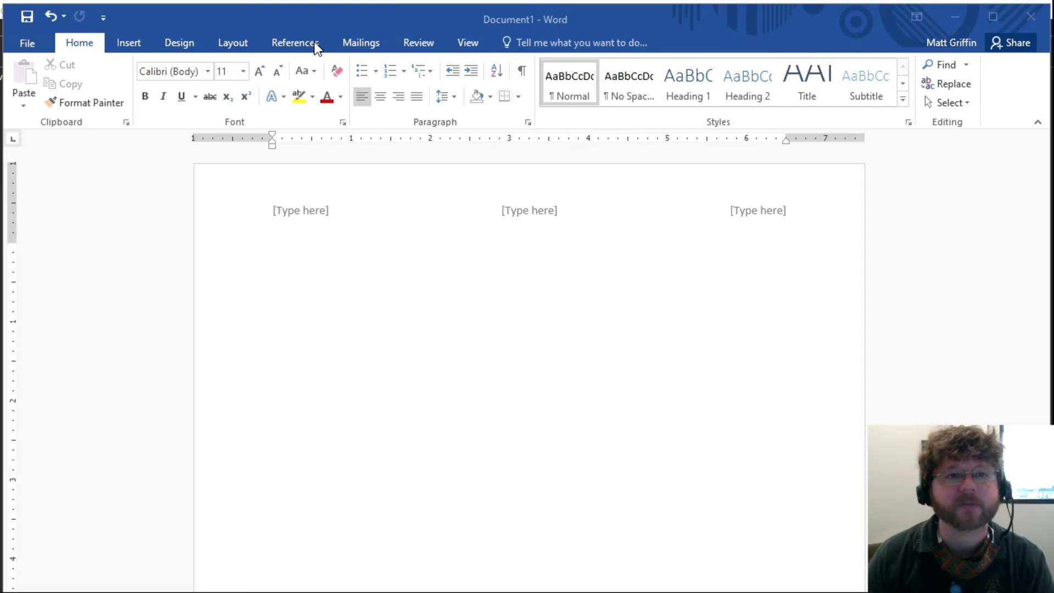
# - Look over the built-in table of contents styles and the Add Text options without inserting anything
pyautogui.click(315, 44)
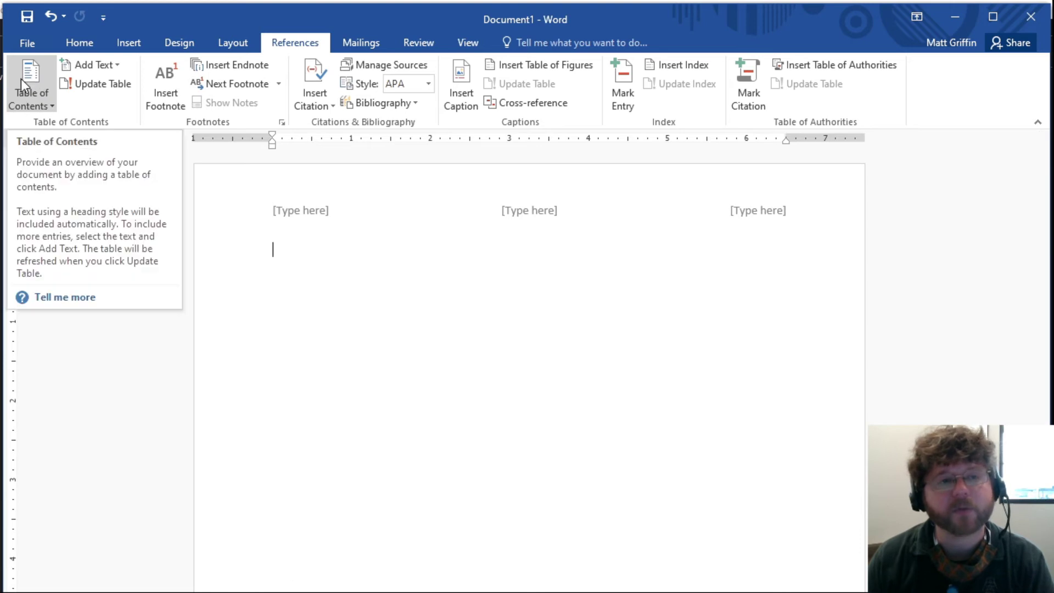
pyautogui.click(41, 98)
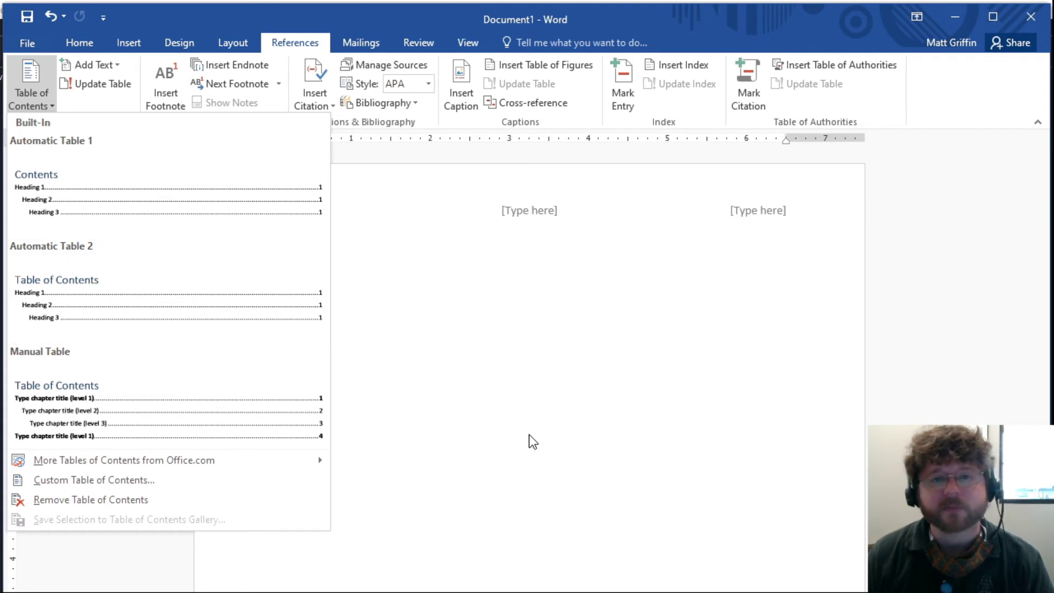
pyautogui.click(410, 316)
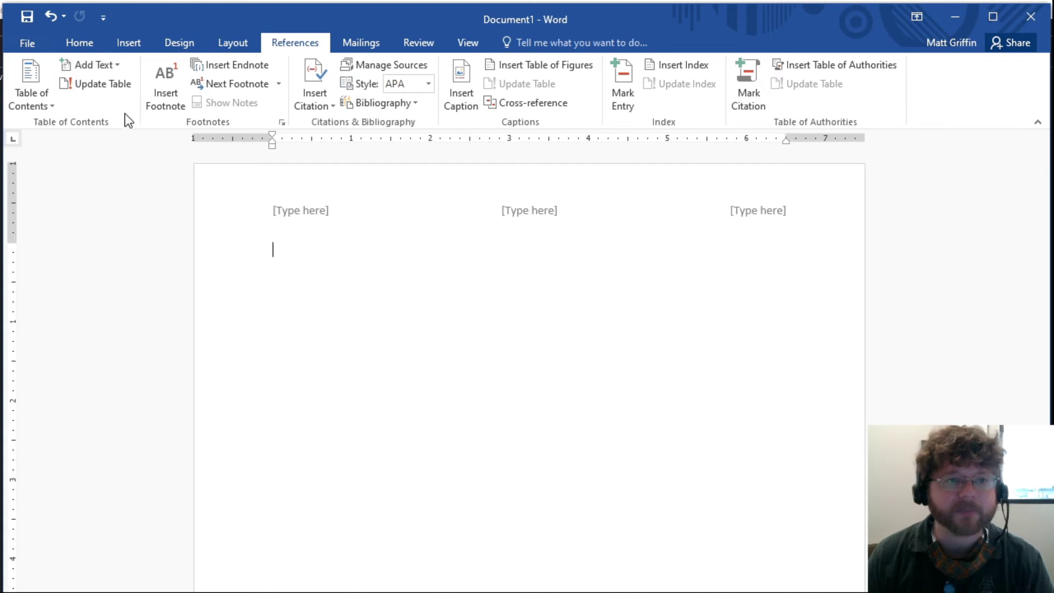
pyautogui.click(109, 63)
pyautogui.click(109, 64)
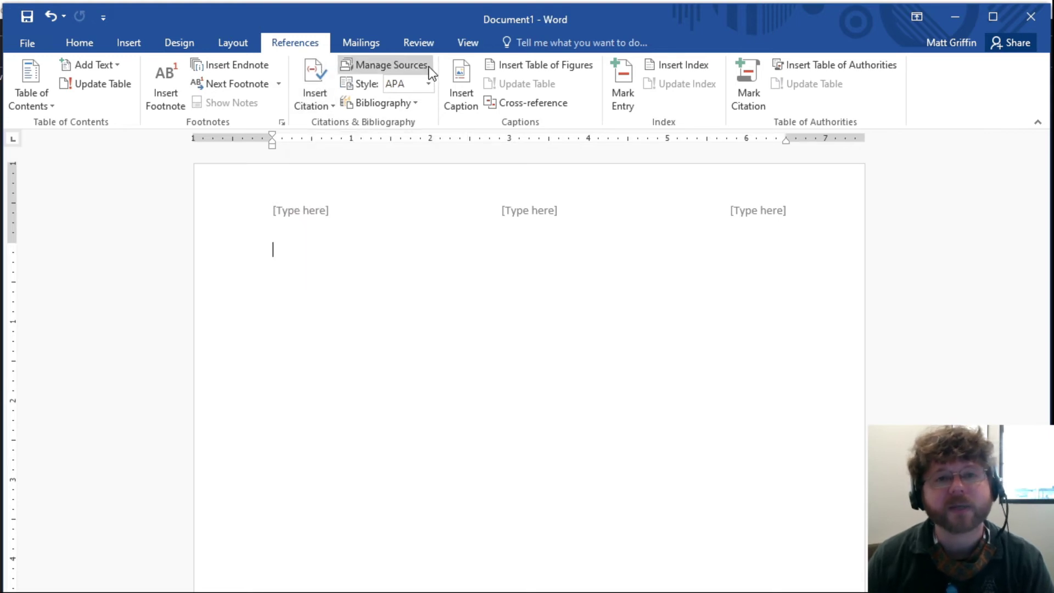
# - Examine the Source Manager's master and current source lists, then close it without adding a source
pyautogui.click(367, 67)
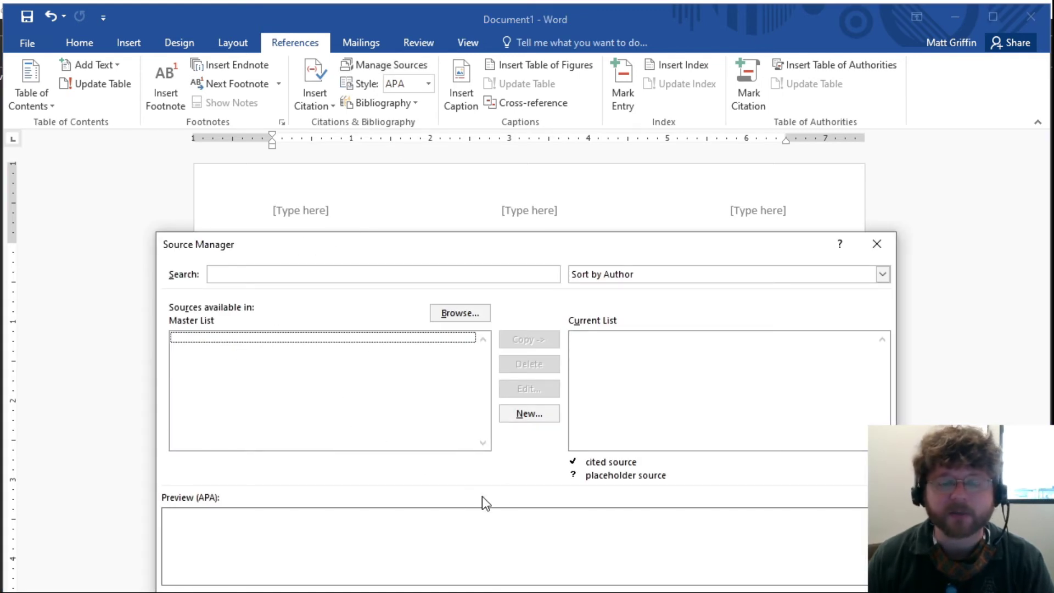
pyautogui.click(582, 398)
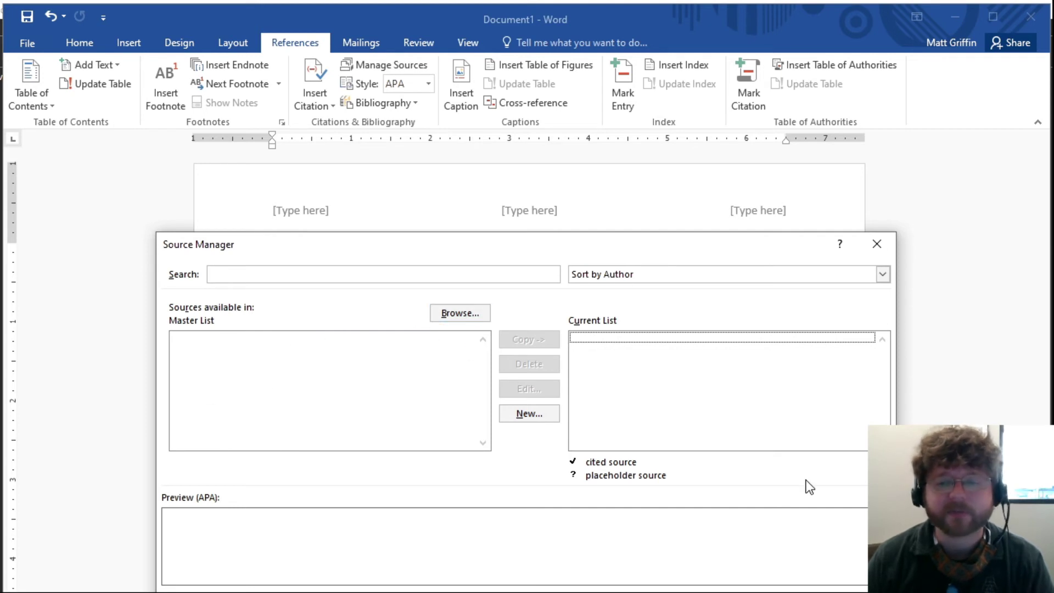
pyautogui.click(877, 244)
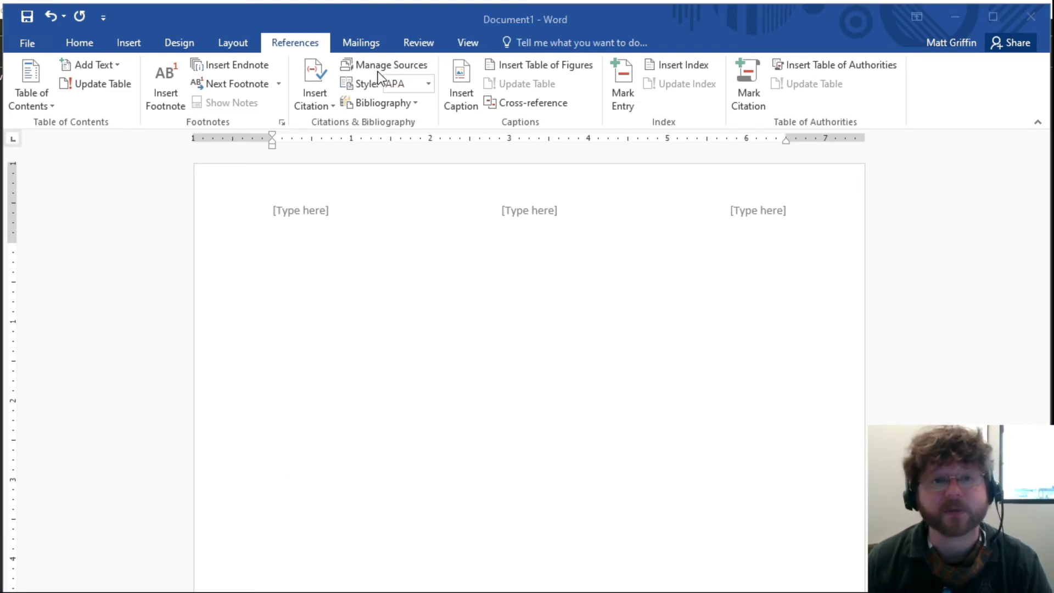
# - Look over the mail merge commands, then check the document's word count and the translation options without changing anything
pyautogui.click(373, 44)
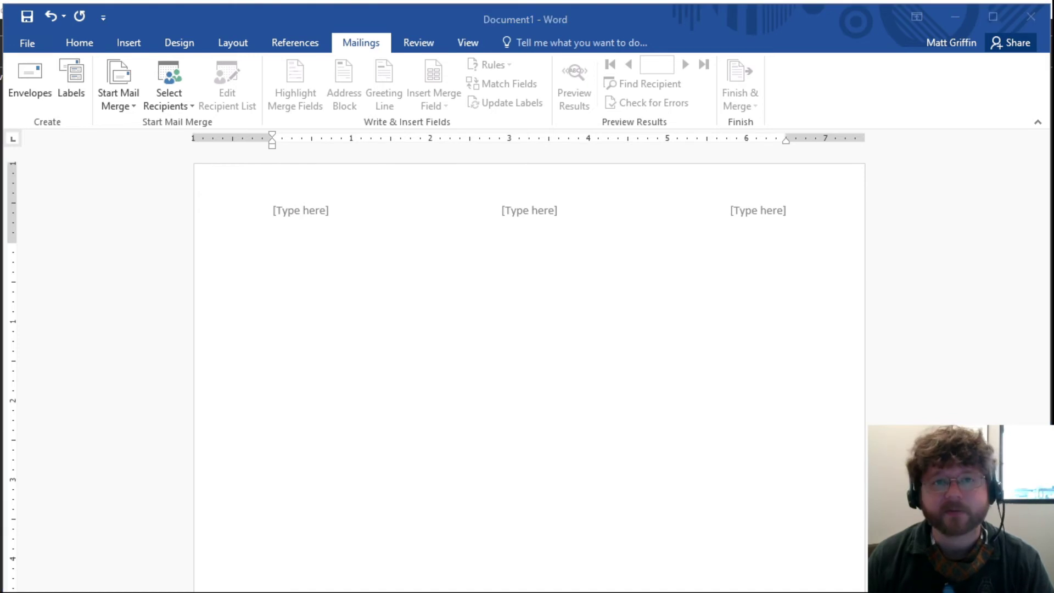
pyautogui.click(417, 43)
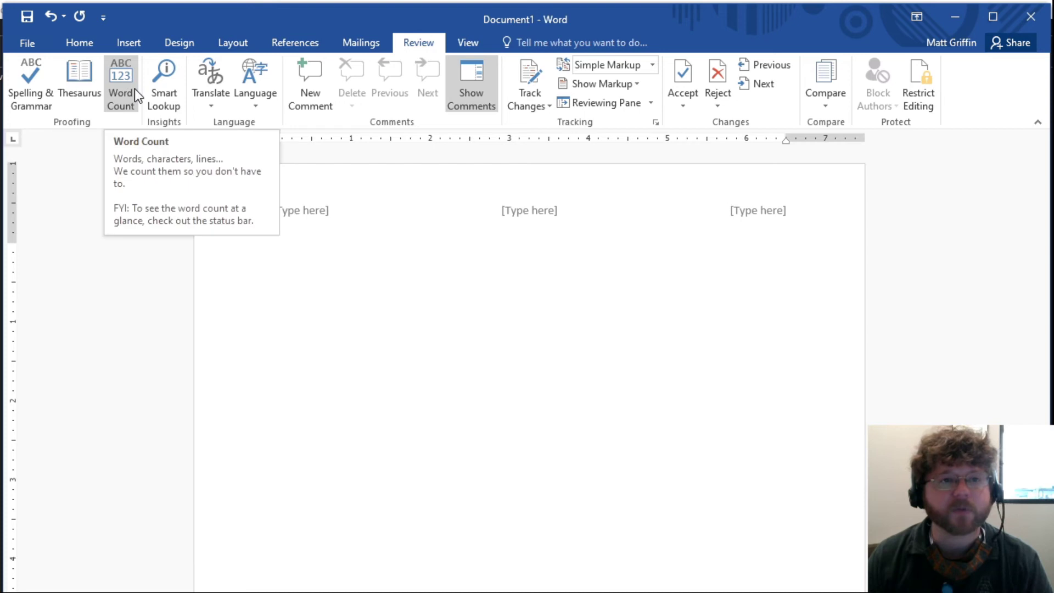
pyautogui.click(118, 98)
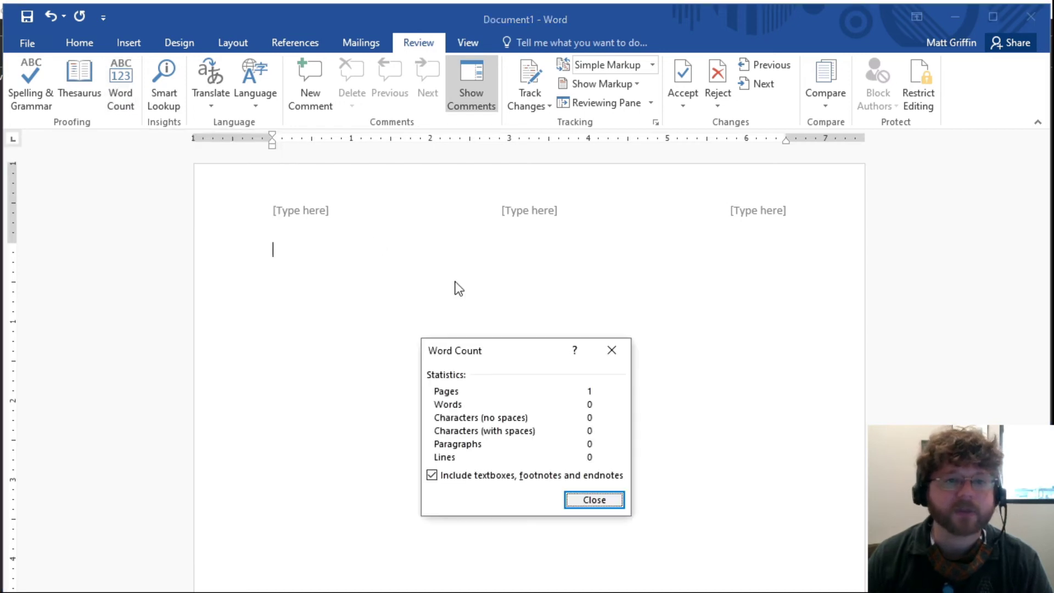
pyautogui.click(598, 500)
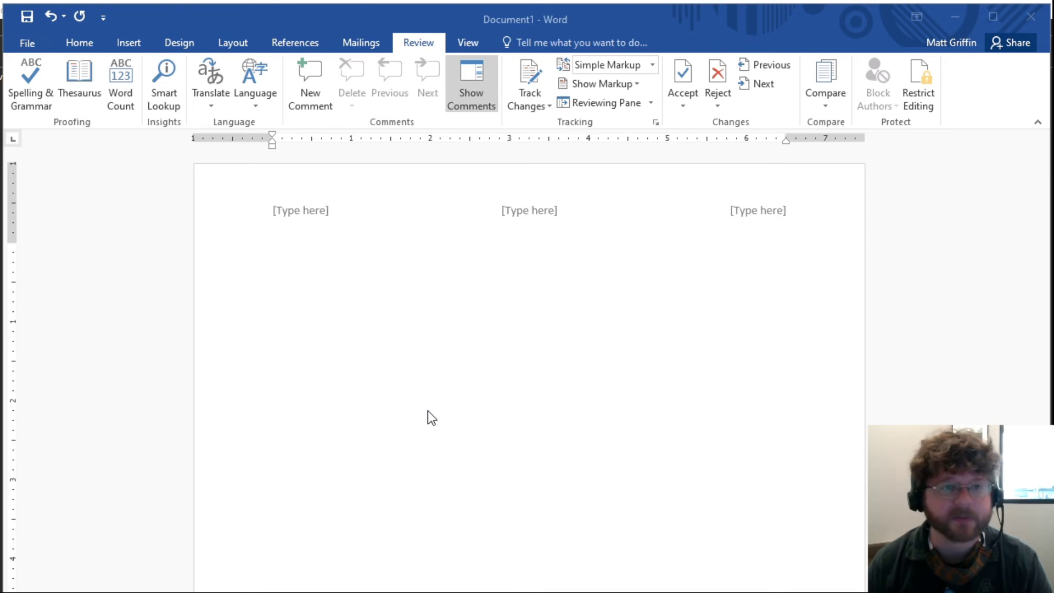
pyautogui.click(216, 99)
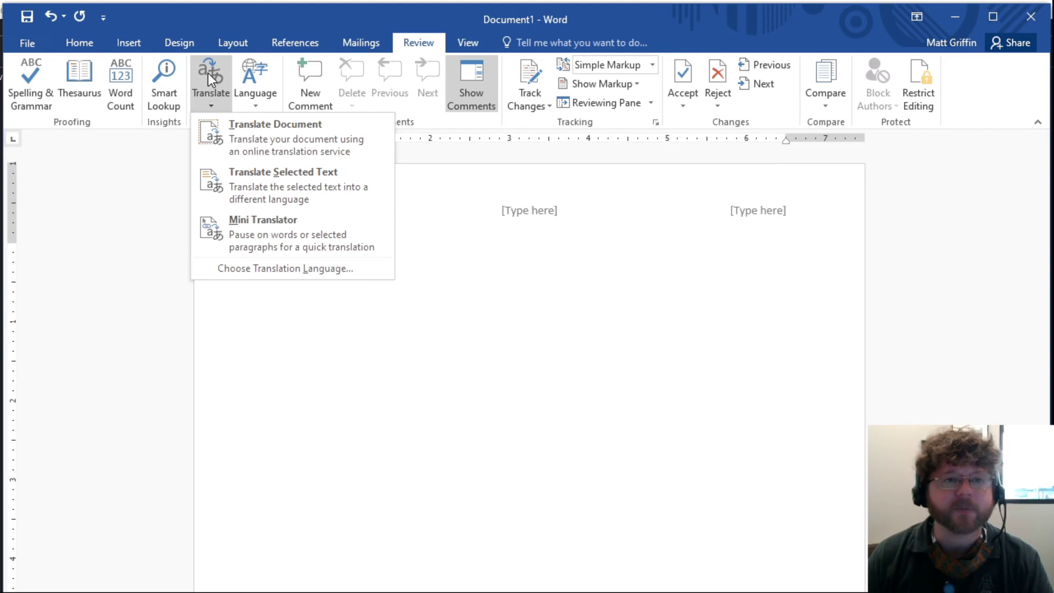
pyautogui.click(403, 331)
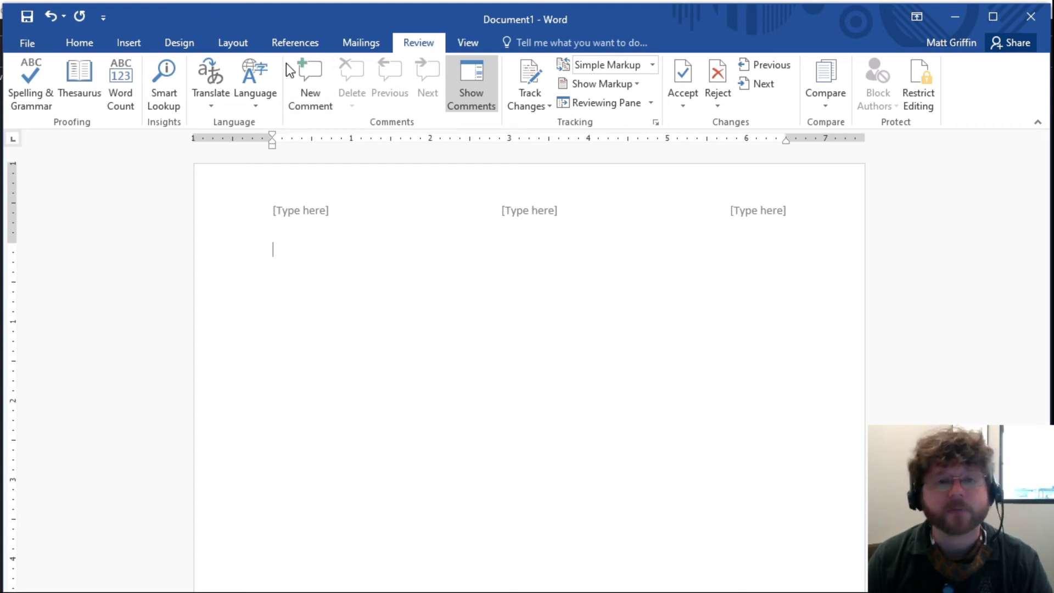
# - Add a blank comment to the empty body paragraph and delete that comment
pyautogui.click(307, 103)
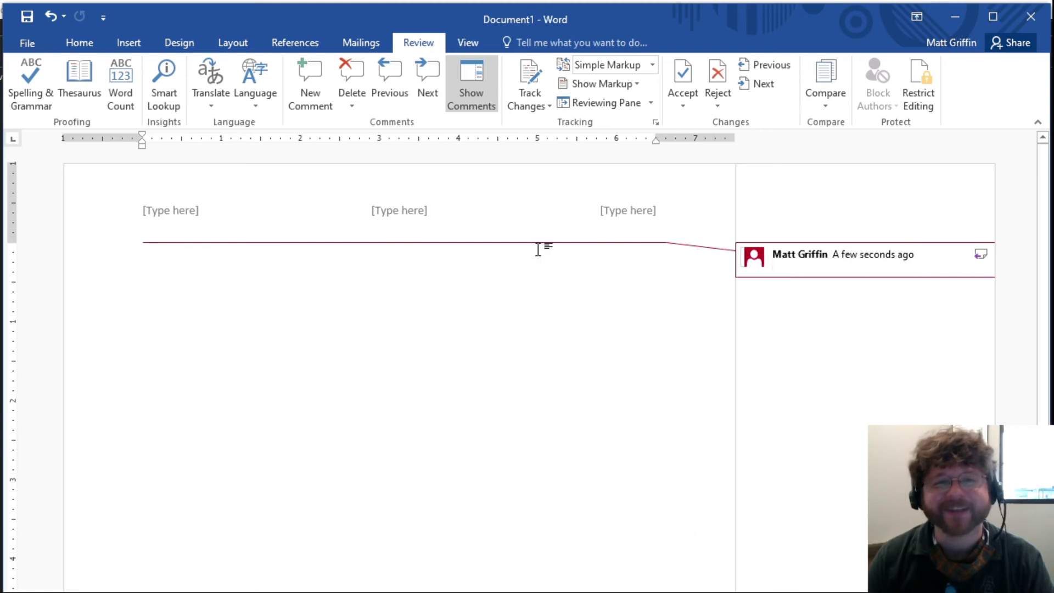
pyautogui.click(350, 73)
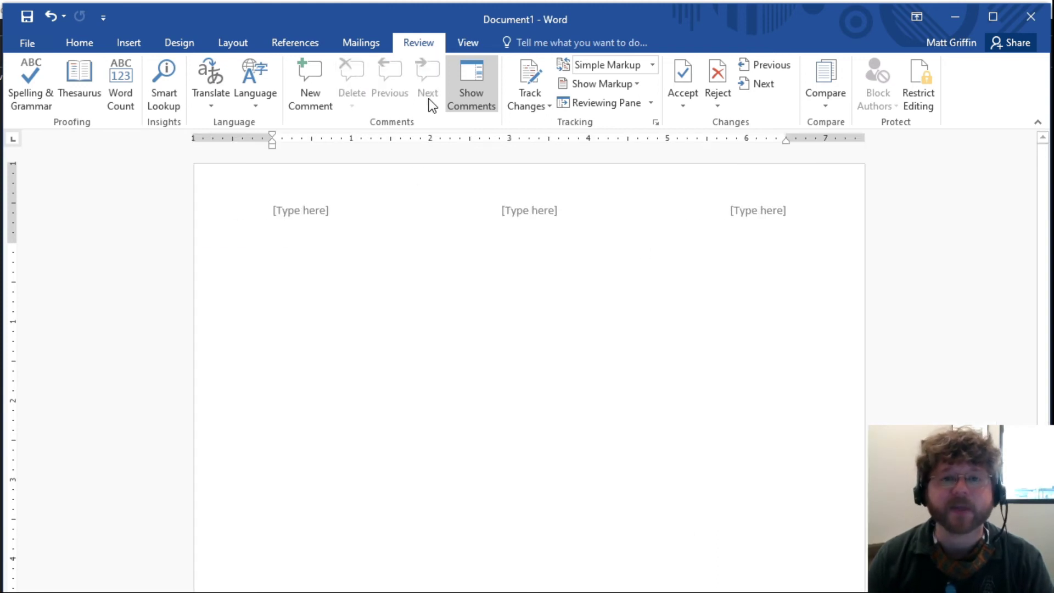
# - Turn on Track Changes, enter the sample text "Tnsndfs" in the body, and display the insertion with All Markup
pyautogui.click(526, 78)
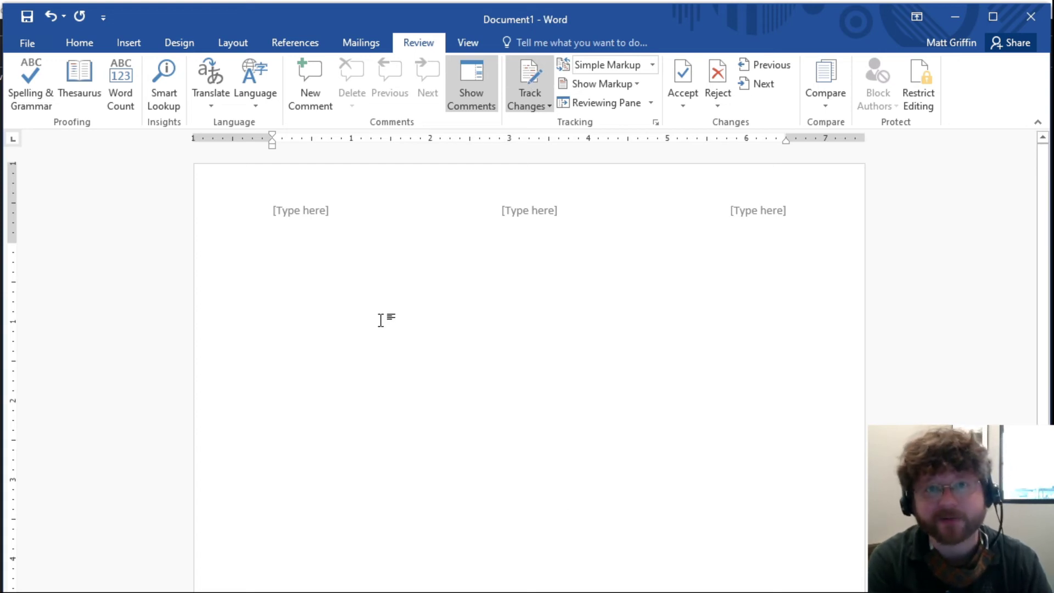
pyautogui.write('Tnsndfs')
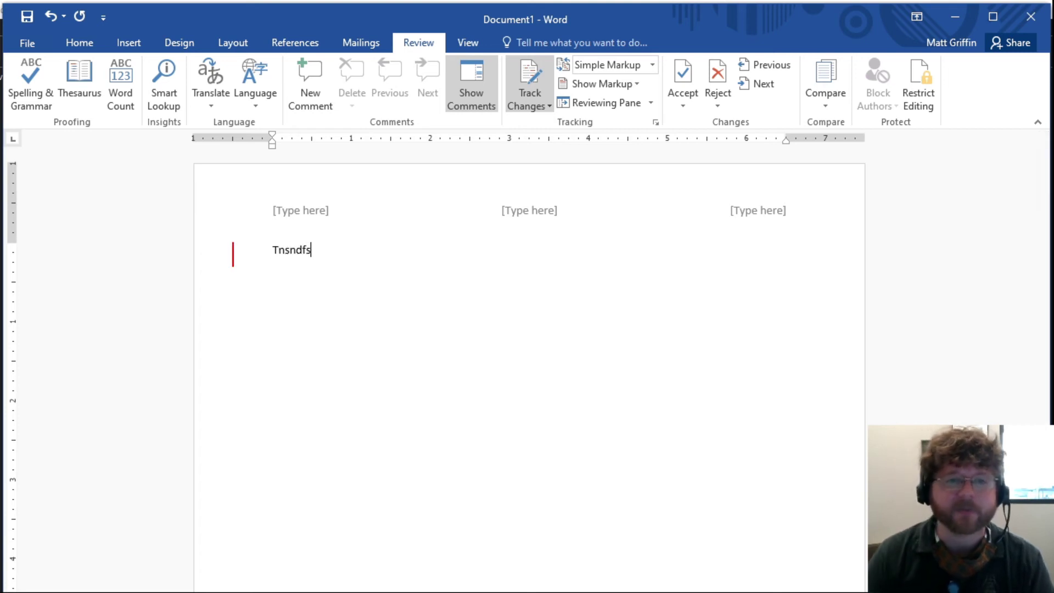
pyautogui.click(231, 258)
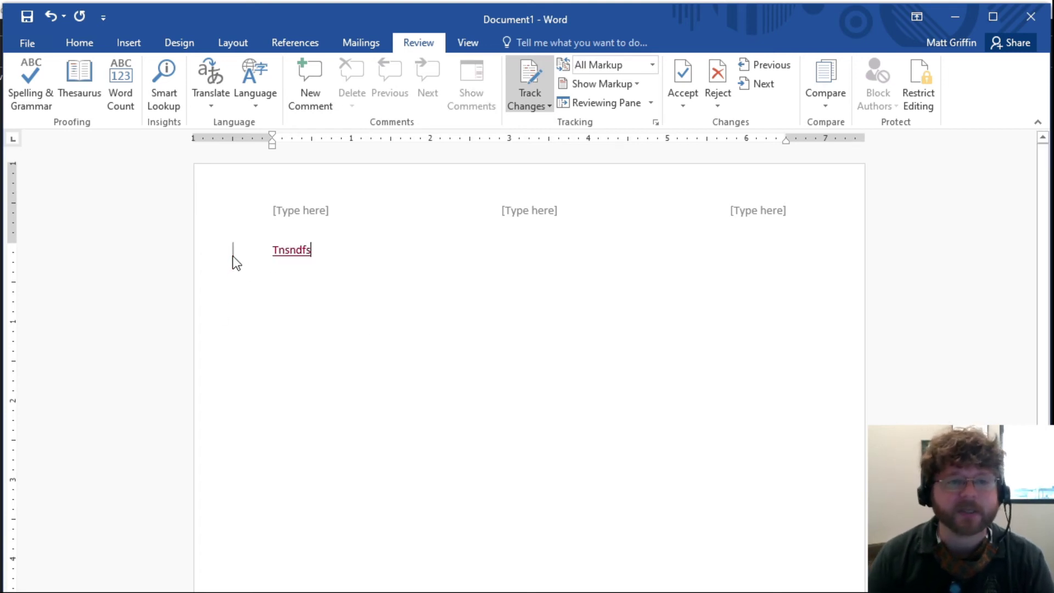
# - Accept the tracked insertion of the sample text and try to reject any remaining change
pyautogui.click(684, 68)
pyautogui.click(688, 71)
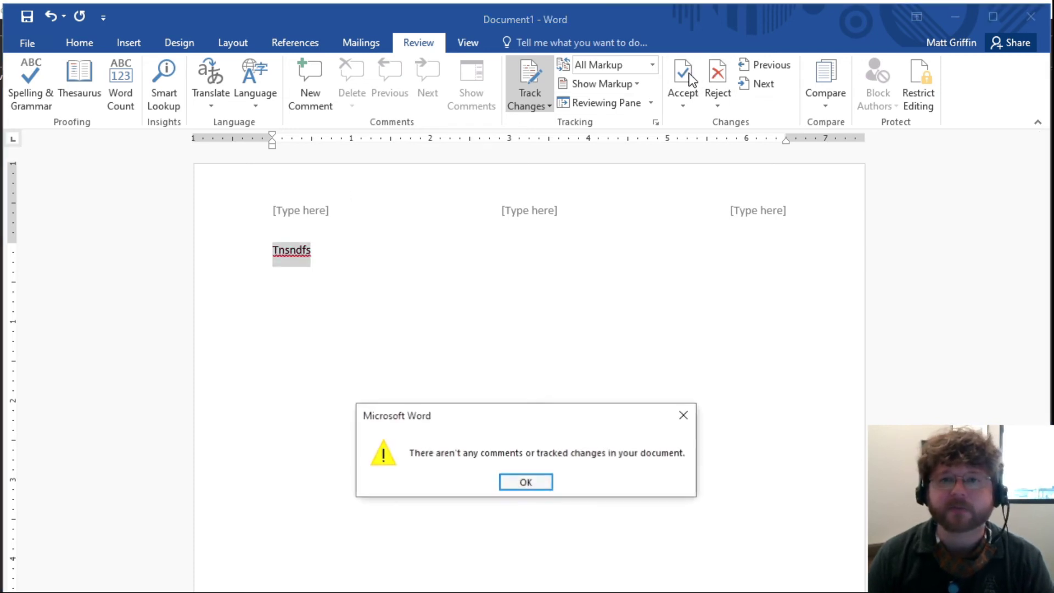
pyautogui.click(550, 486)
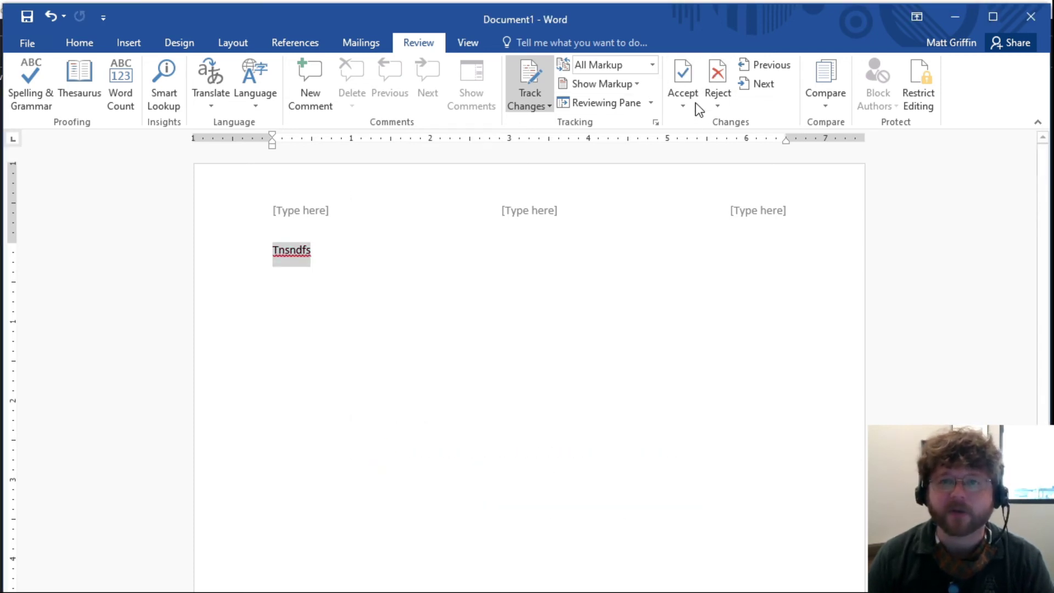
pyautogui.click(714, 75)
pyautogui.click(546, 488)
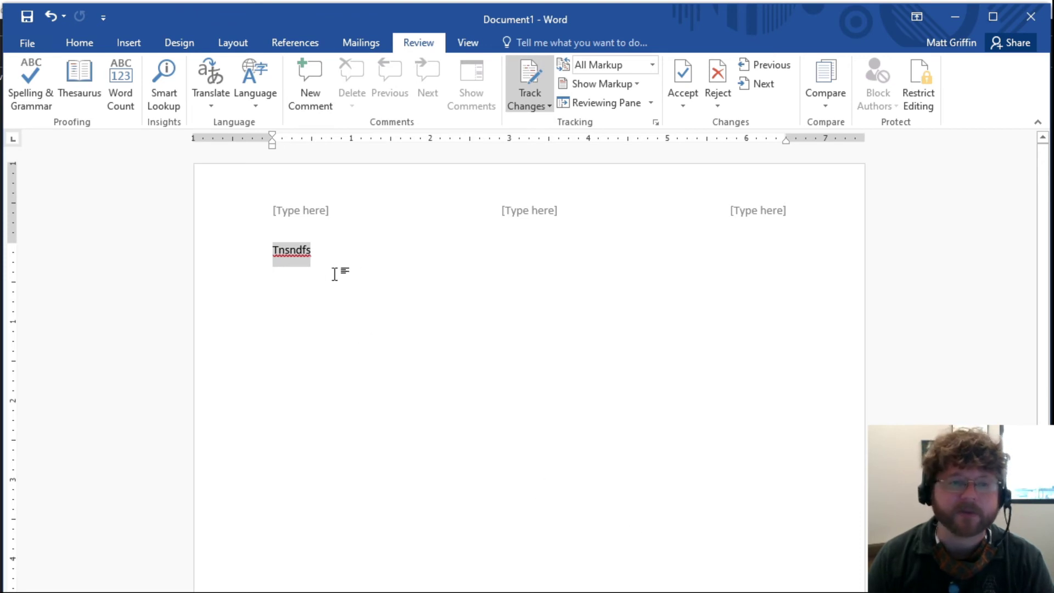
# - Turn off Track Changes and delete all the sample body text
pyautogui.click(522, 70)
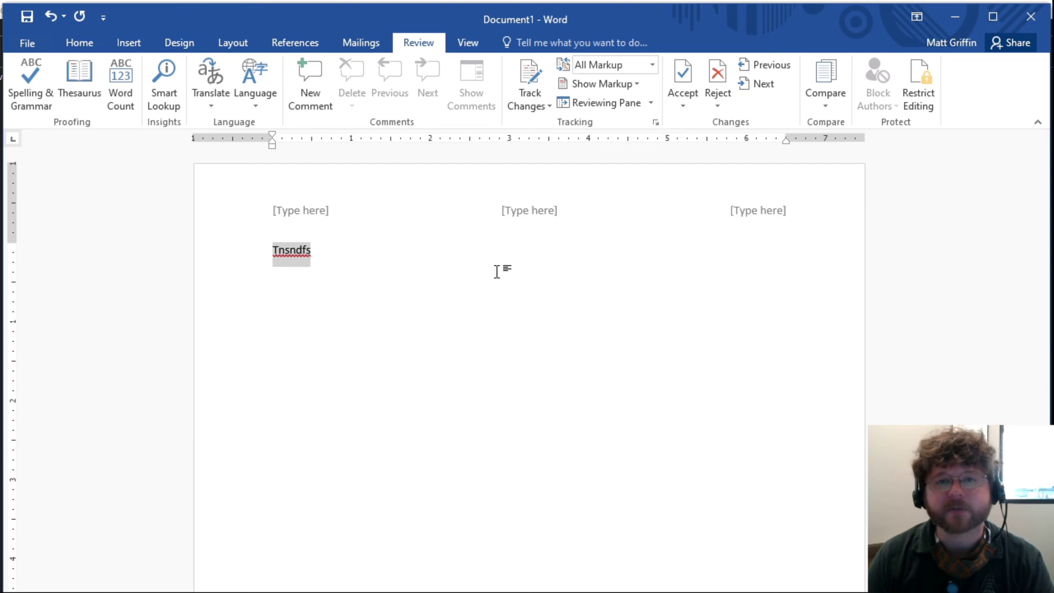
pyautogui.click(384, 311)
pyautogui.hotkey('ctrl', 'a')
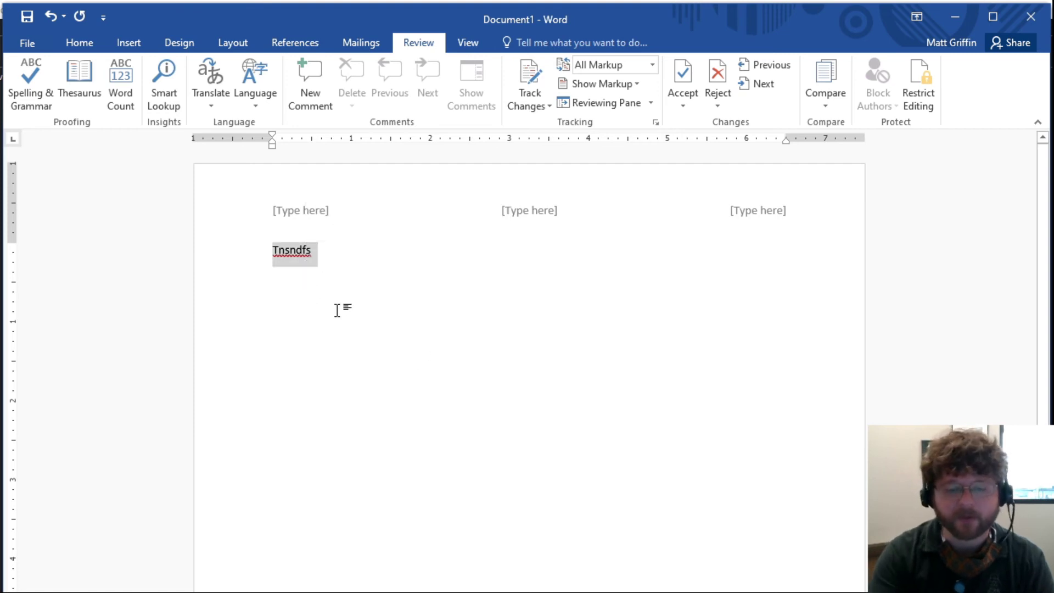
pyautogui.press('BackSpace')
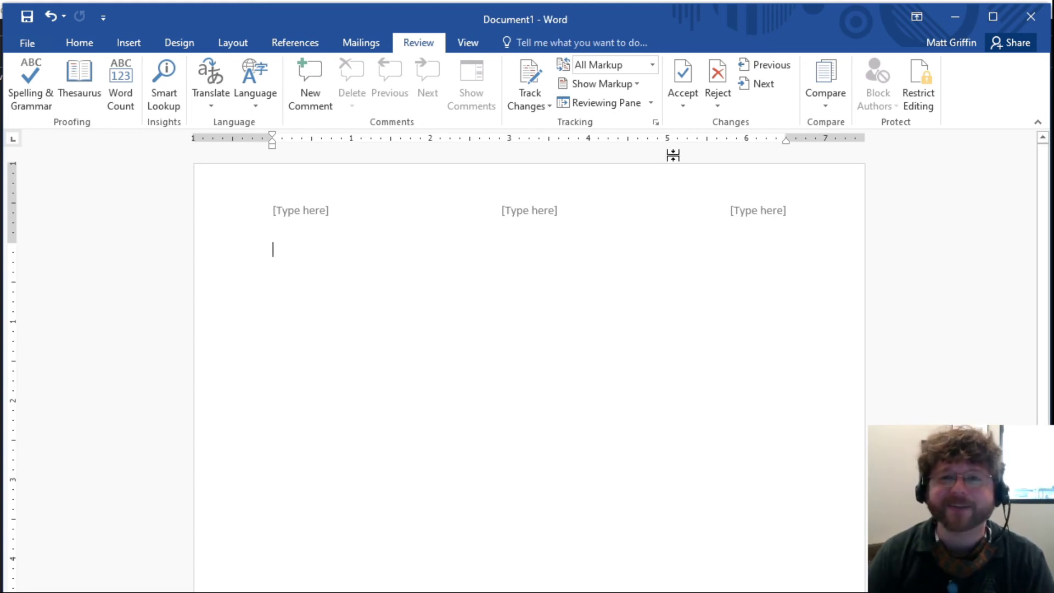
# - Look over the options for comparing and combining document versions without starting either one
pyautogui.click(826, 94)
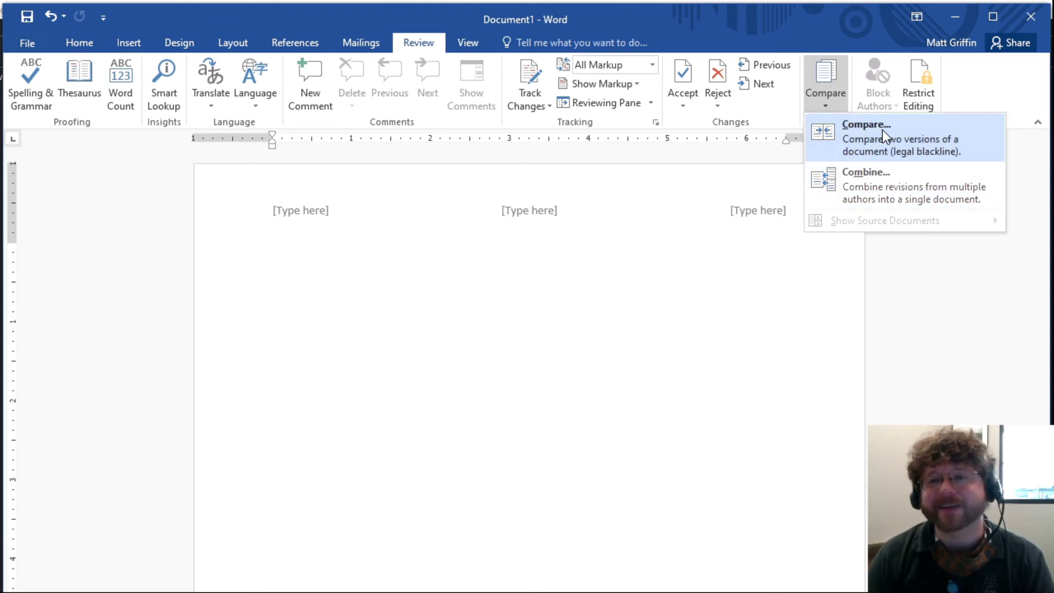
pyautogui.click(723, 294)
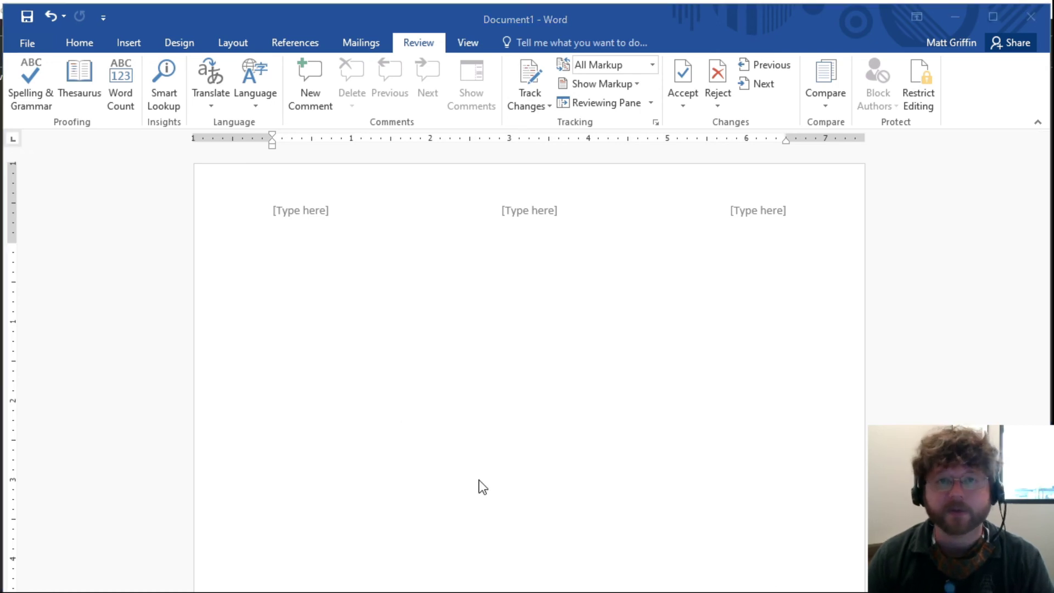
# - Show the gridlines on the page and hide them again
pyautogui.click(464, 43)
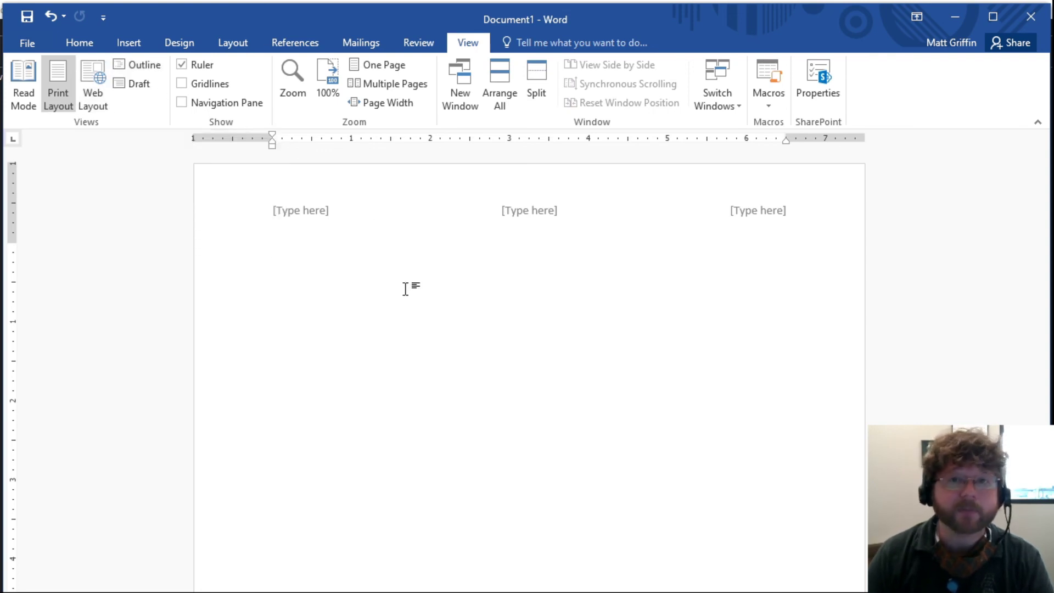
pyautogui.click(76, 47)
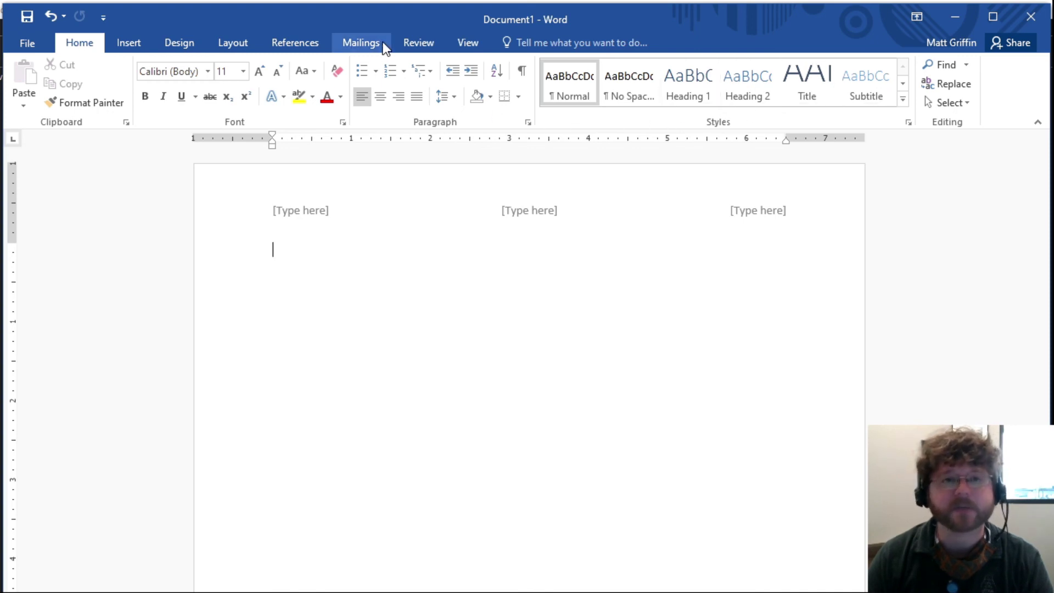
pyautogui.click(467, 42)
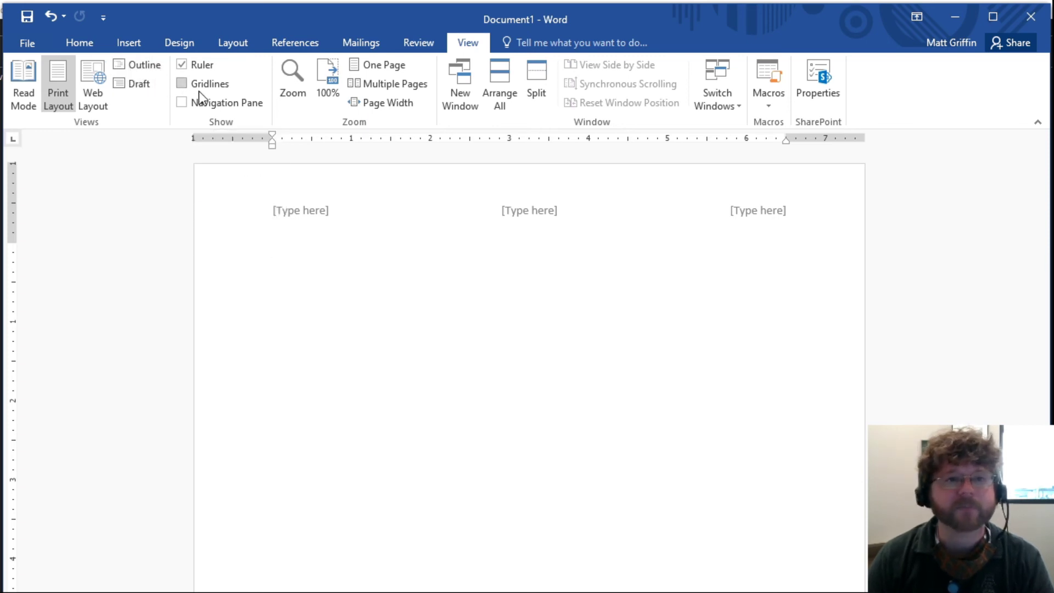
pyautogui.click(183, 87)
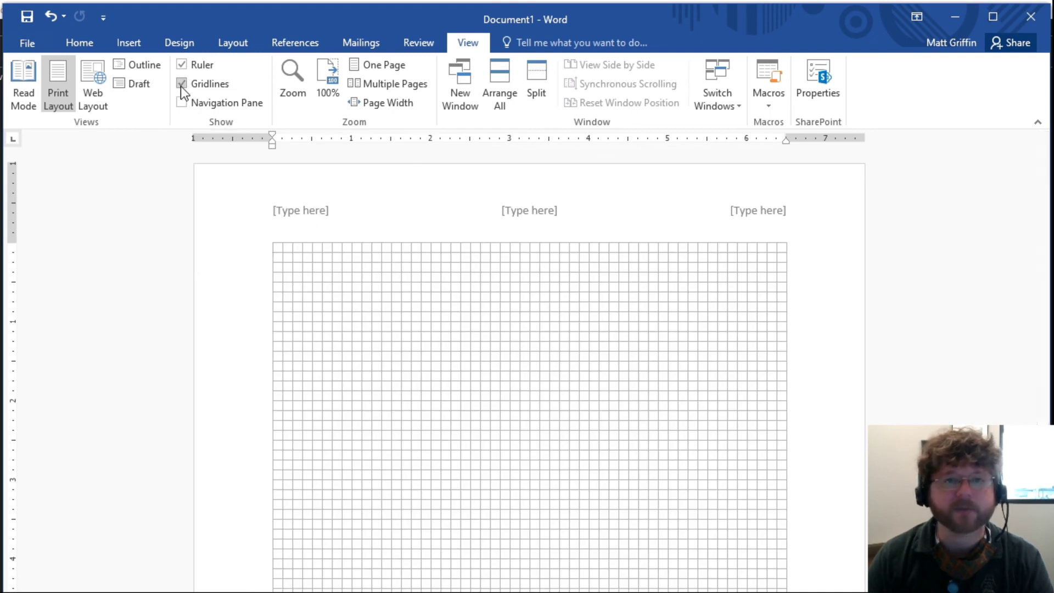
pyautogui.click(182, 85)
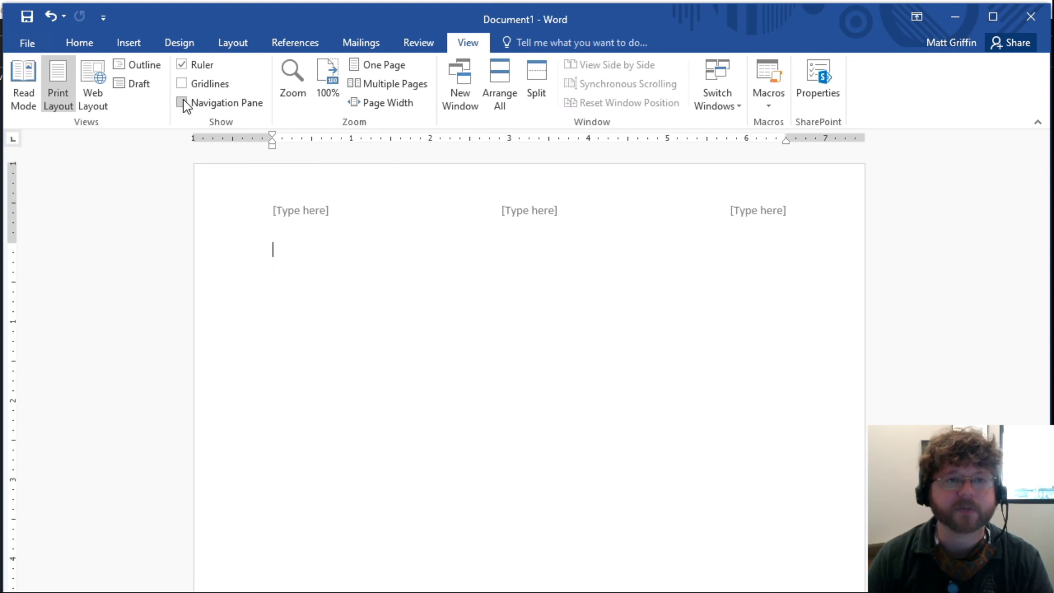
# - Examine the headings, pages and results views of the Navigation pane, then hide the pane
pyautogui.click(182, 102)
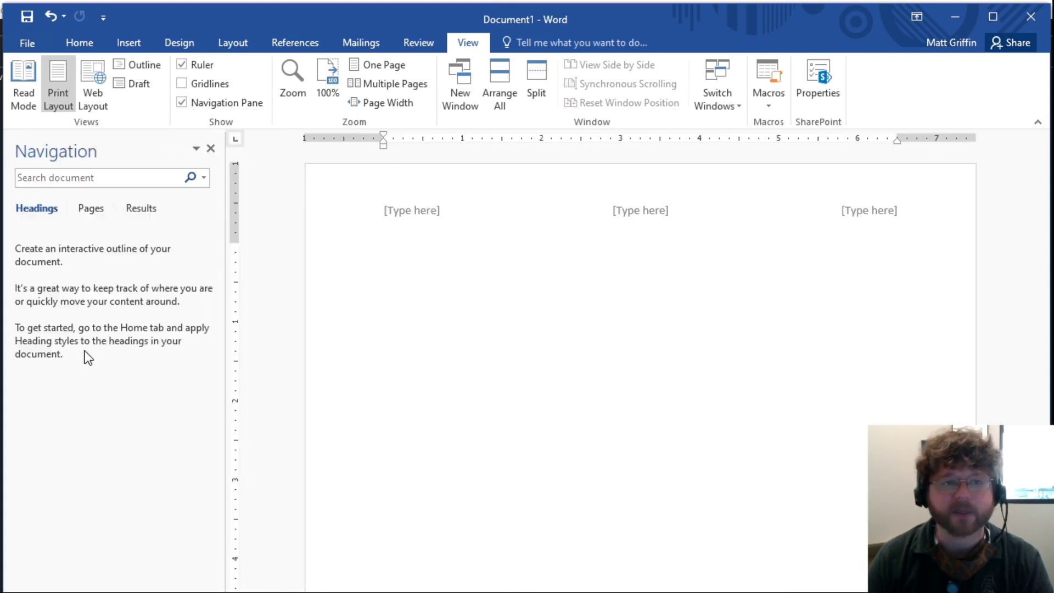
pyautogui.click(90, 211)
pyautogui.click(142, 208)
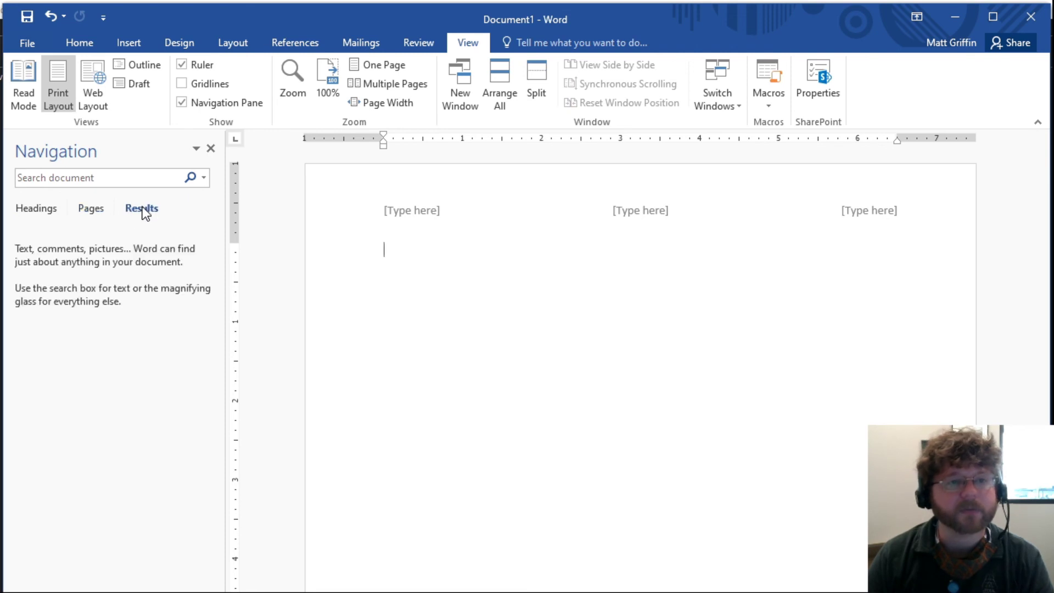
pyautogui.click(55, 214)
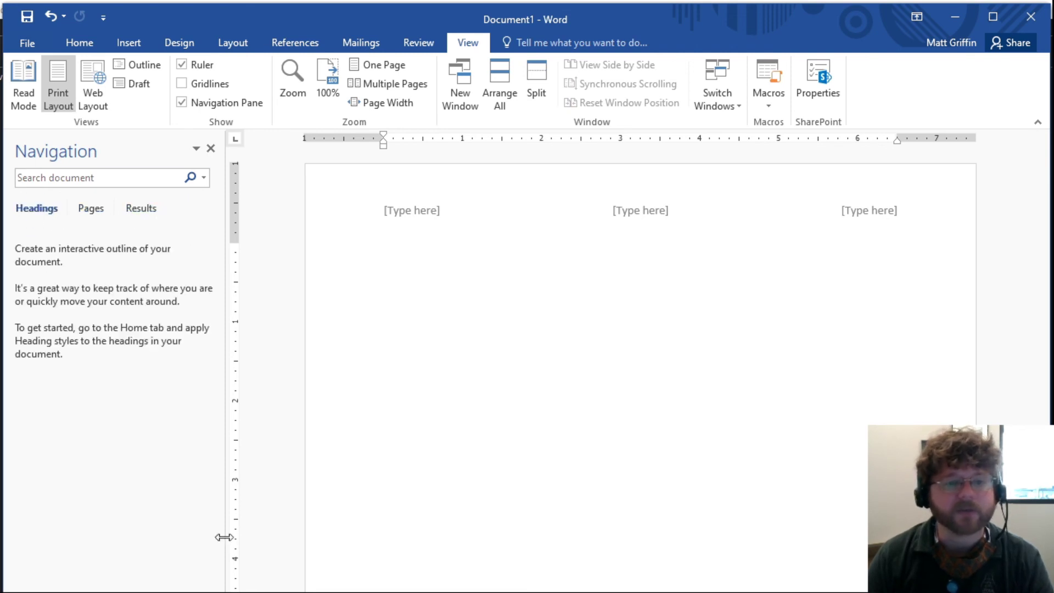
pyautogui.click(86, 209)
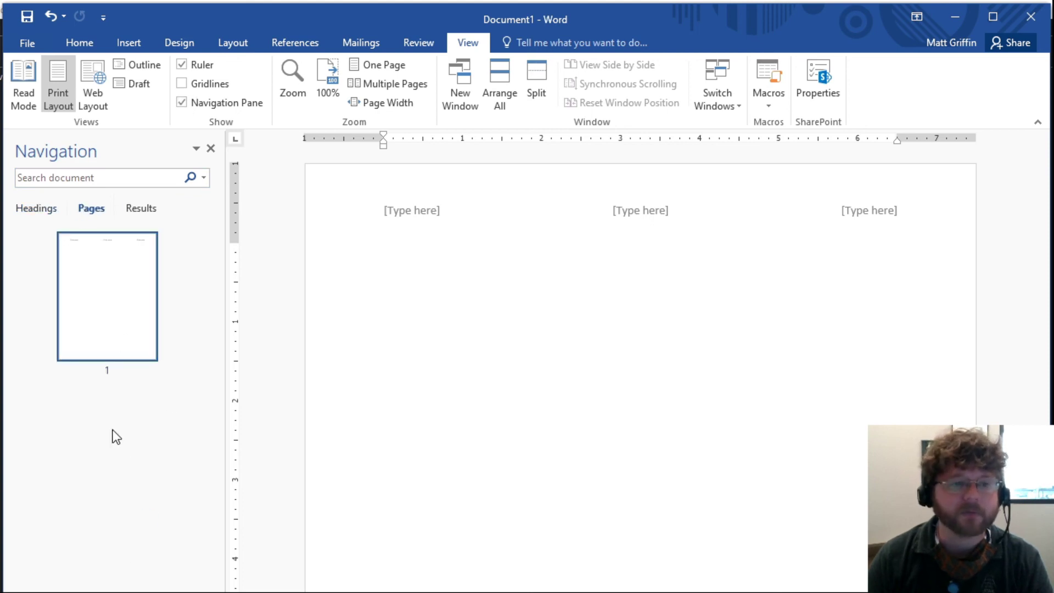
pyautogui.click(223, 103)
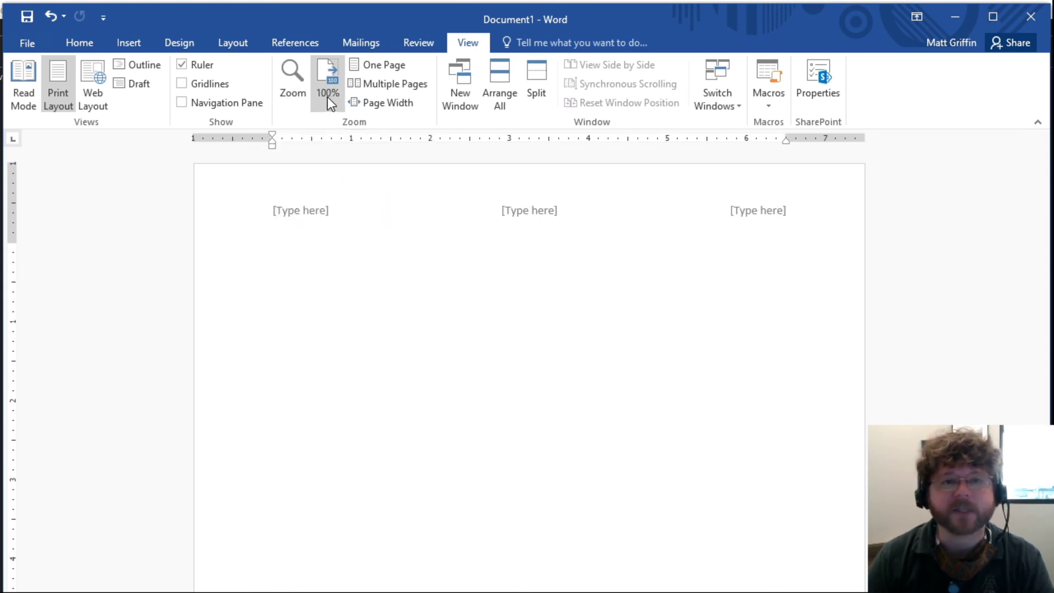
# - Try raising the custom zoom percentage to 114% in the zoom settings, then cancel without applying it
pyautogui.click(289, 85)
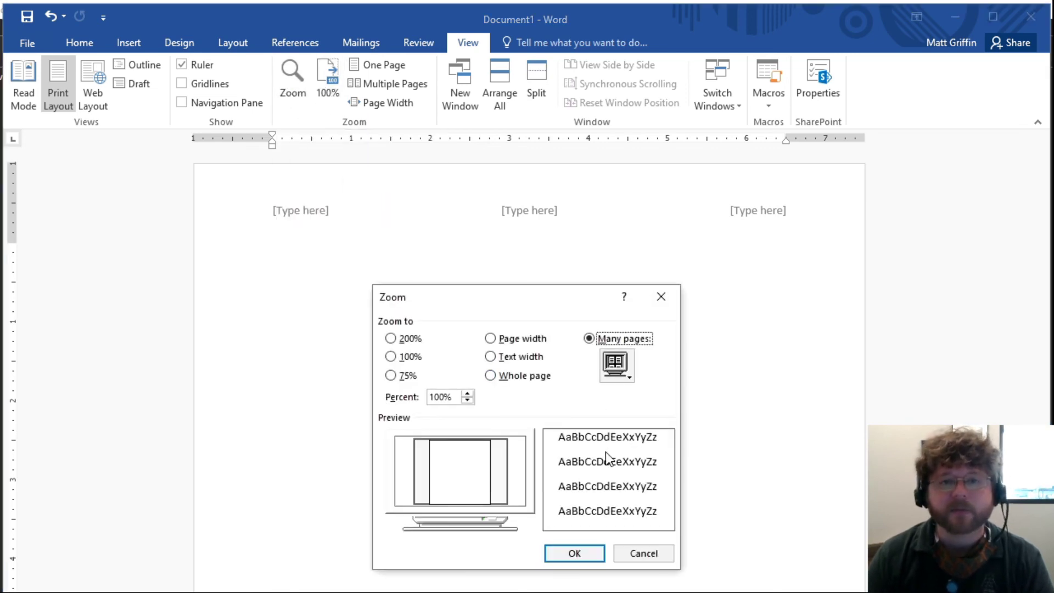
pyautogui.click(468, 394)
pyautogui.click(468, 393)
pyautogui.click(468, 393)
pyautogui.click(468, 393)
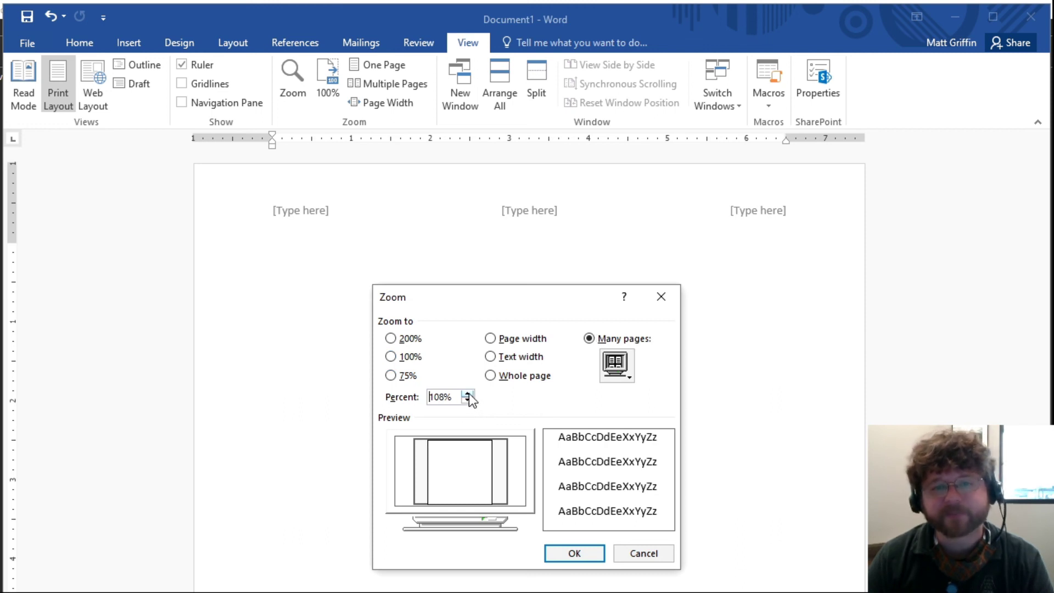
pyautogui.click(468, 393)
pyautogui.click(467, 393)
pyautogui.click(468, 393)
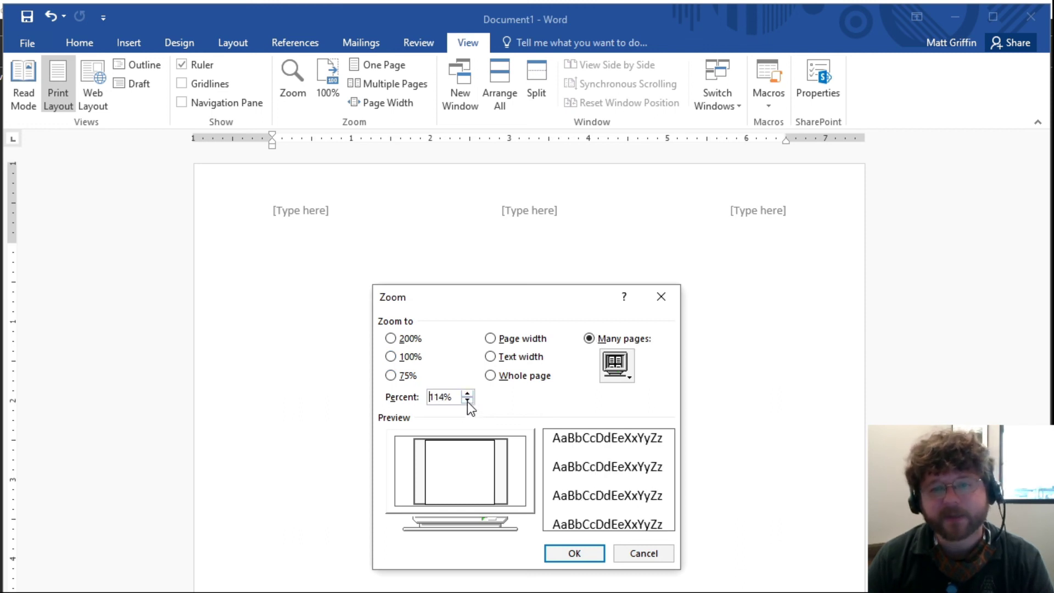
pyautogui.click(640, 553)
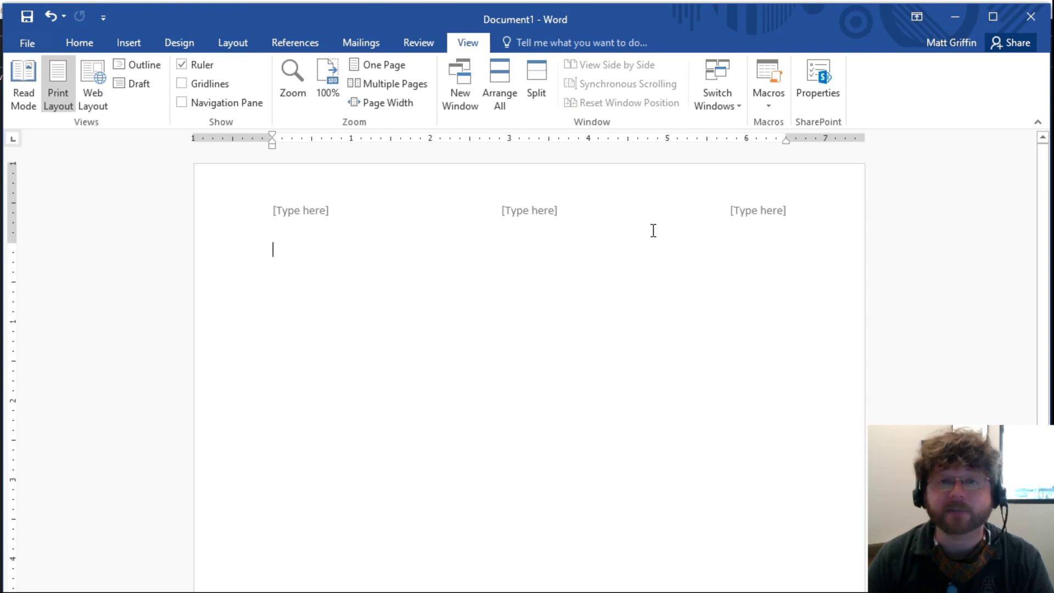
# - Look over the list of open document windows without switching to another one
pyautogui.click(720, 105)
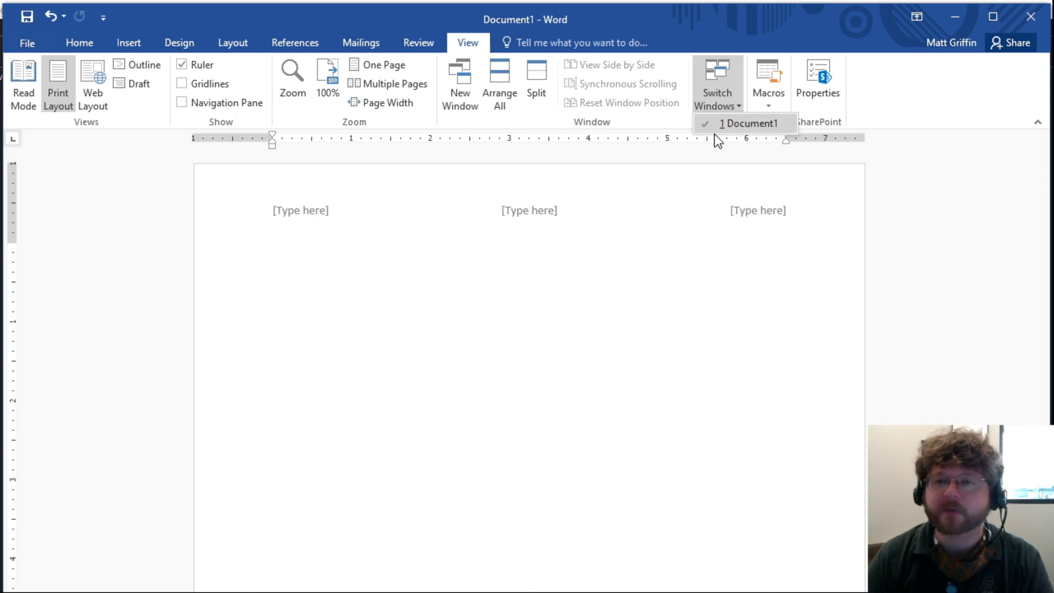
pyautogui.click(716, 104)
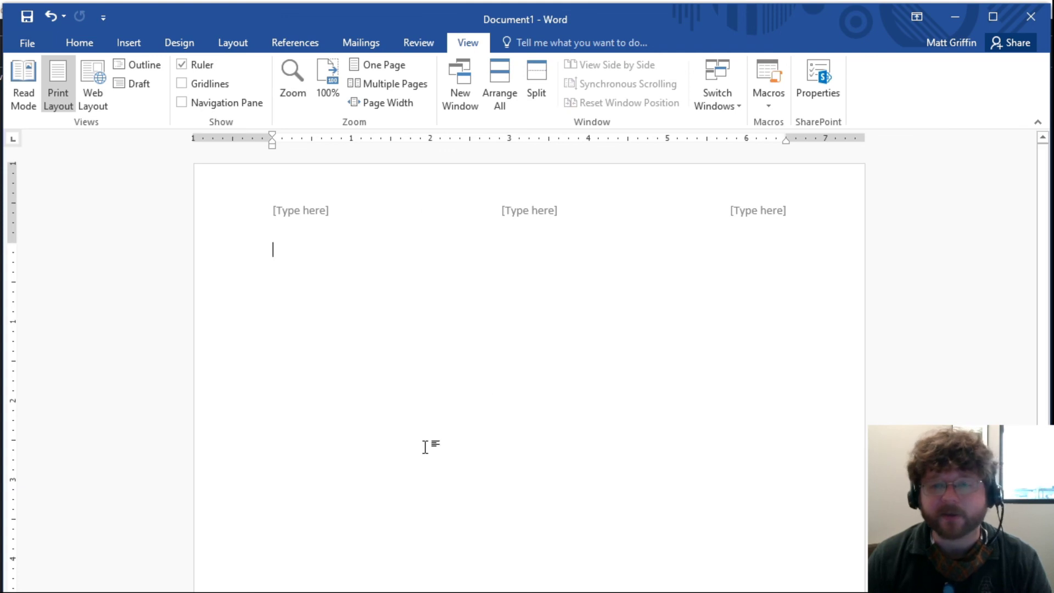
# - Examine the document info and the new, open, save, share and export options, and return to the document
pyautogui.click(24, 44)
pyautogui.click(22, 42)
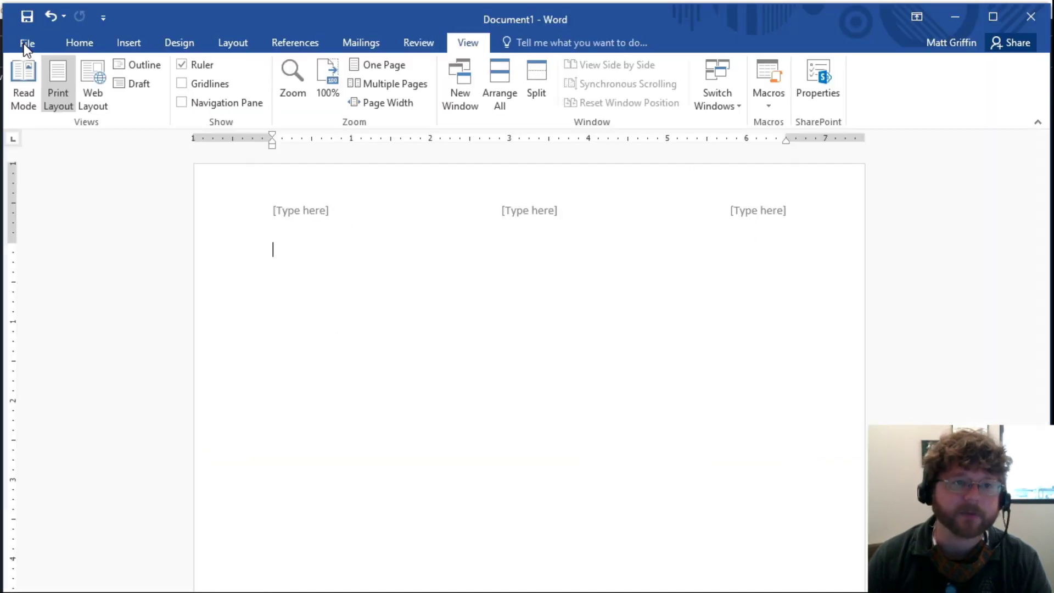
pyautogui.click(26, 45)
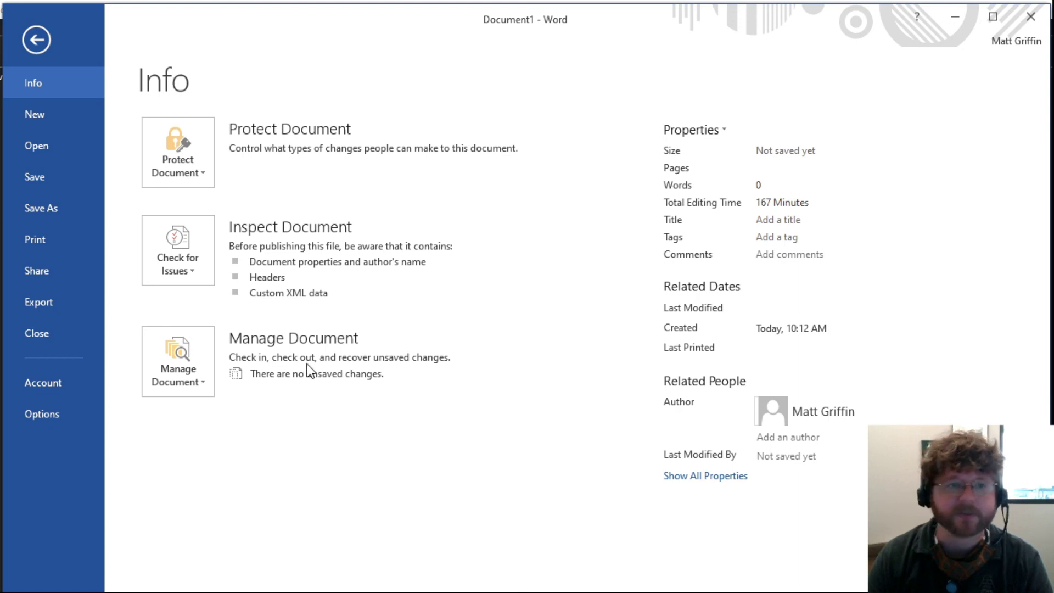
pyautogui.click(51, 121)
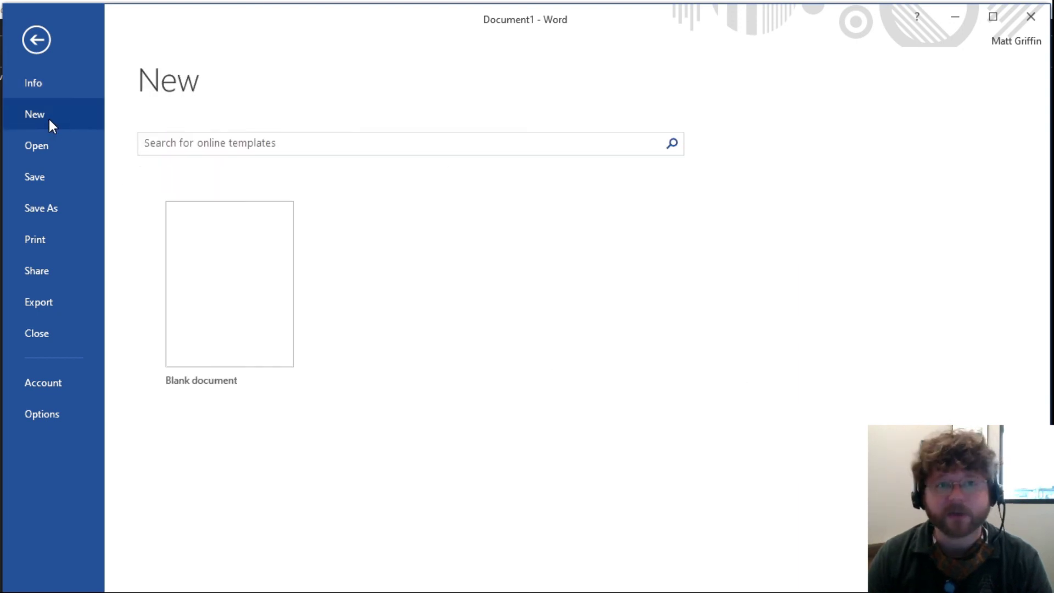
pyautogui.click(42, 152)
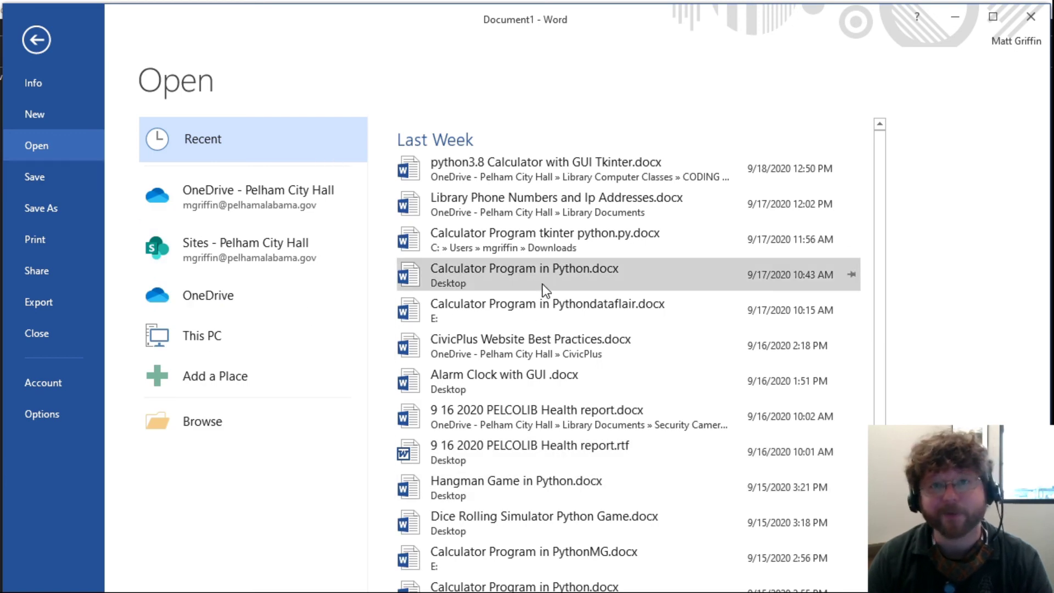
pyautogui.click(64, 177)
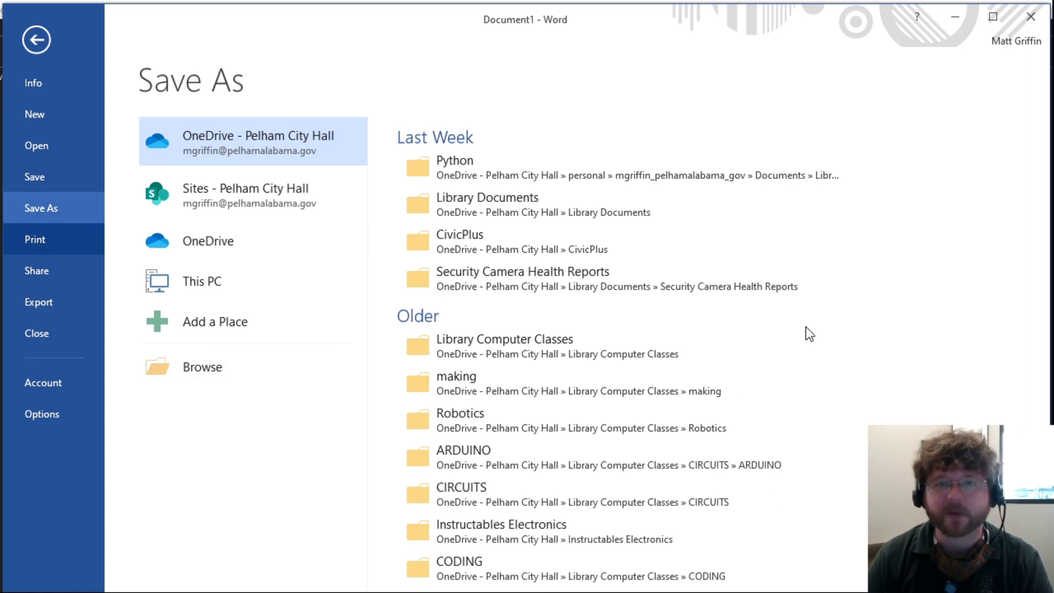
pyautogui.click(42, 268)
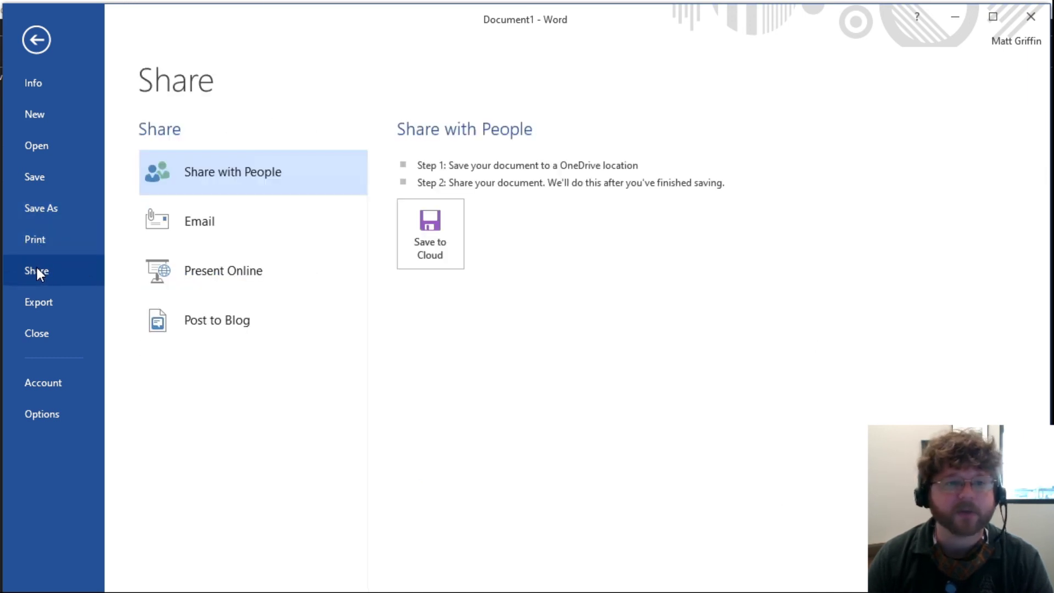
pyautogui.click(52, 301)
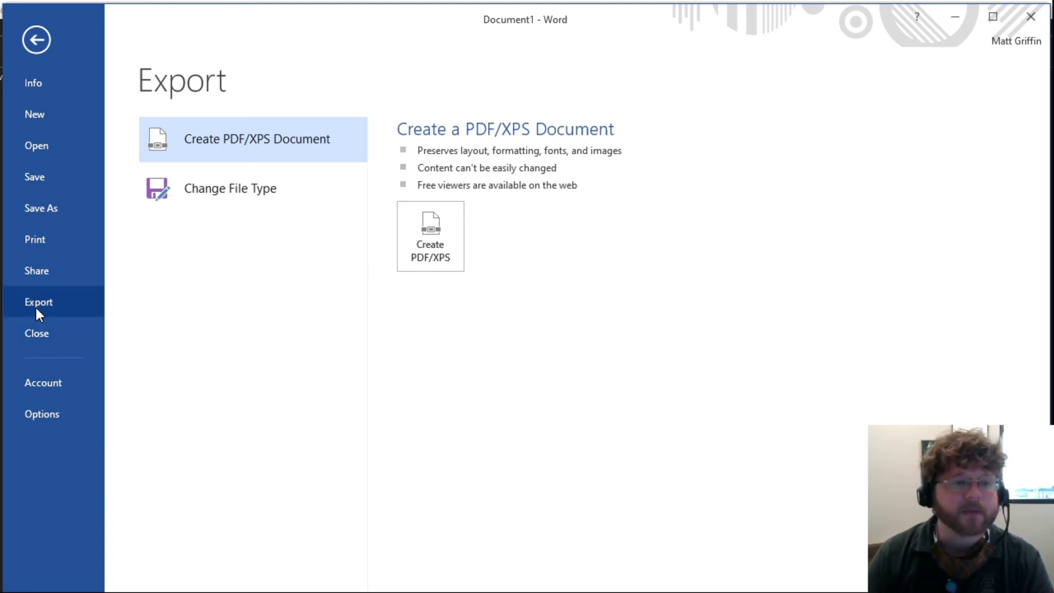
pyautogui.click(37, 44)
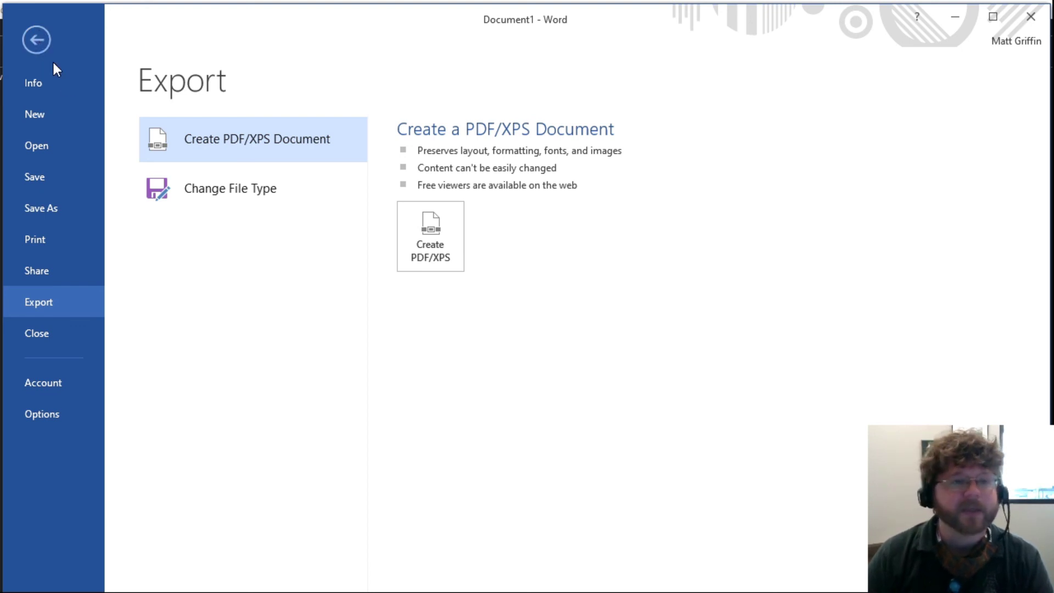
pyautogui.click(38, 34)
# - Export the document to the Documents folder as Doc1.pdf with standard optimization, and close the PDF after viewing it
pyautogui.click(25, 44)
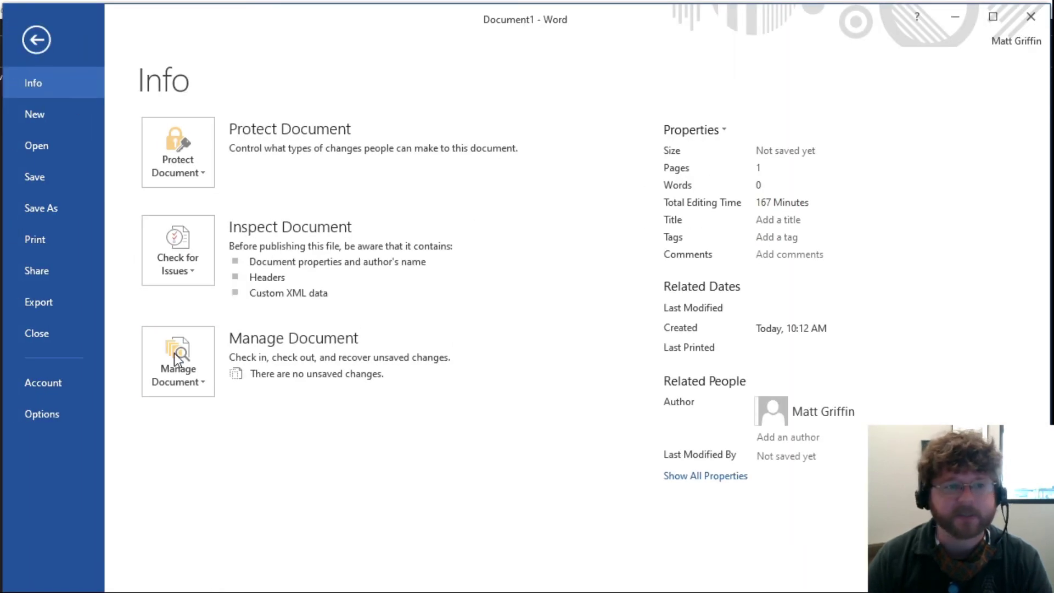
pyautogui.click(55, 302)
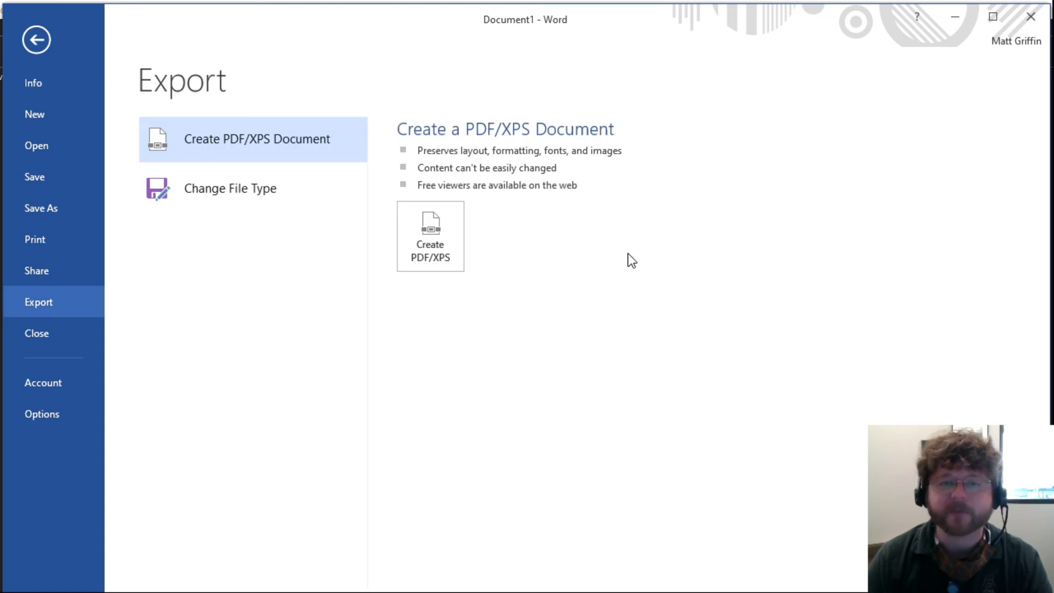
pyautogui.click(425, 243)
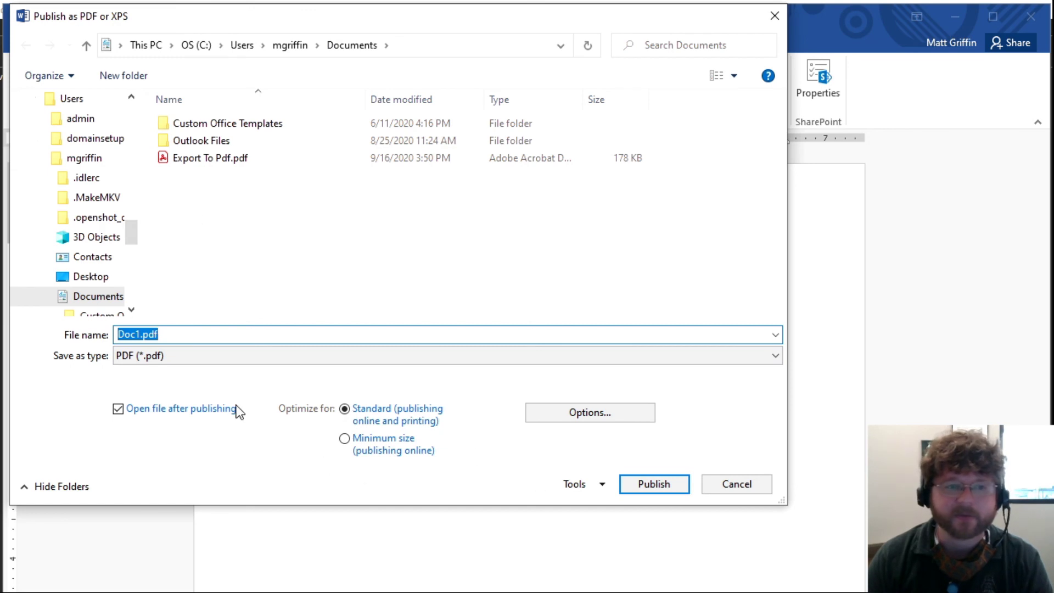
pyautogui.click(127, 334)
pyautogui.doubleClick(127, 334)
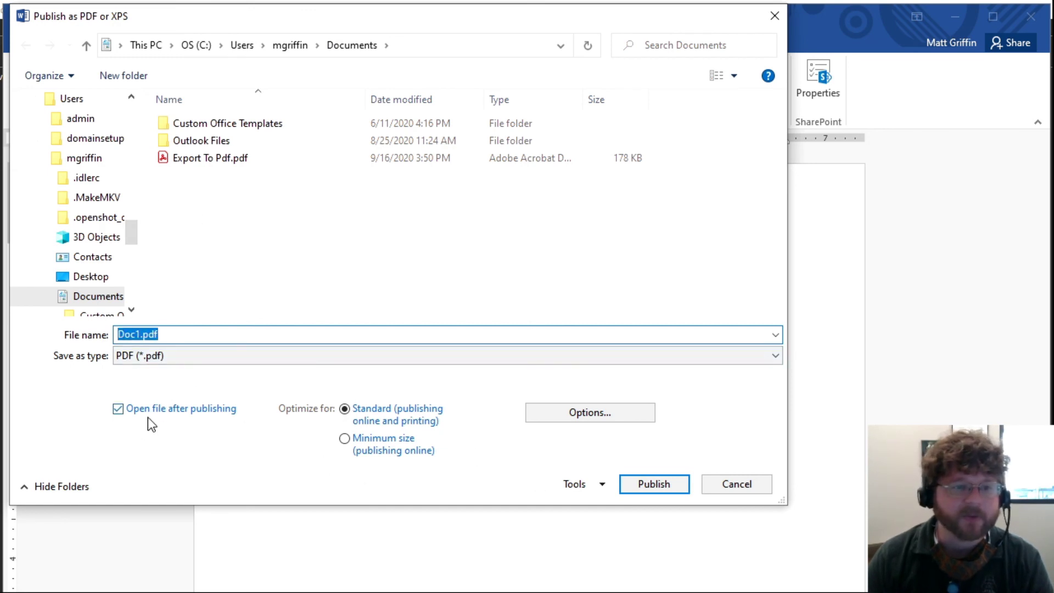
pyautogui.click(661, 480)
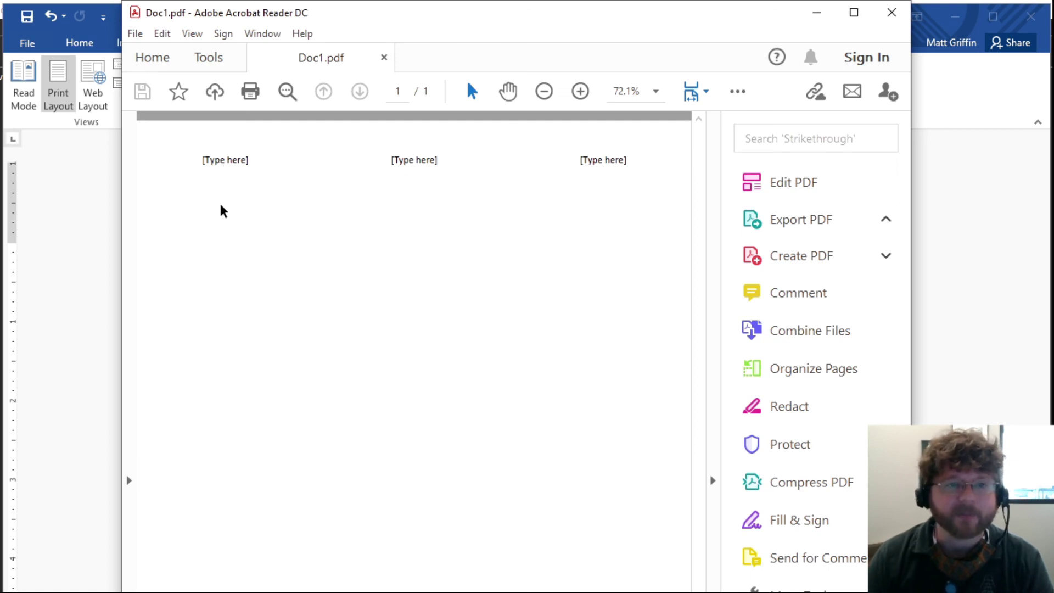
pyautogui.moveTo(412, 12); pyautogui.dragTo(415, 227)
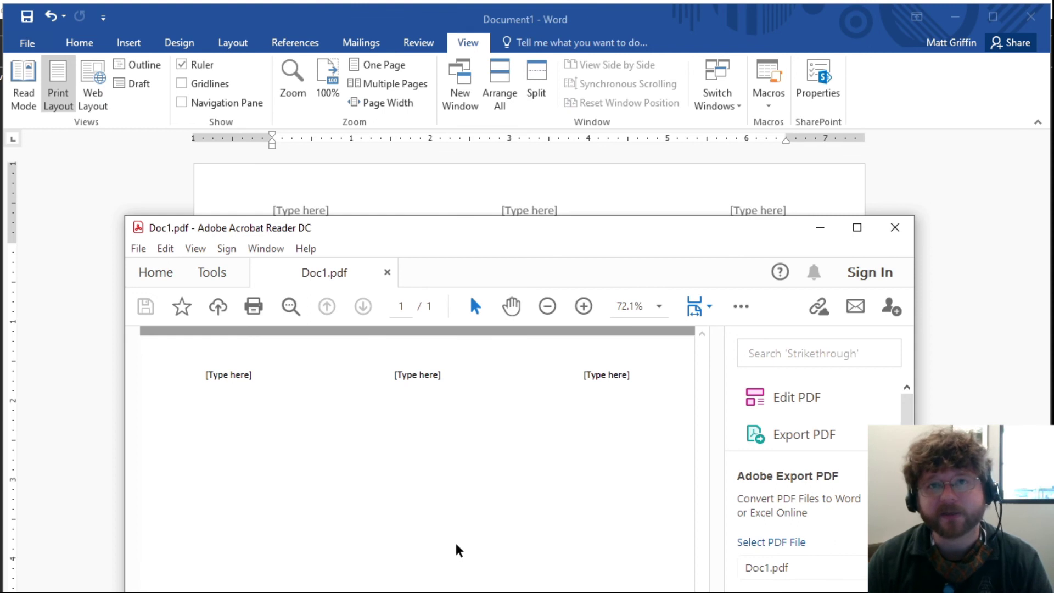
pyautogui.click(906, 232)
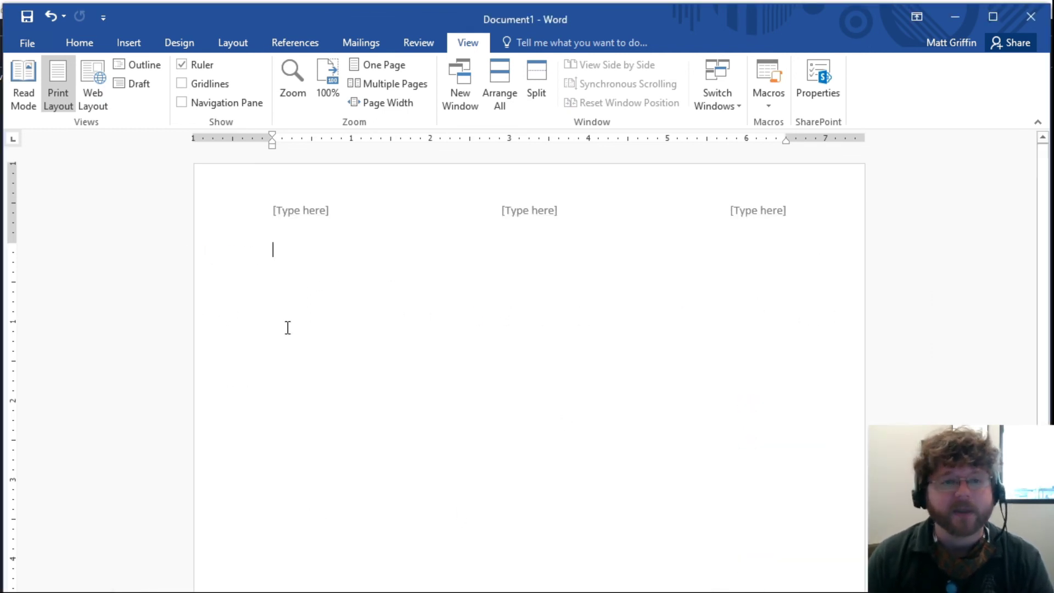